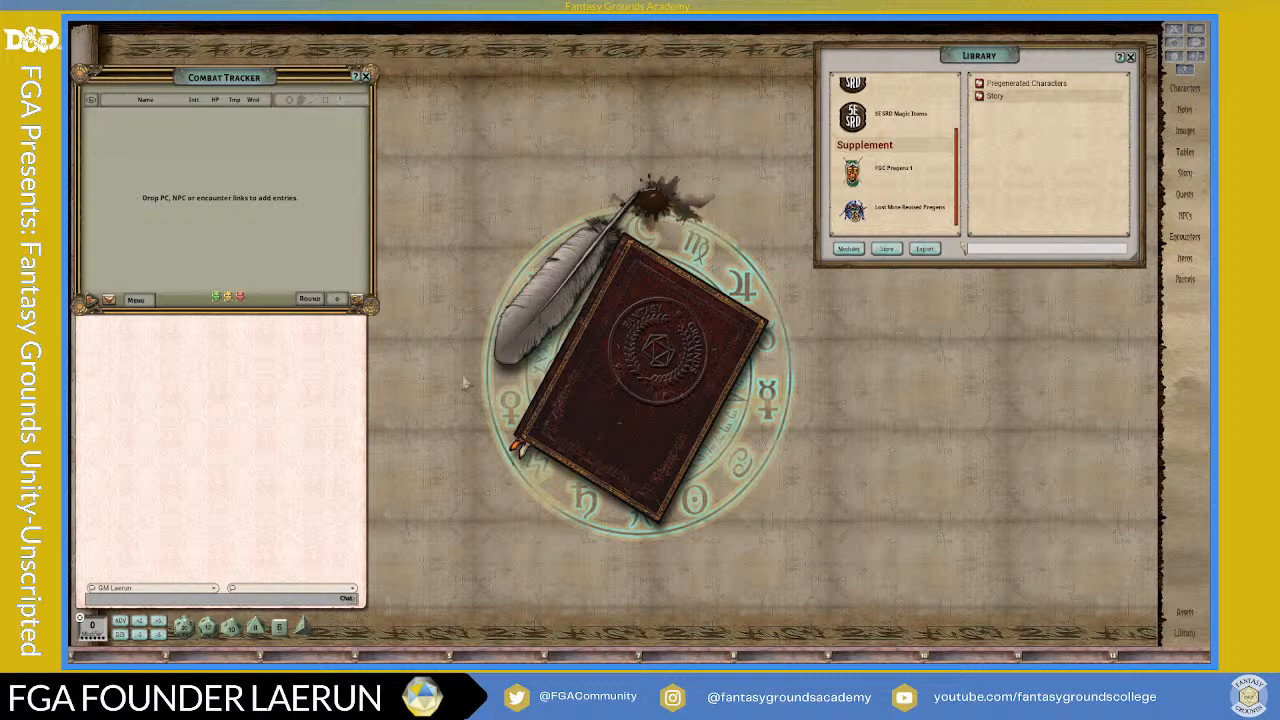
- Make the Combat Tracker window slightly taller and reposition it just above the visible chat area
{"action": "mouse_move", "coordinate": [291, 75]}
{"action": "left_mouse_down"}
{"action": "mouse_move", "coordinate": [343, 95]}
{"action": "mouse_move", "coordinate": [287, 81]}
{"action": "left_mouse_up"}
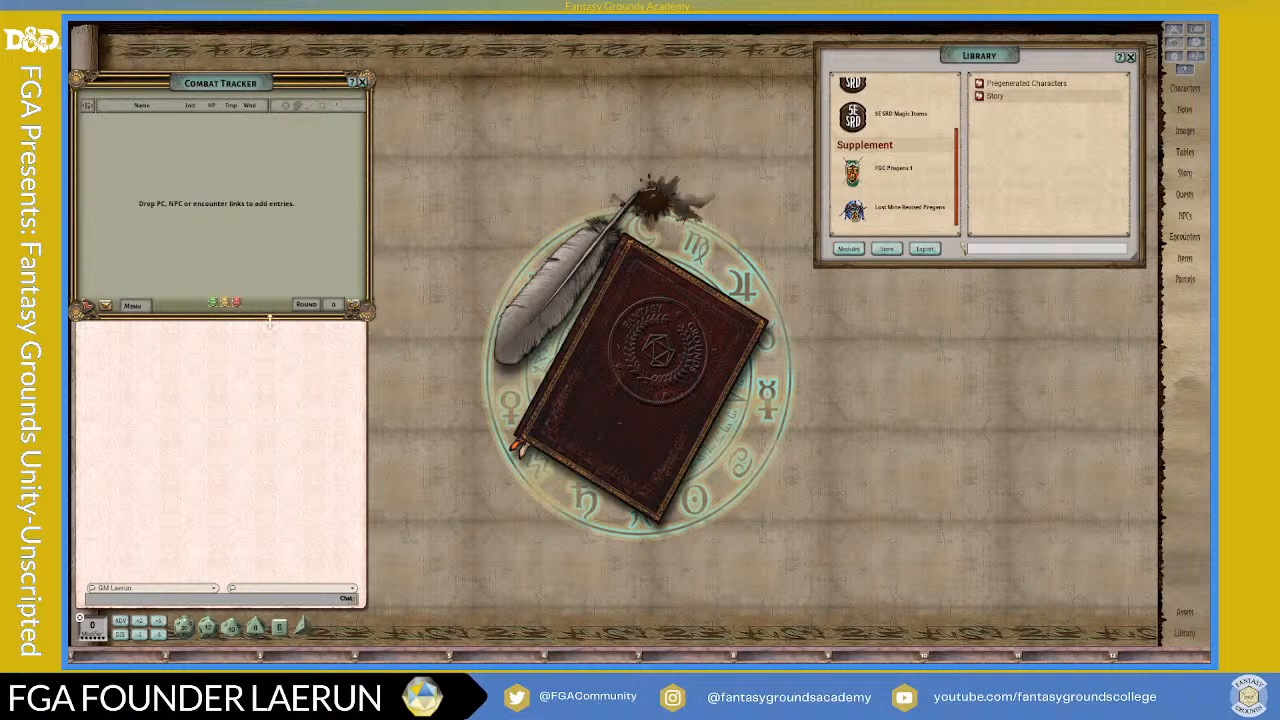
{"action": "left_click_drag", "start_coordinate": [270, 316], "coordinate": [270, 342]}
{"action": "left_click_drag", "start_coordinate": [216, 84], "coordinate": [267, 116]}
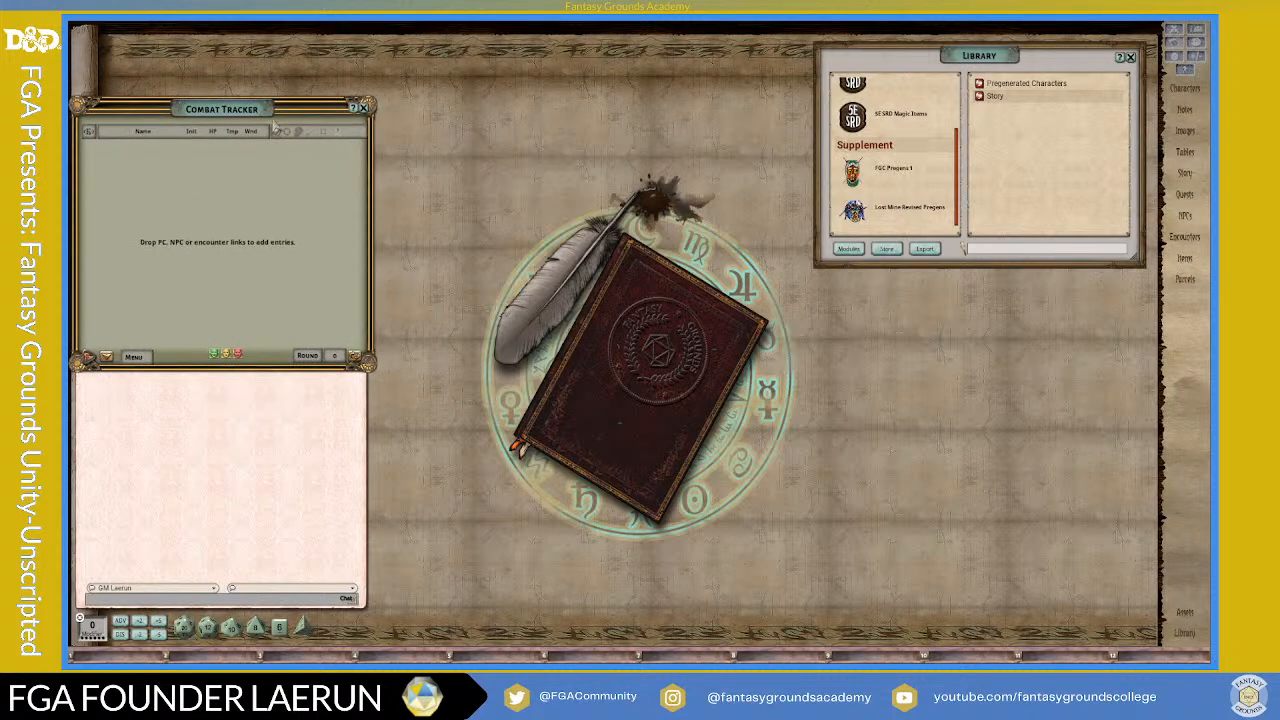
- Shift the Library window slightly and look through its module list down to the Supplement section
{"action": "left_click_drag", "start_coordinate": [988, 55], "coordinate": [943, 63]}
{"action": "scroll", "coordinate": [886, 205], "scroll_direction": "up", "scroll_amount": 3}
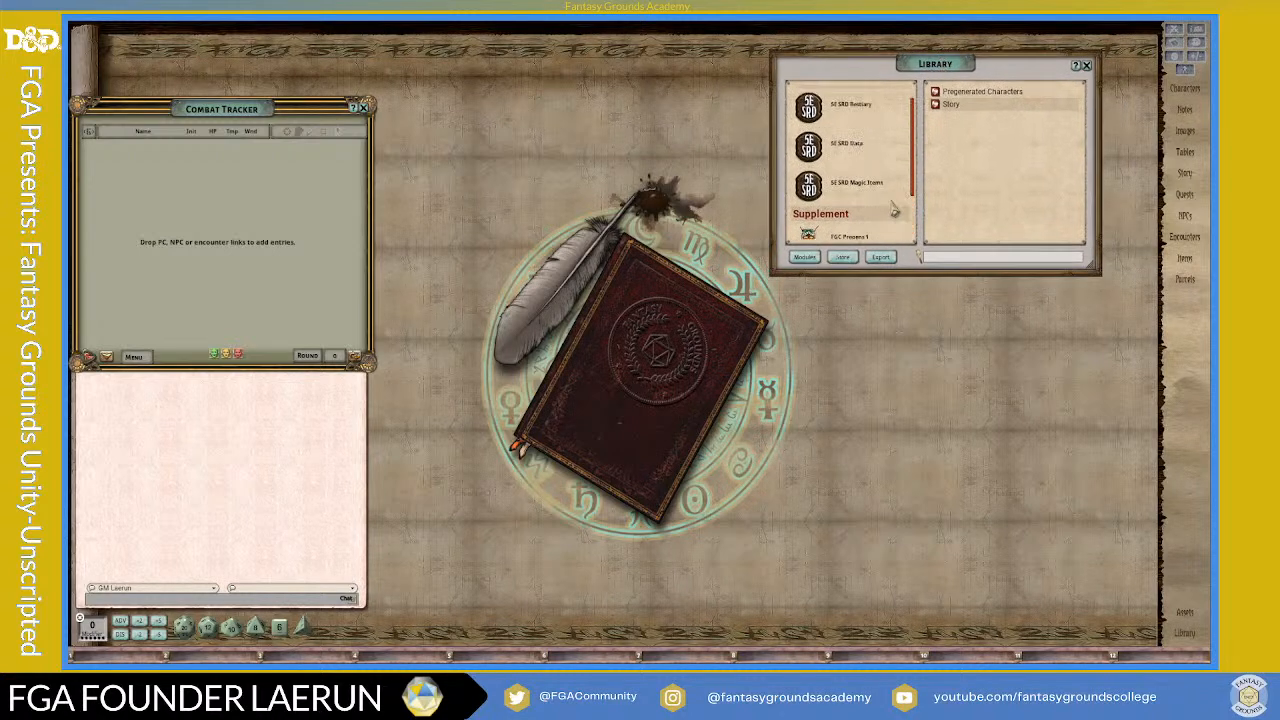
{"action": "scroll", "coordinate": [888, 203], "scroll_direction": "down", "scroll_amount": 3}
{"action": "scroll", "coordinate": [886, 203], "scroll_direction": "down", "scroll_amount": 1}
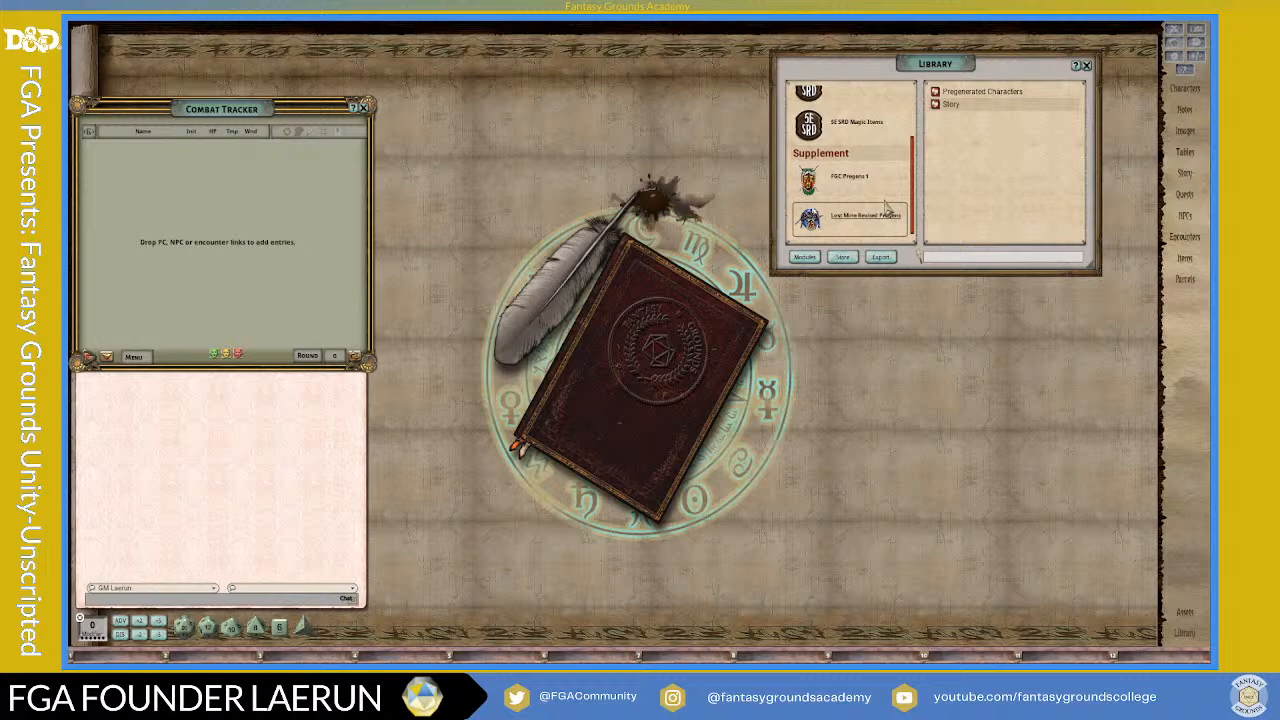
{"action": "scroll", "coordinate": [886, 208], "scroll_direction": "up", "scroll_amount": 2}
{"action": "scroll", "coordinate": [886, 210], "scroll_direction": "down", "scroll_amount": 2}
{"action": "scroll", "coordinate": [869, 215], "scroll_direction": "up", "scroll_amount": 1}
{"action": "scroll", "coordinate": [869, 215], "scroll_direction": "down", "scroll_amount": 1}
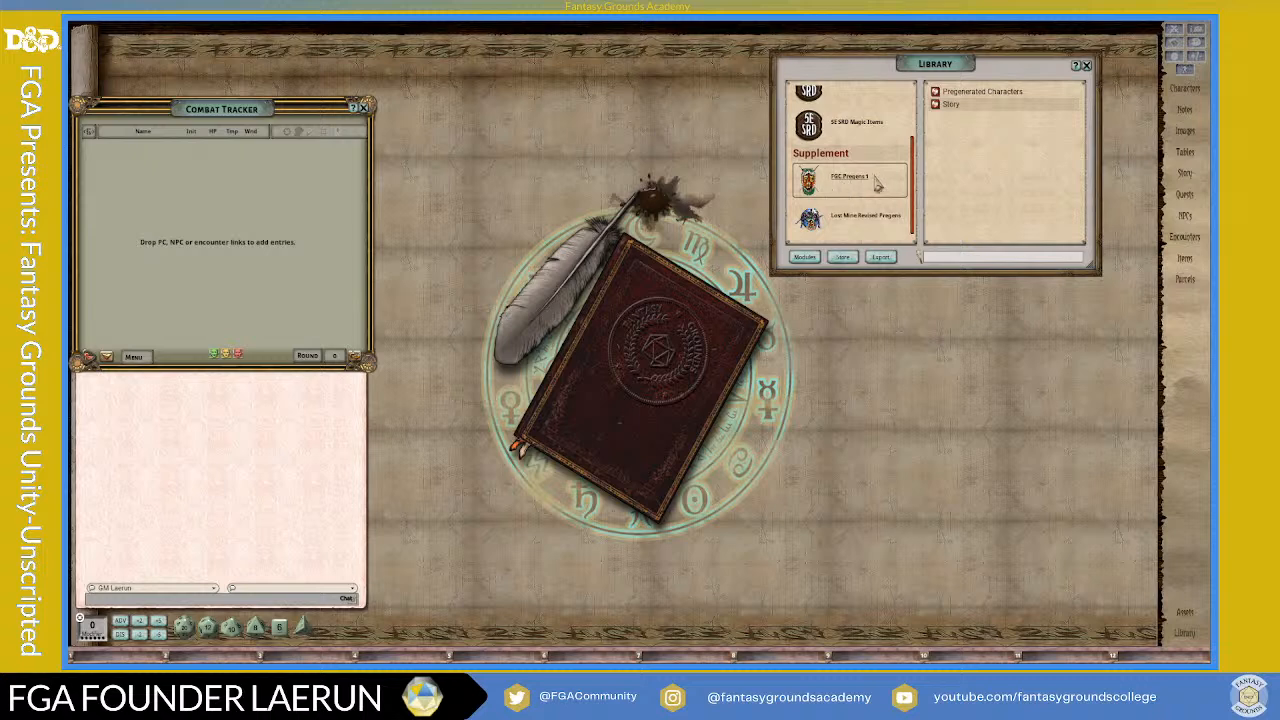
- Compare the contents of the Lost Mine Revised Pregens and FGC Pregens 1 modules in the Library
{"action": "left_click", "coordinate": [848, 222]}
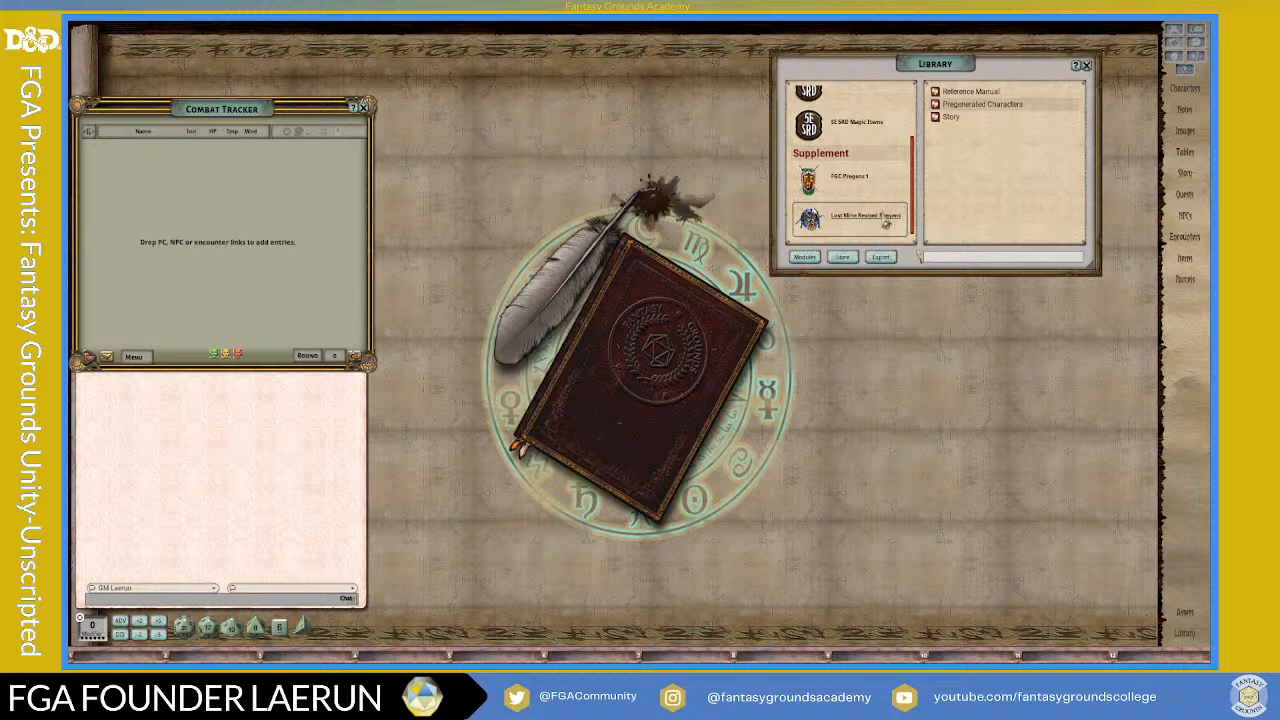
{"action": "left_click", "coordinate": [843, 186]}
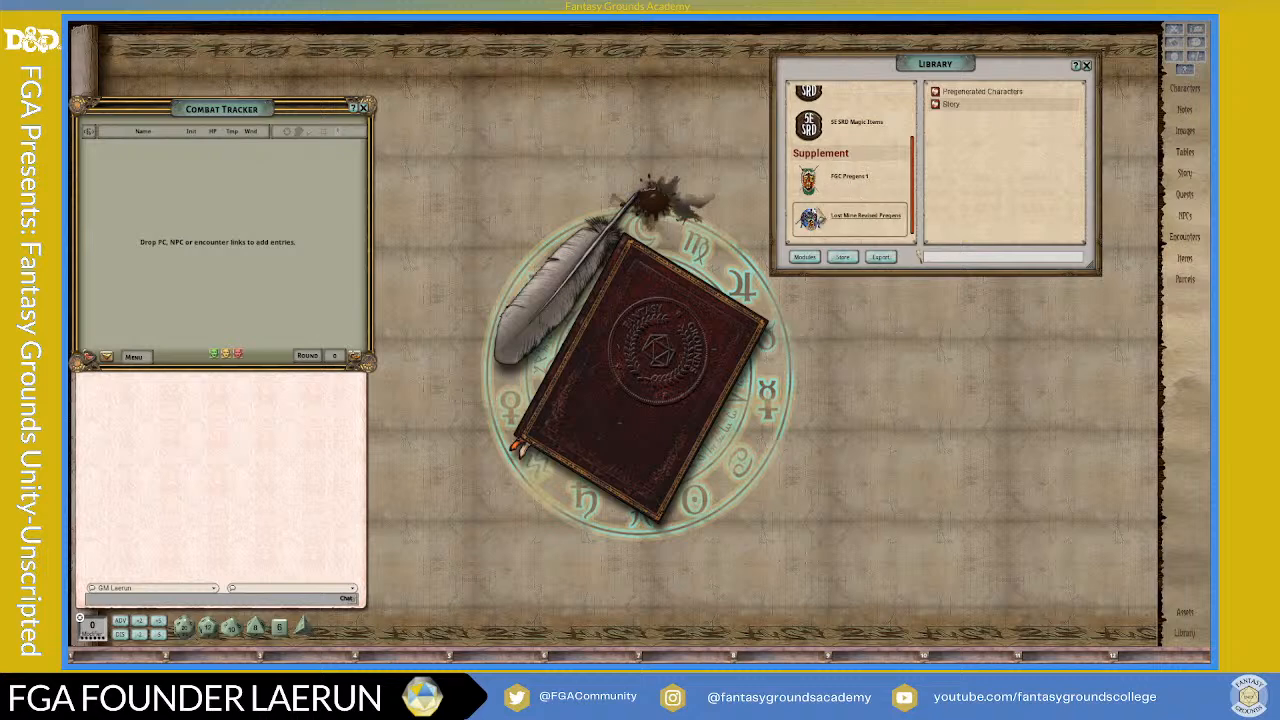
{"action": "left_click", "coordinate": [858, 226]}
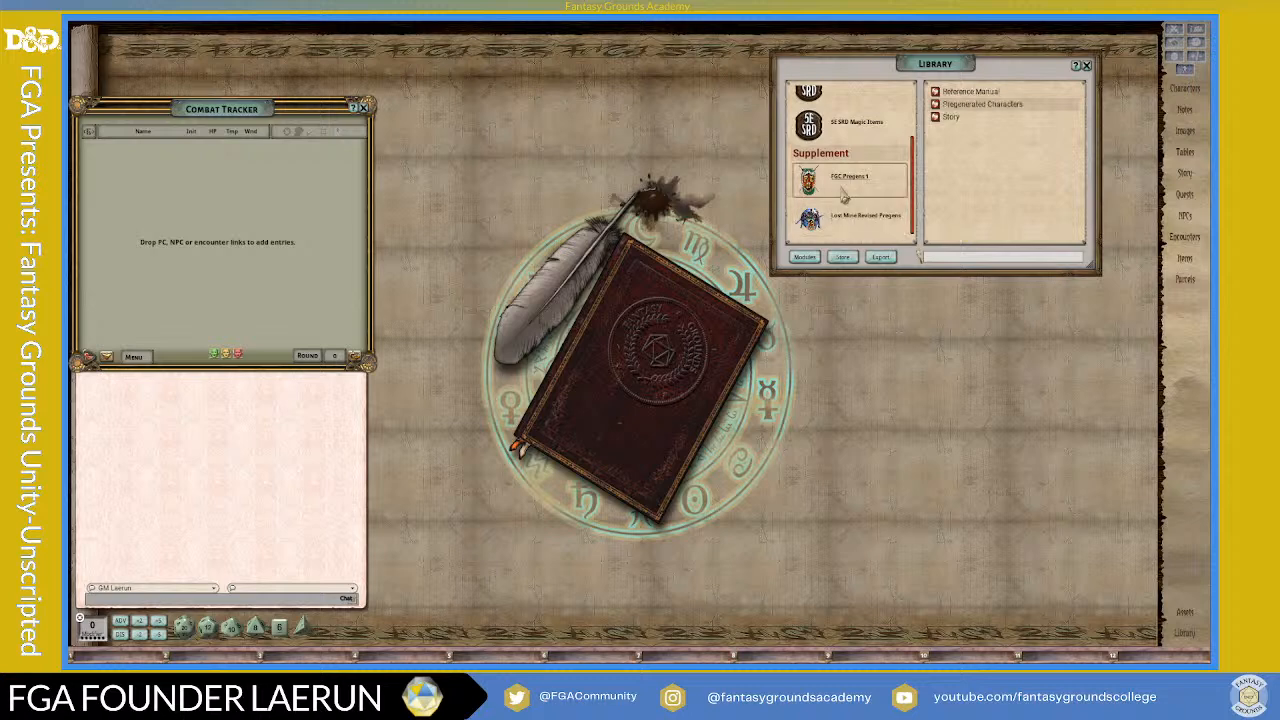
{"action": "left_click", "coordinate": [846, 184]}
- Move the Library window closer to the Combat Tracker, keeping the Supplement modules in view
{"action": "left_click_drag", "start_coordinate": [924, 73], "coordinate": [954, 82]}
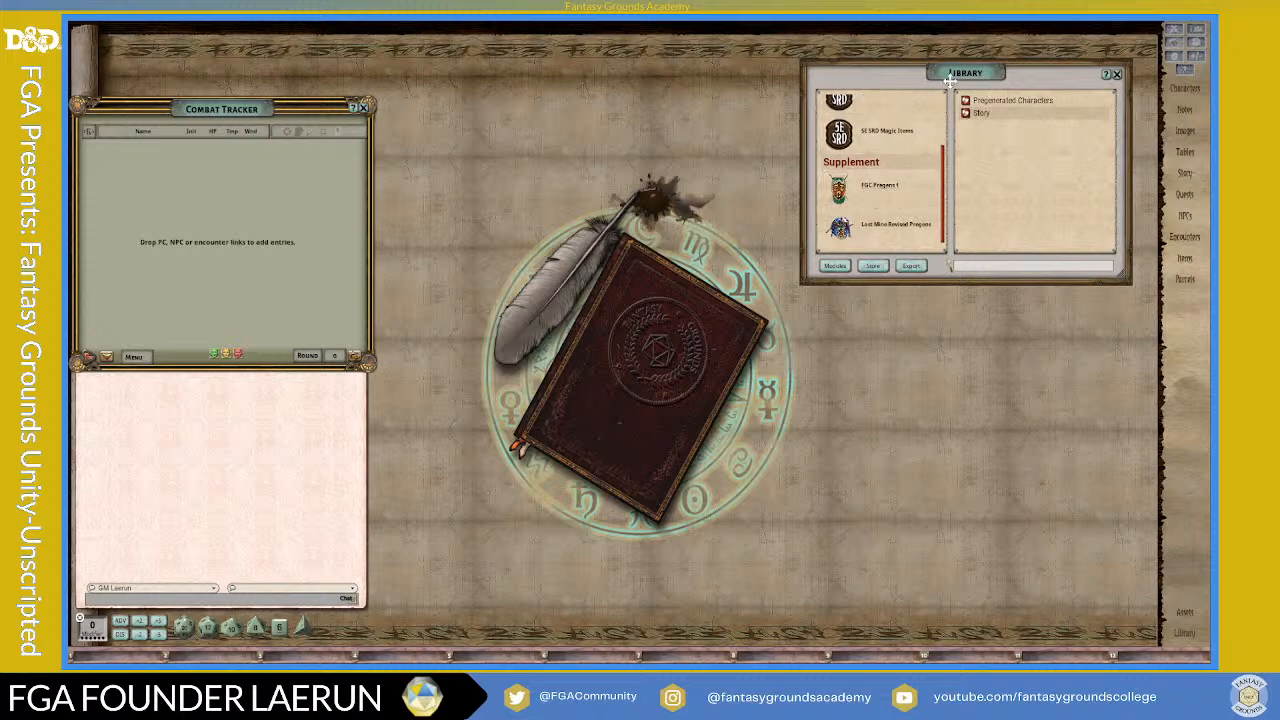
{"action": "left_click_drag", "start_coordinate": [948, 82], "coordinate": [943, 85]}
{"action": "scroll", "coordinate": [877, 210], "scroll_direction": "up", "scroll_amount": 2}
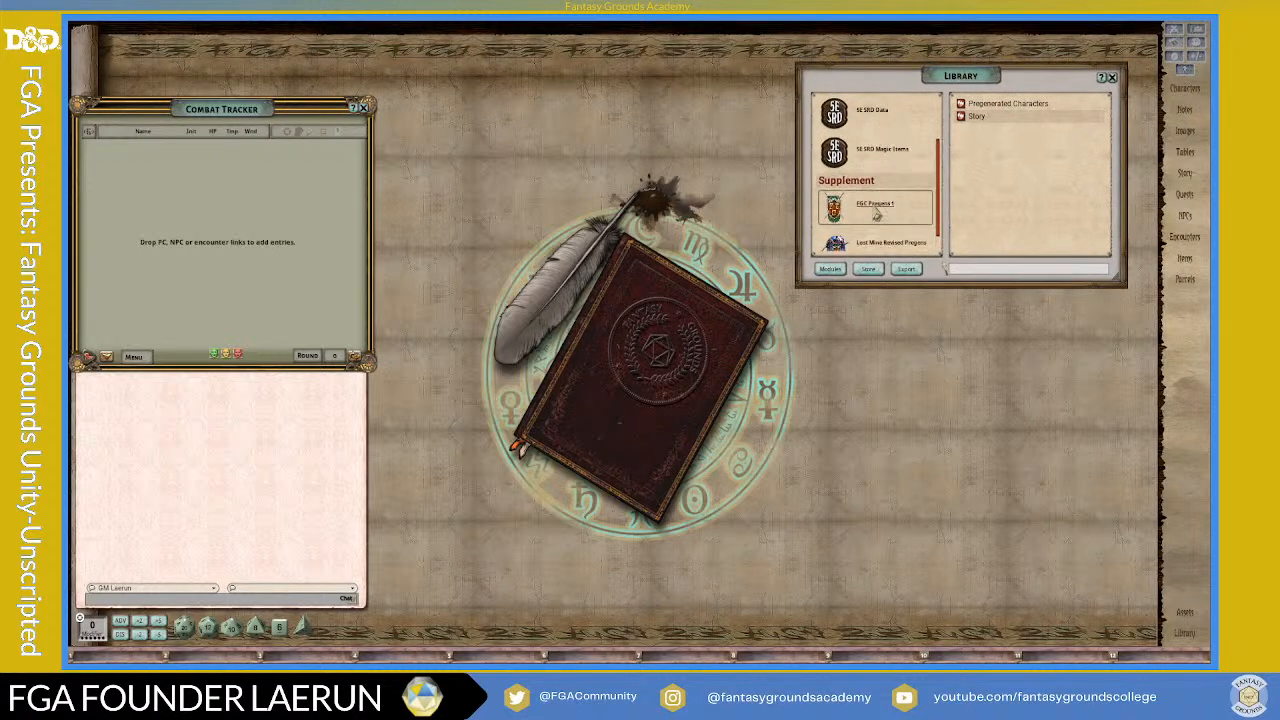
{"action": "scroll", "coordinate": [876, 212], "scroll_direction": "down", "scroll_amount": 1}
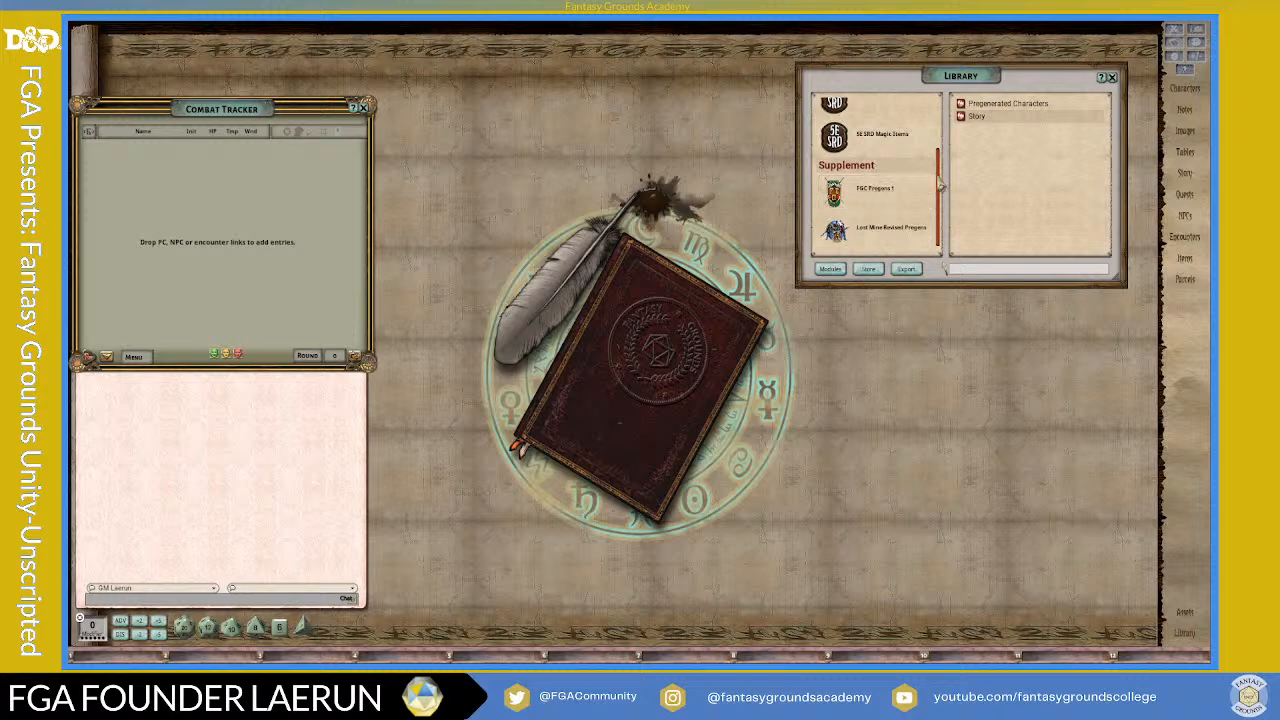
{"action": "left_click_drag", "start_coordinate": [938, 180], "coordinate": [942, 213]}
{"action": "left_click_drag", "start_coordinate": [947, 74], "coordinate": [728, 51]}
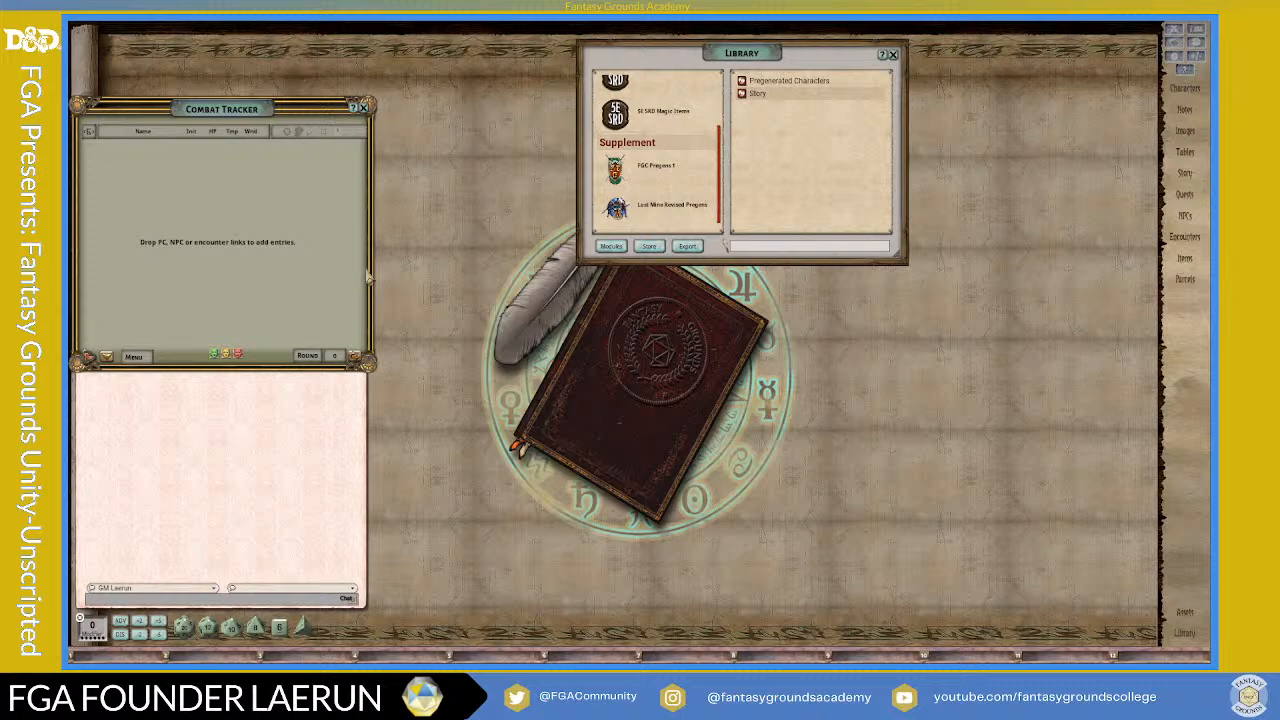
- Check which speaker identities are available in the chat's identity list
{"action": "left_click", "coordinate": [158, 590]}
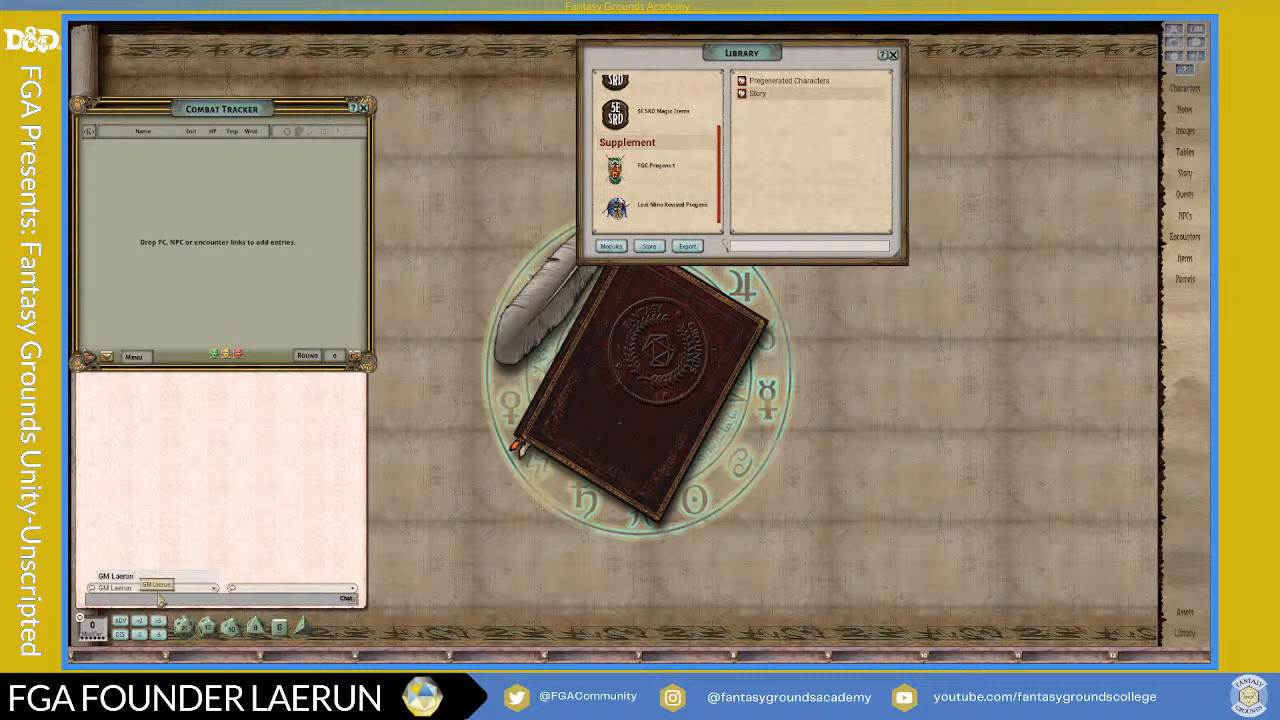
{"action": "left_click", "coordinate": [180, 592]}
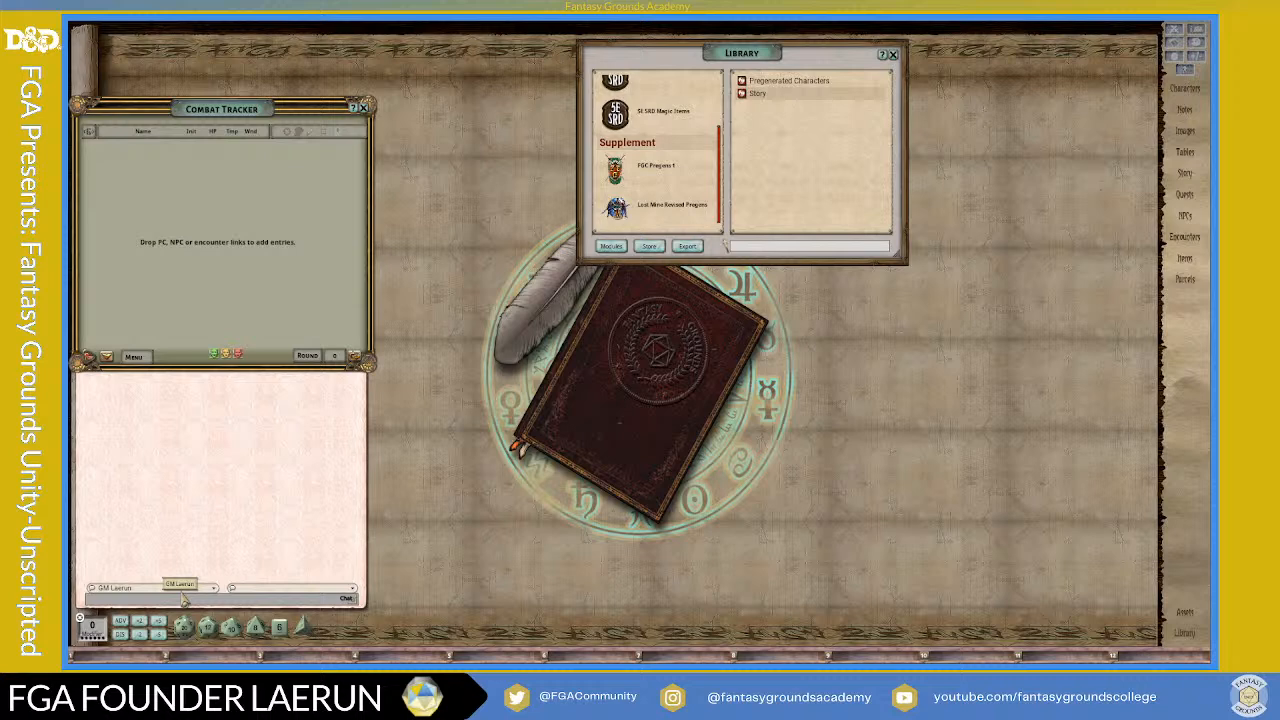
{"action": "left_click", "coordinate": [182, 595]}
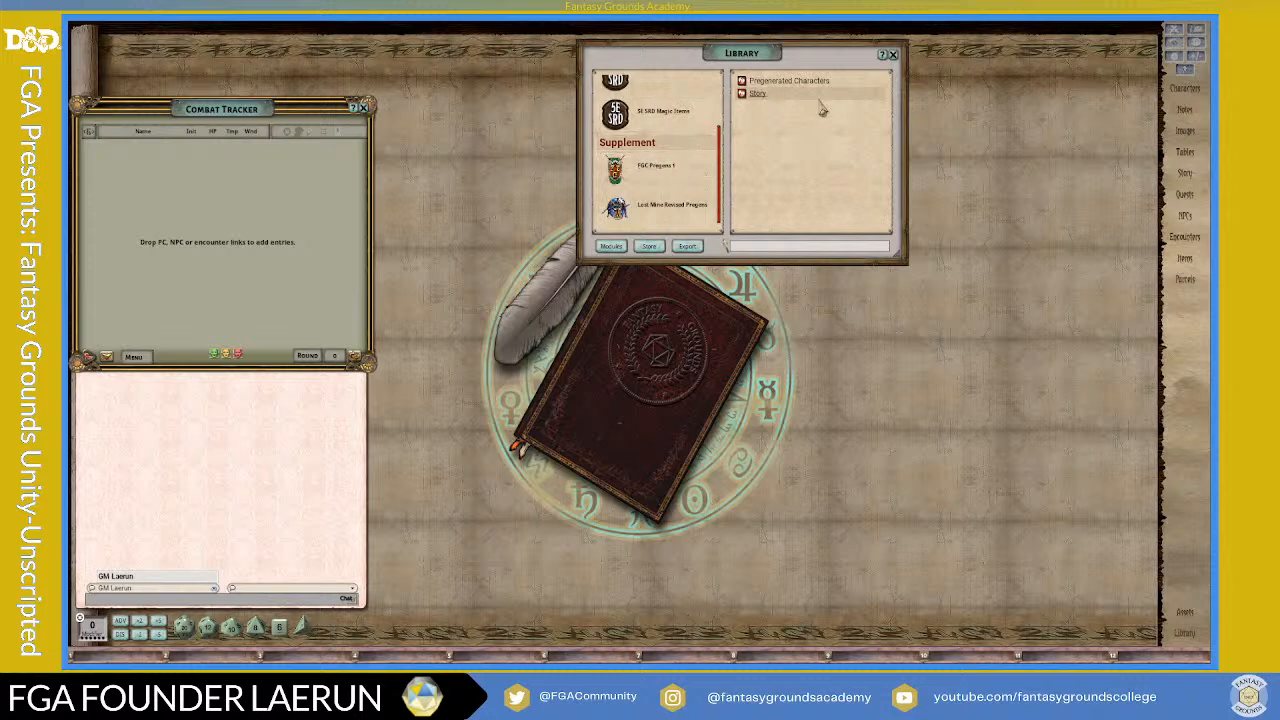
- Place the Library next to the Combat Tracker, then open the Character Selection window and position it clear of the Library
{"action": "left_click_drag", "start_coordinate": [830, 57], "coordinate": [677, 76]}
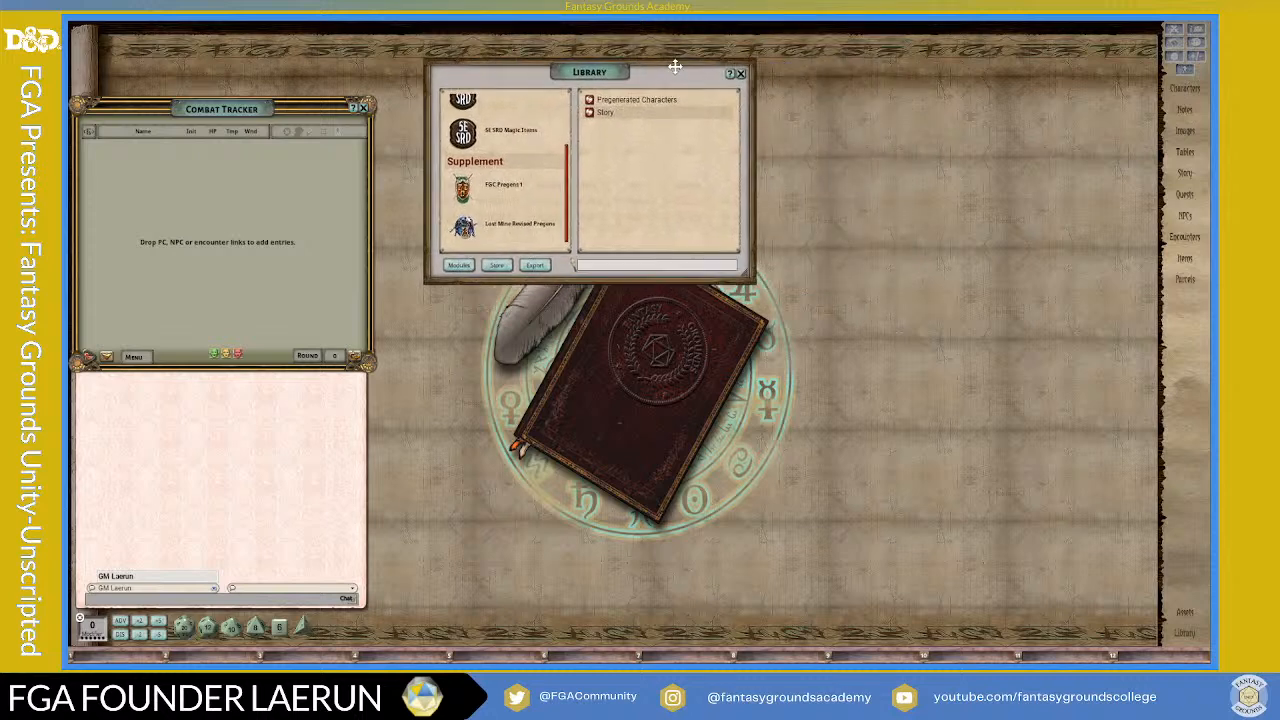
{"action": "left_click", "coordinate": [1185, 88]}
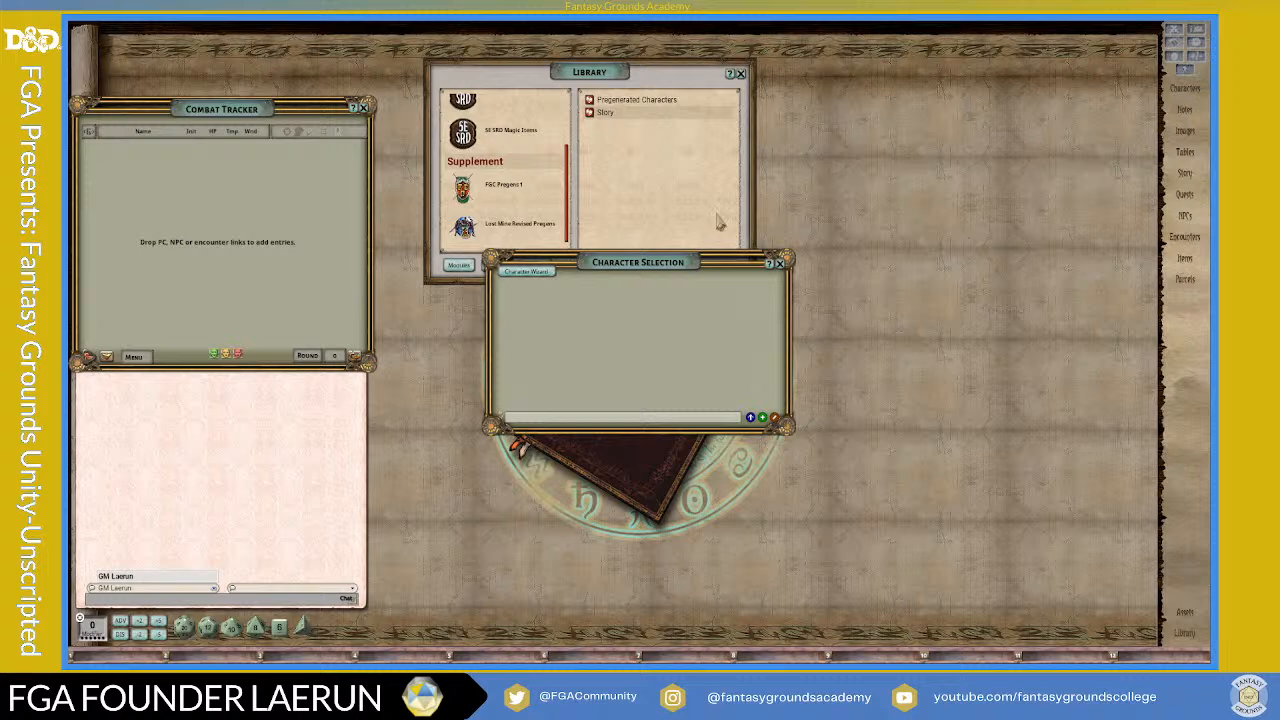
{"action": "left_click_drag", "start_coordinate": [637, 265], "coordinate": [913, 74]}
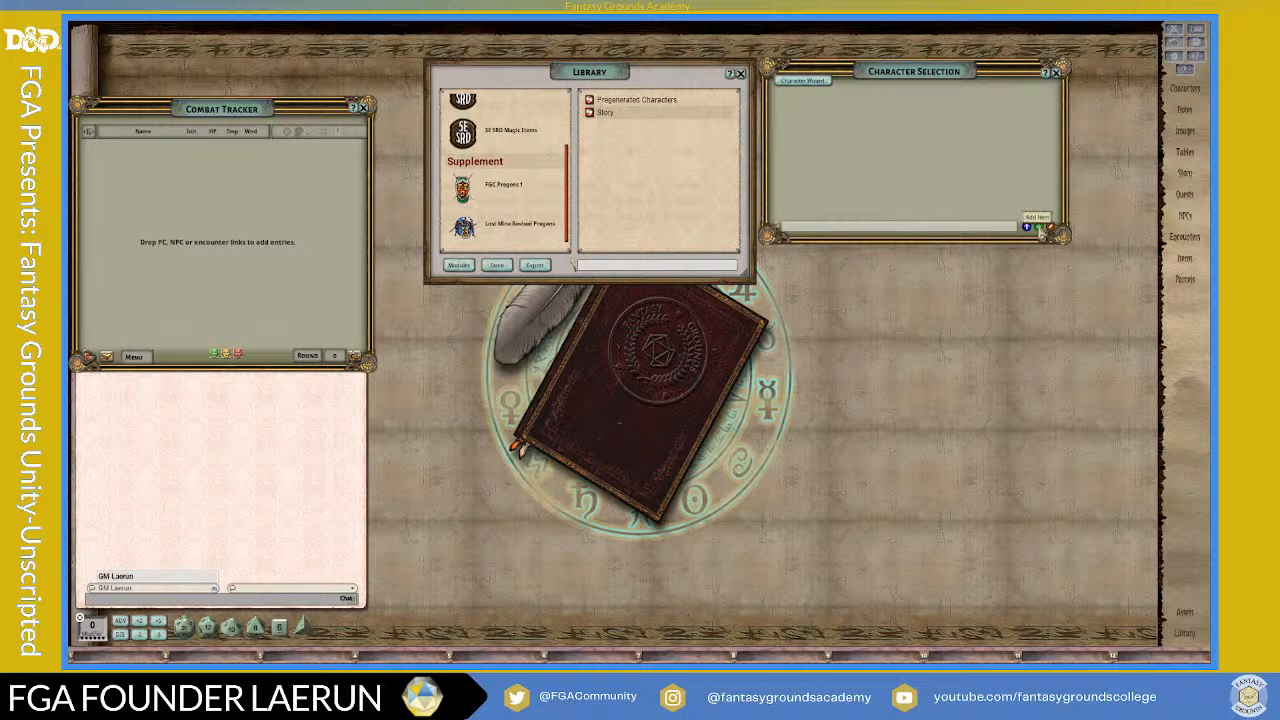
{"action": "left_click_drag", "start_coordinate": [912, 76], "coordinate": [984, 64]}
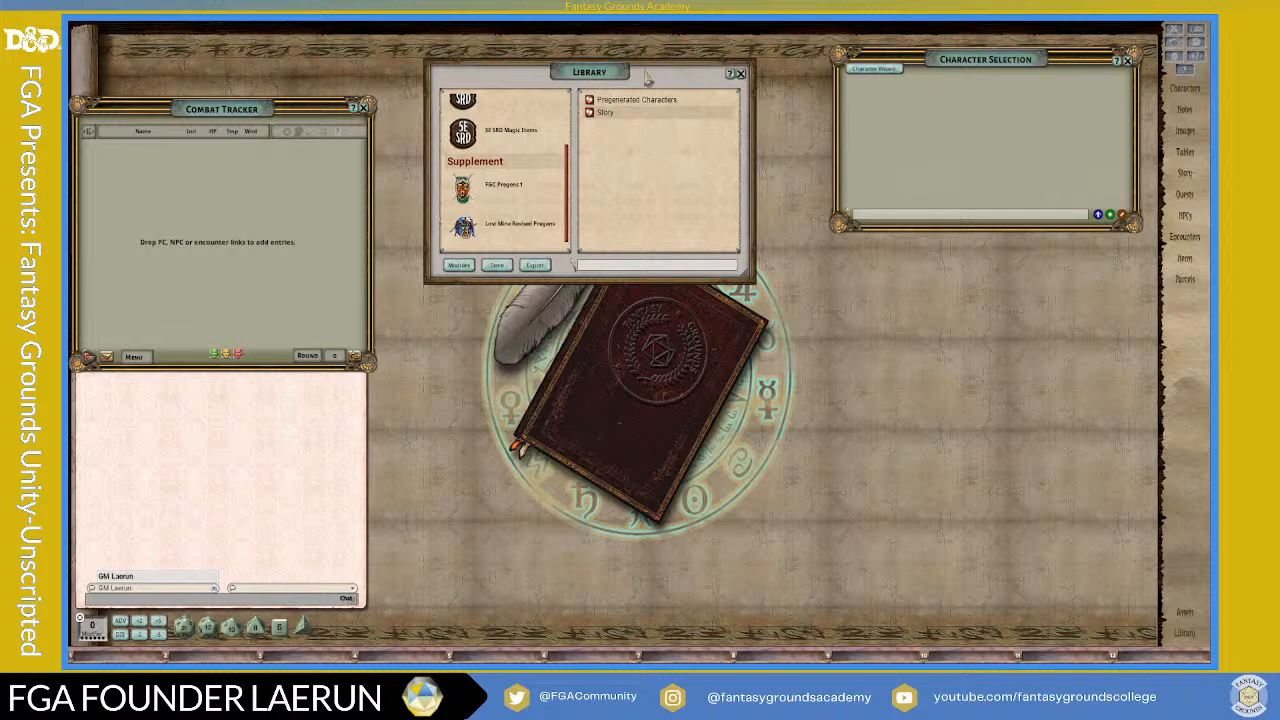
- Open the Pregenerated Characters list of FGC Pregens 1 and enlarge its window enough to show every character
{"action": "left_click_drag", "start_coordinate": [650, 76], "coordinate": [646, 77]}
{"action": "left_click", "coordinate": [605, 100]}
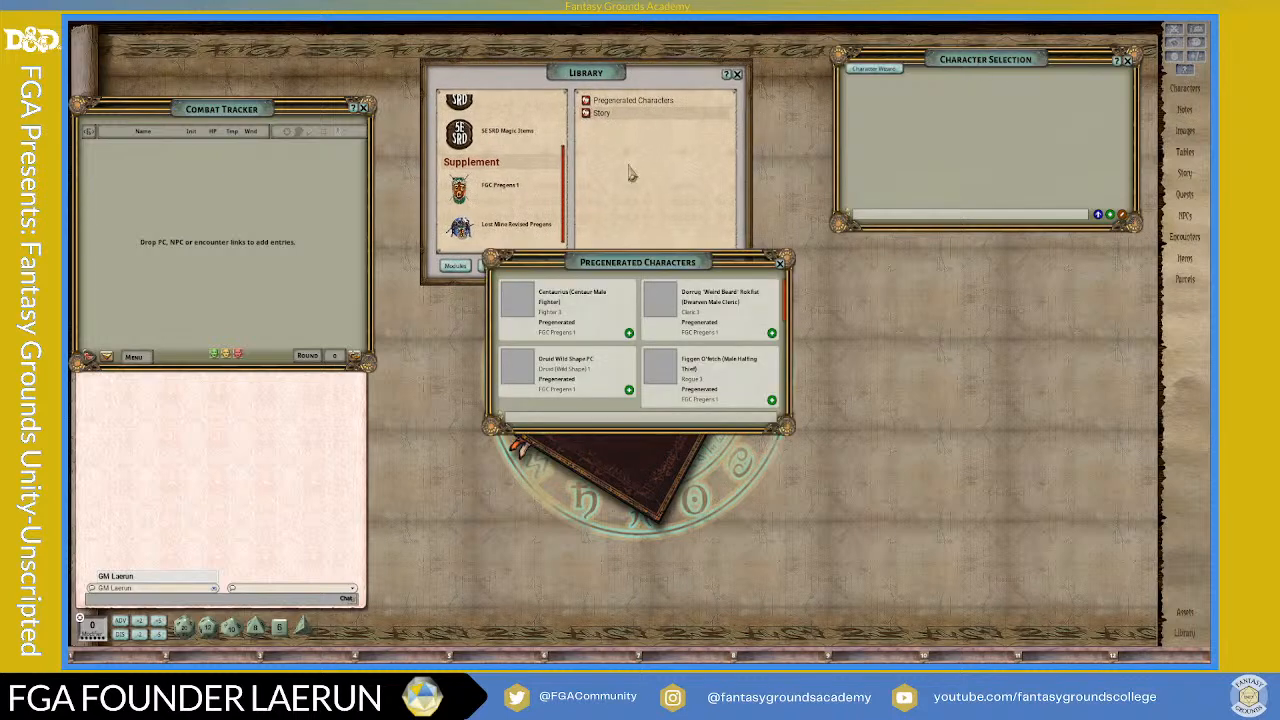
{"action": "left_click_drag", "start_coordinate": [658, 264], "coordinate": [658, 120]}
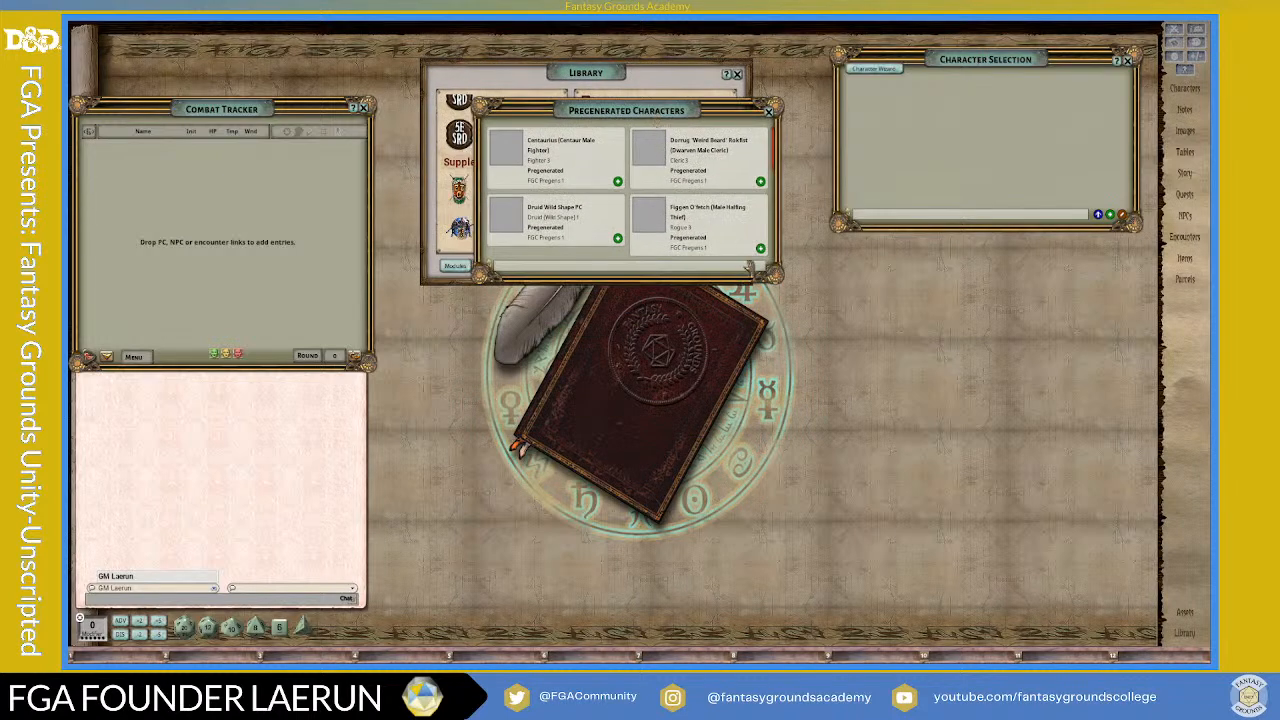
{"action": "left_click_drag", "start_coordinate": [778, 274], "coordinate": [796, 276]}
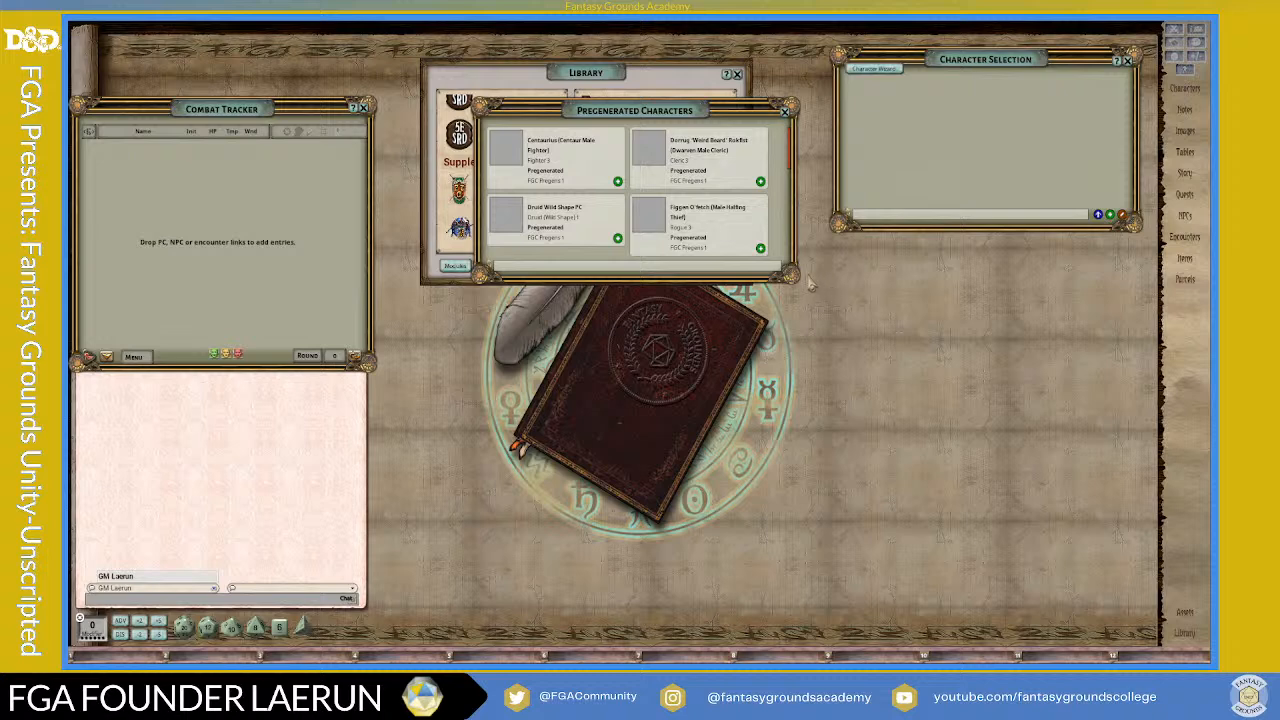
{"action": "left_click_drag", "start_coordinate": [797, 285], "coordinate": [826, 349]}
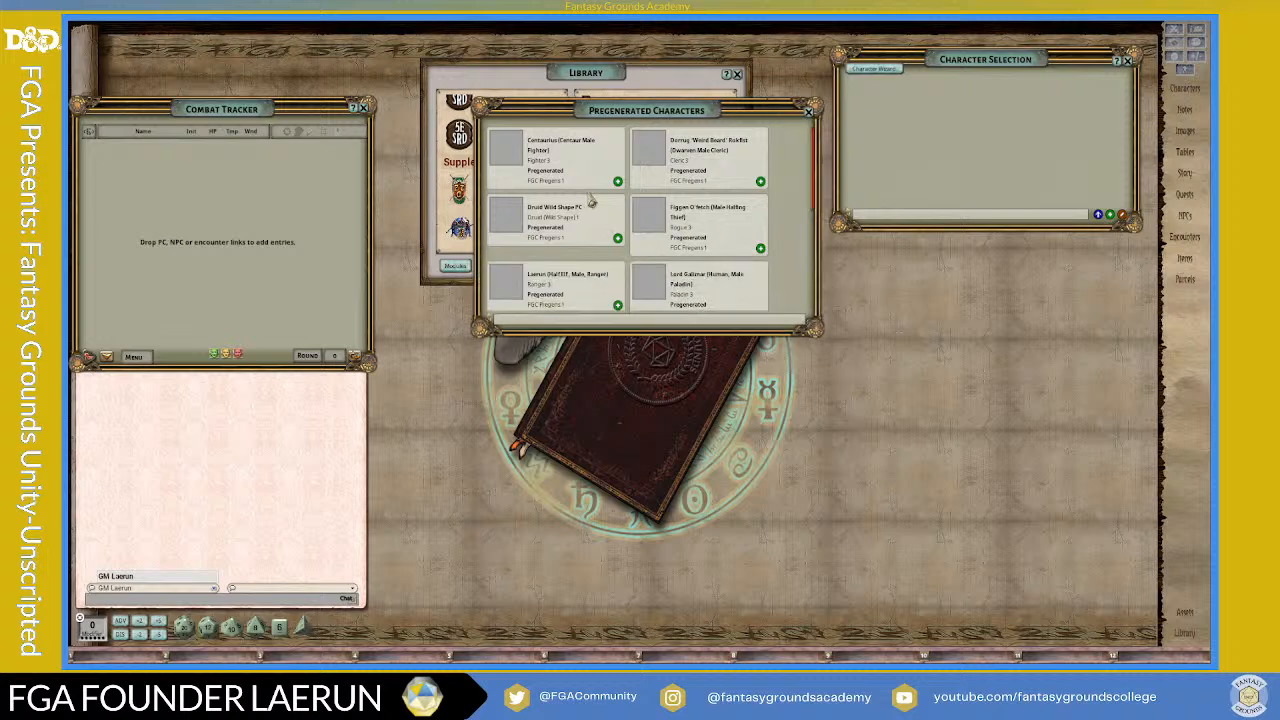
{"action": "scroll", "coordinate": [590, 185], "scroll_direction": "down", "scroll_amount": 5}
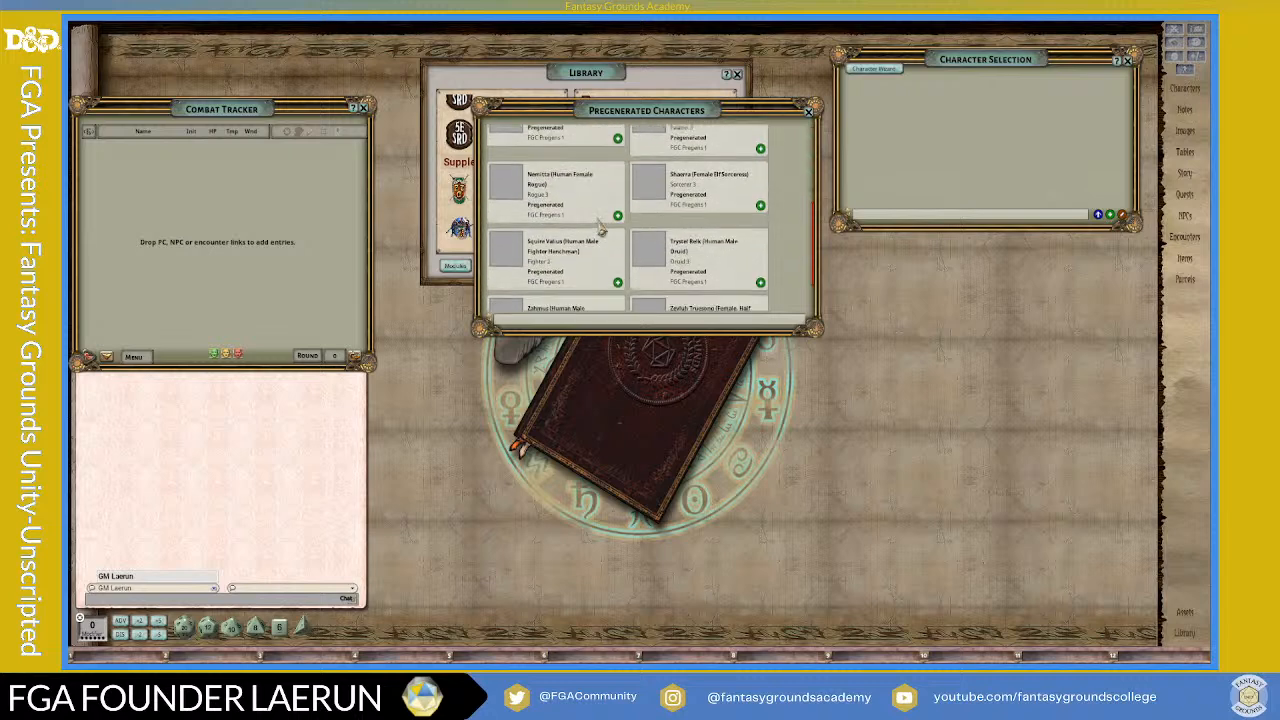
{"action": "scroll", "coordinate": [602, 232], "scroll_direction": "up", "scroll_amount": 4}
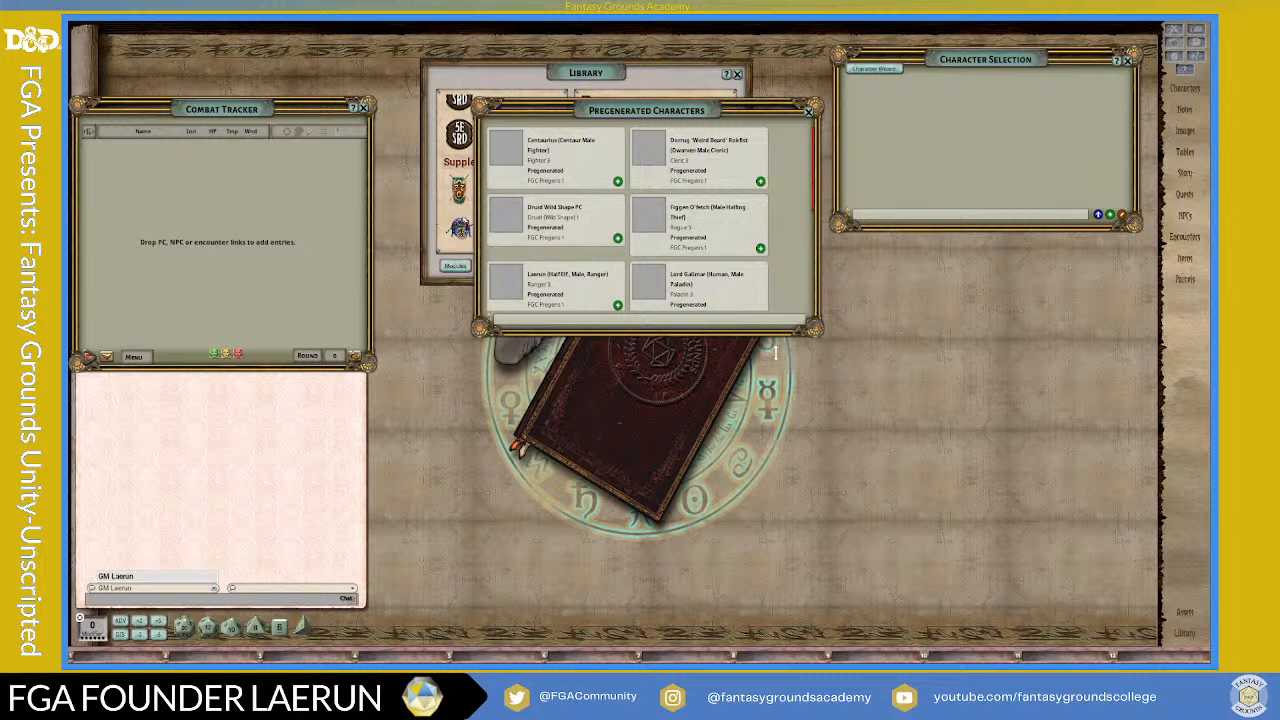
{"action": "left_click_drag", "start_coordinate": [775, 352], "coordinate": [700, 590]}
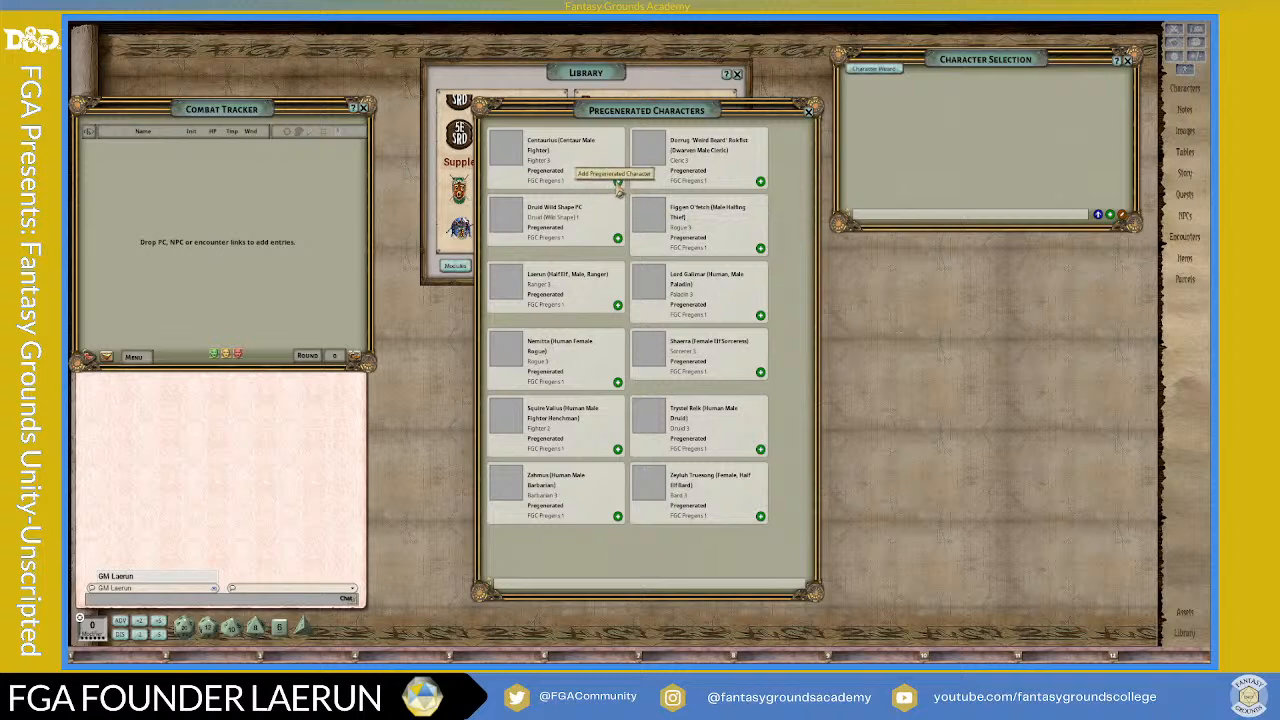
- Add the pregenerated centaur fighter, dwarven cleric, male halfling thief, half-elf ranger and human paladin to the campaign
{"action": "left_click", "coordinate": [617, 182]}
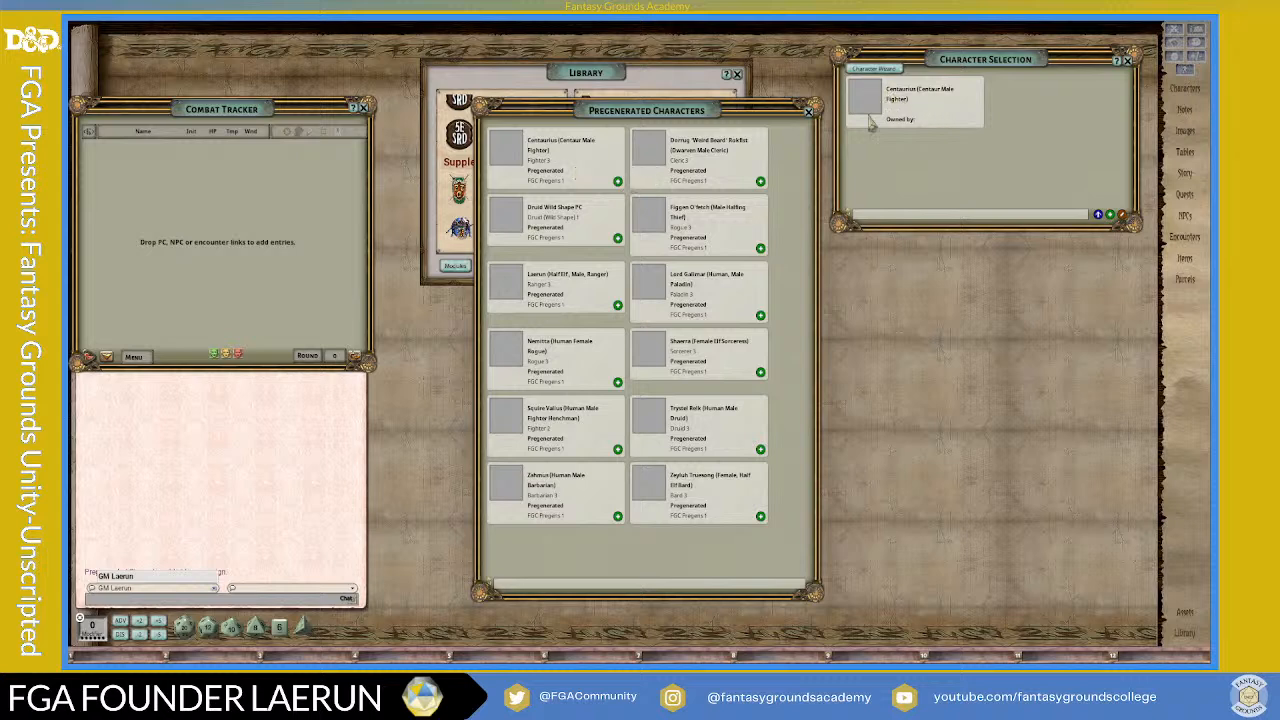
{"action": "left_click", "coordinate": [760, 182]}
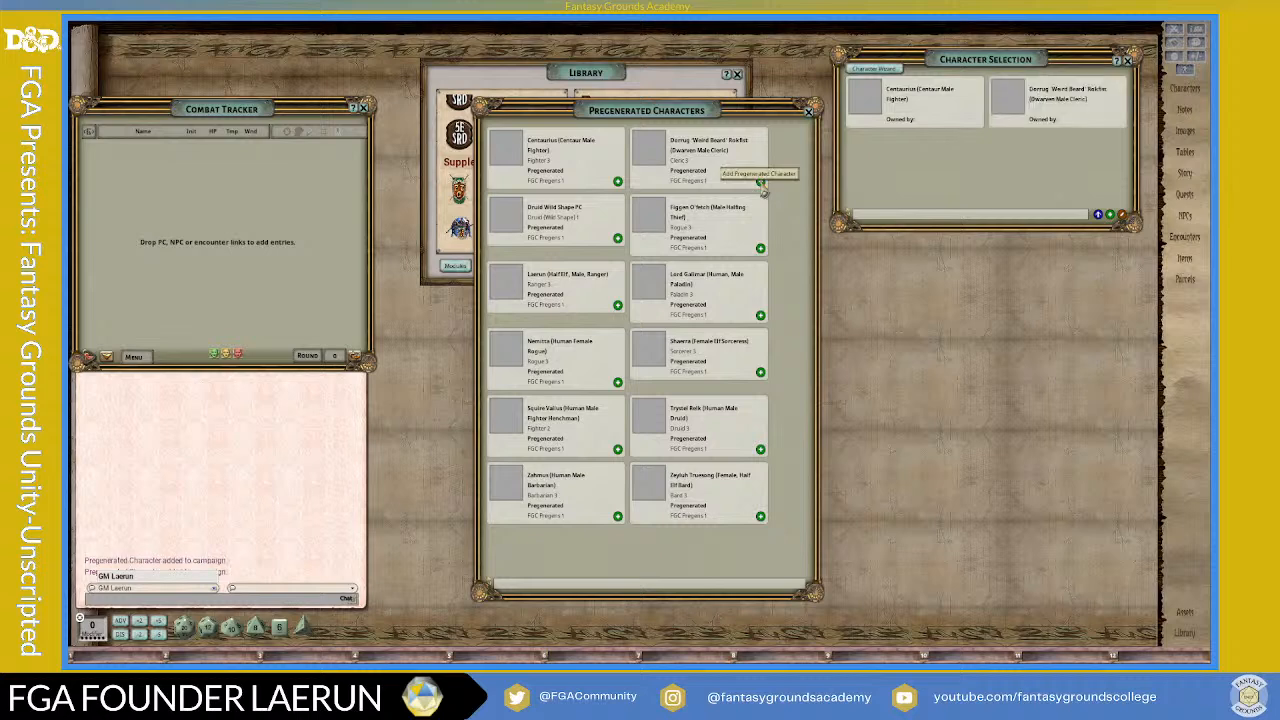
{"action": "left_click", "coordinate": [760, 248]}
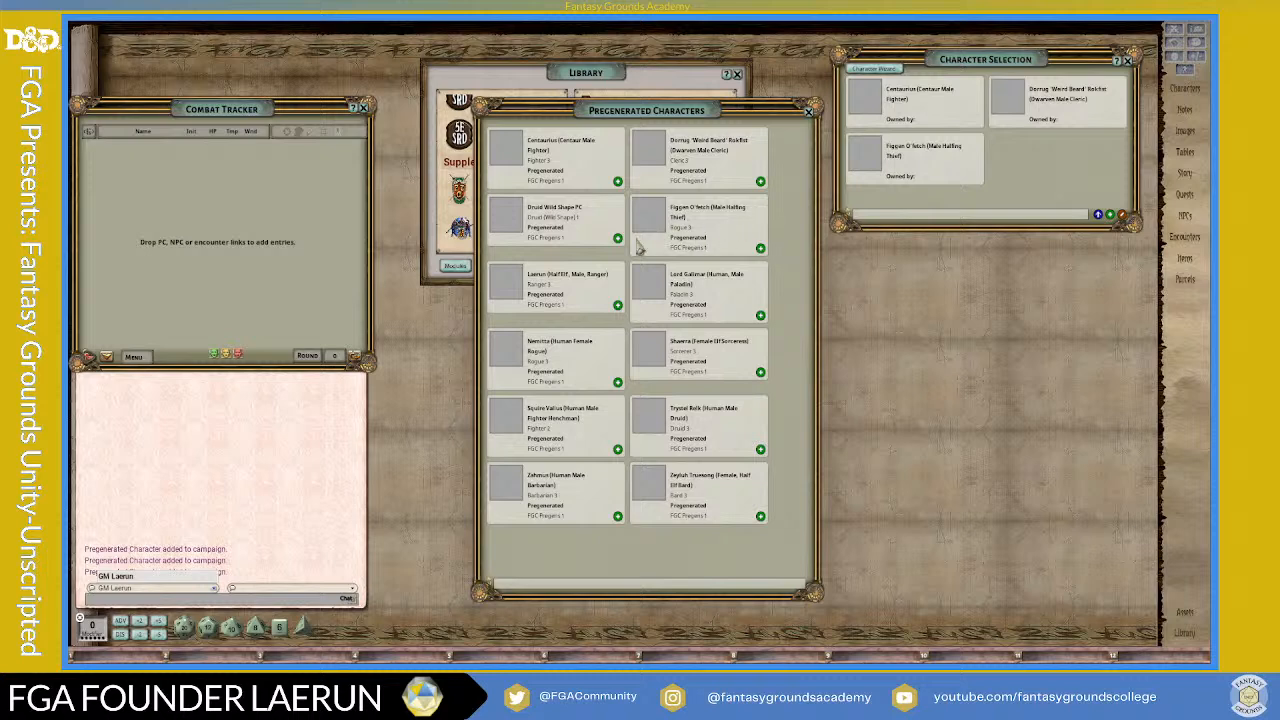
{"action": "left_click", "coordinate": [617, 305]}
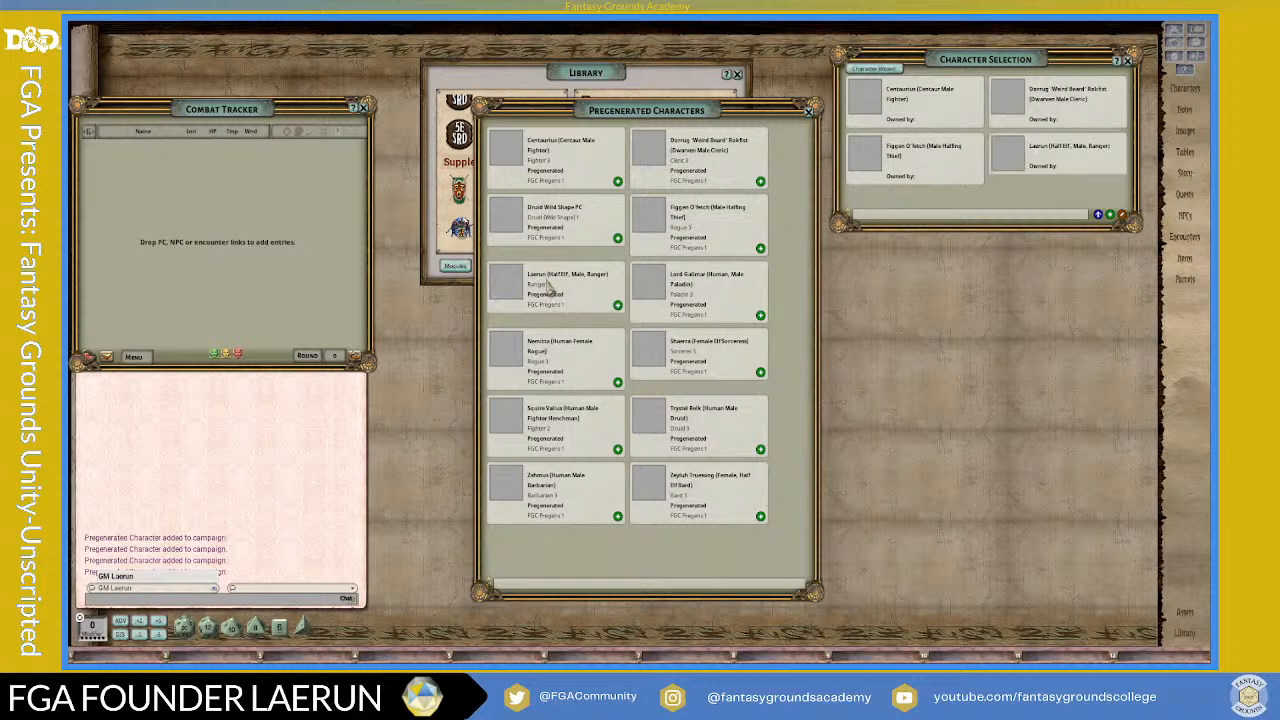
{"action": "left_click", "coordinate": [760, 315]}
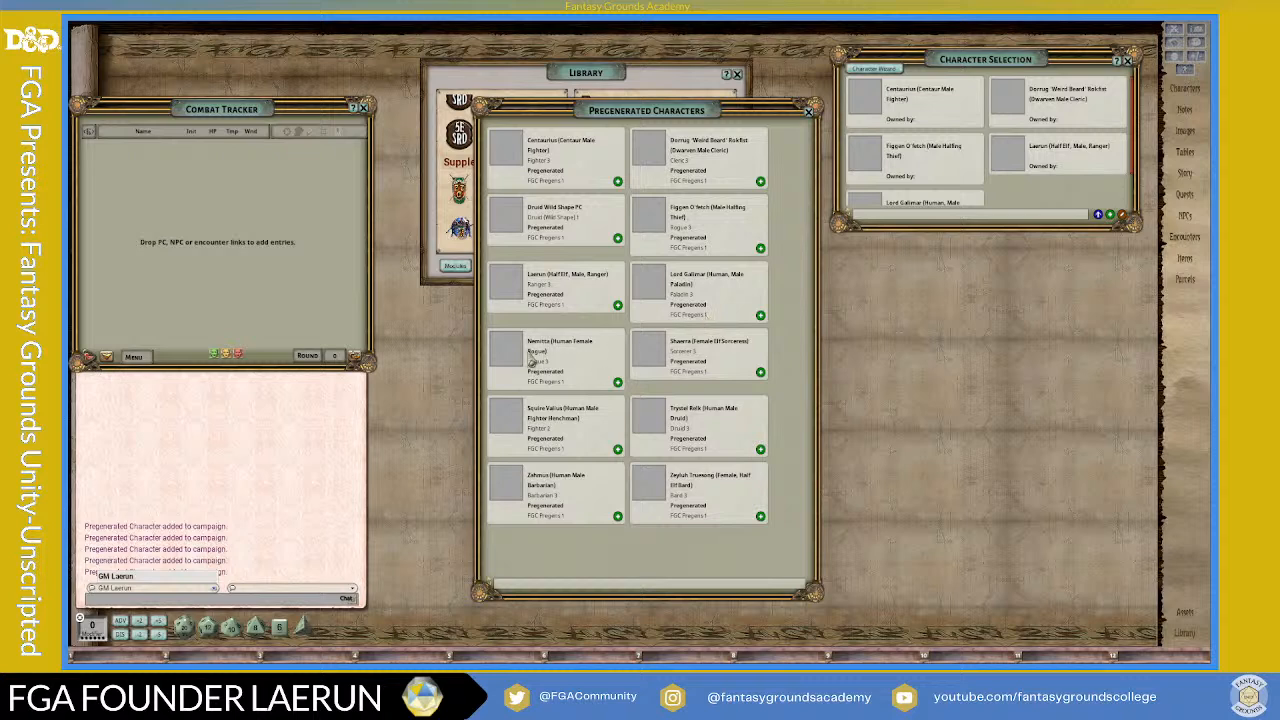
- Add the pregenerated human female rogue, female sorceress, human fighter henchman and human male druid to the campaign
{"action": "left_click", "coordinate": [617, 383]}
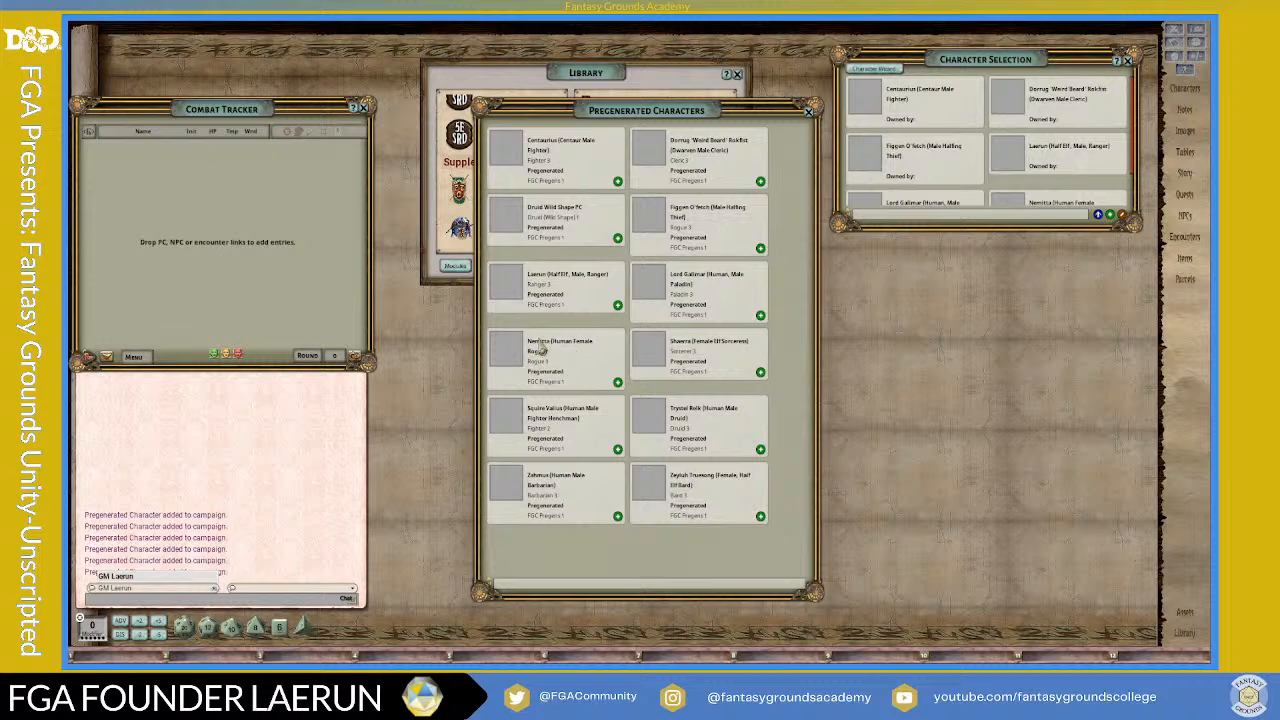
{"action": "left_click", "coordinate": [760, 372]}
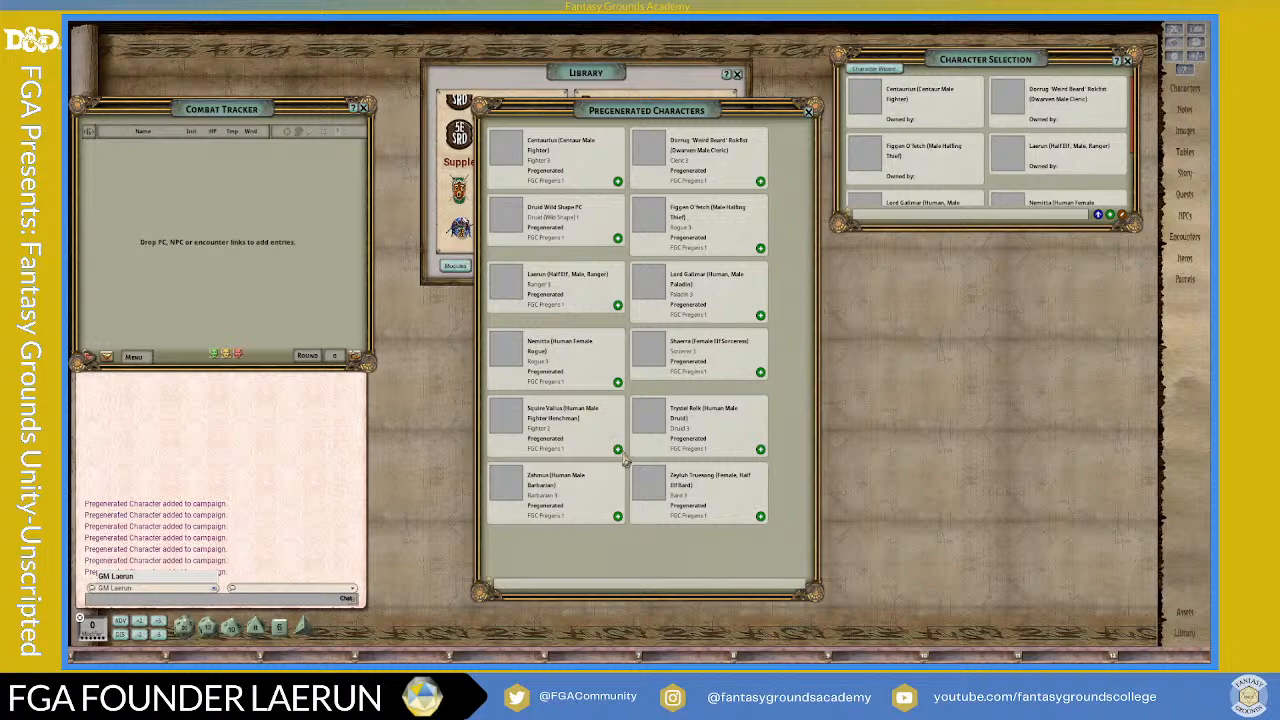
{"action": "left_click", "coordinate": [618, 450]}
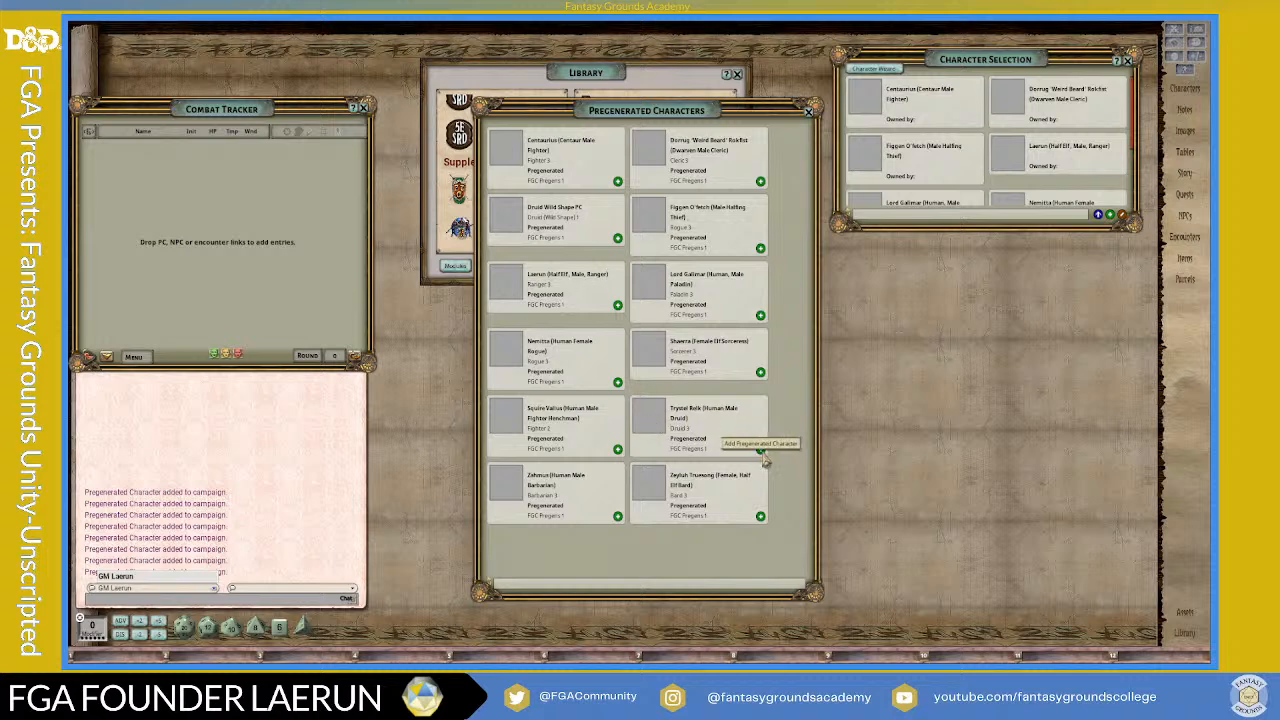
{"action": "left_click", "coordinate": [762, 455]}
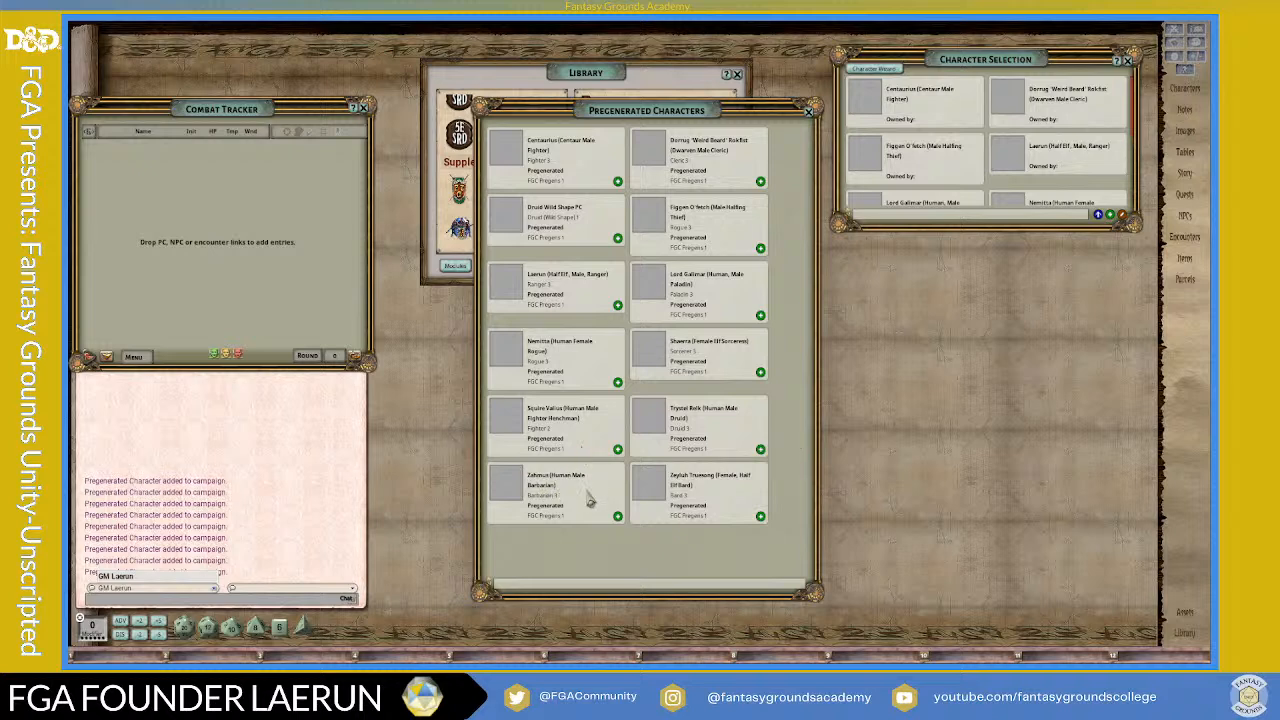
- Add the pregenerated human male barbarian and half-elf female bard to the campaign, then enlarge Character Selection to show every added character
{"action": "left_click", "coordinate": [618, 517]}
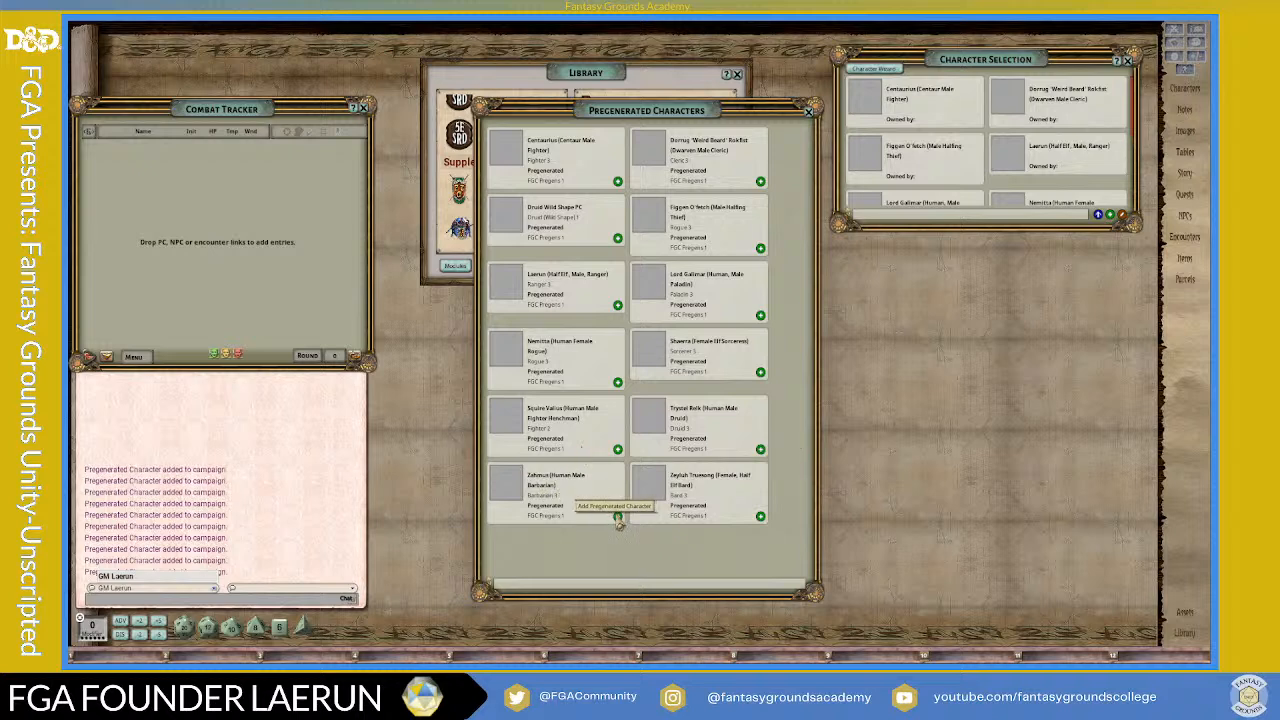
{"action": "left_click", "coordinate": [760, 517]}
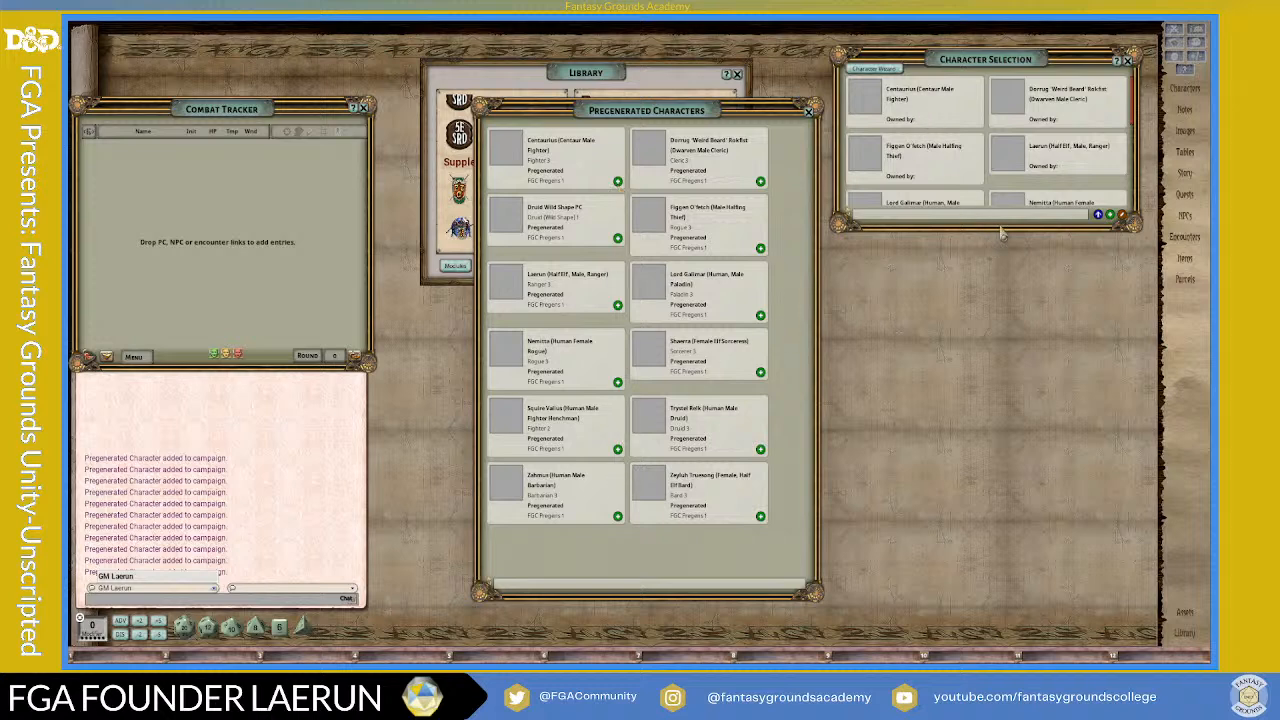
{"action": "left_click_drag", "start_coordinate": [1005, 231], "coordinate": [991, 488]}
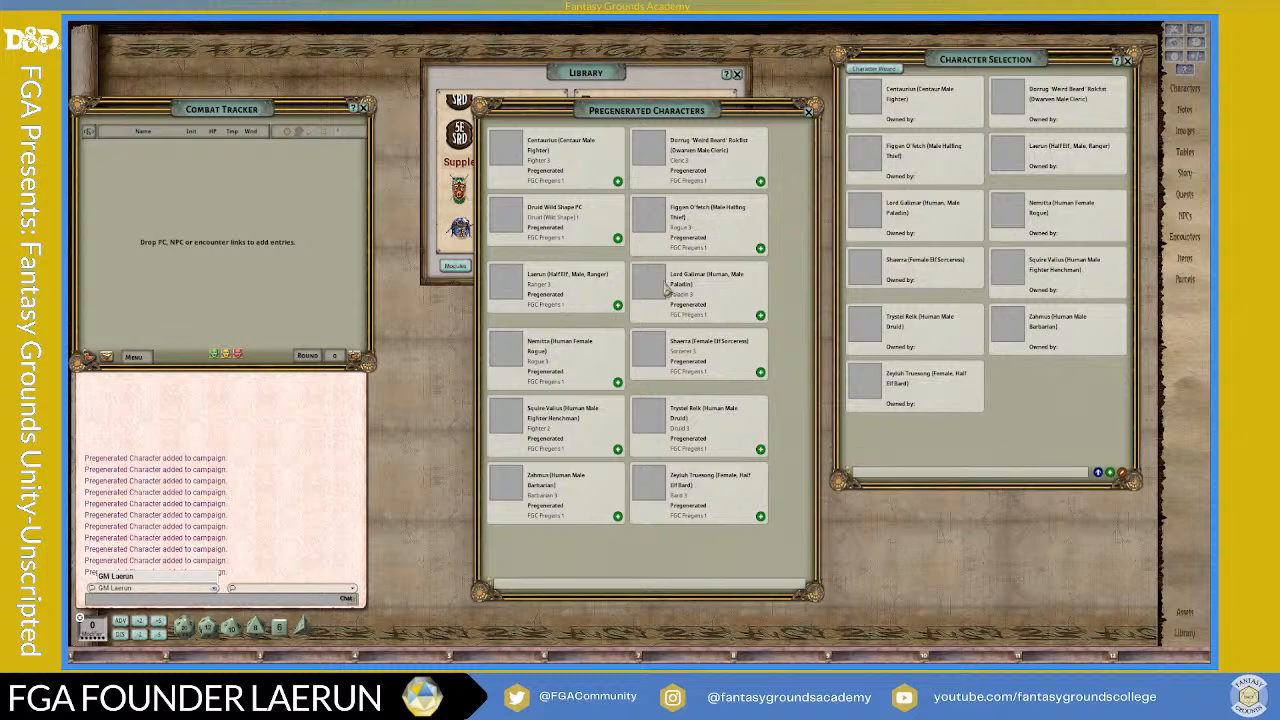
{"action": "left_click", "coordinate": [808, 111]}
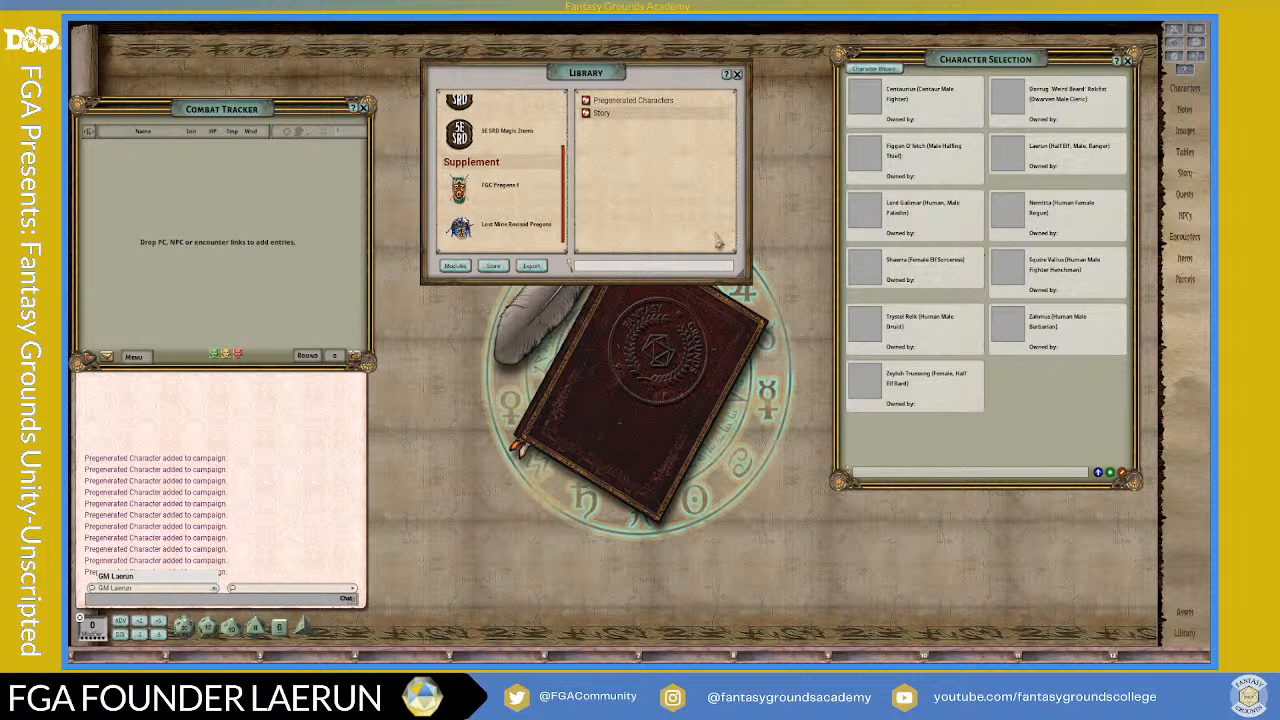
- Look through the Core Rules and Supplement modules listed in the Library
{"action": "scroll", "coordinate": [530, 210], "scroll_direction": "up", "scroll_amount": 3}
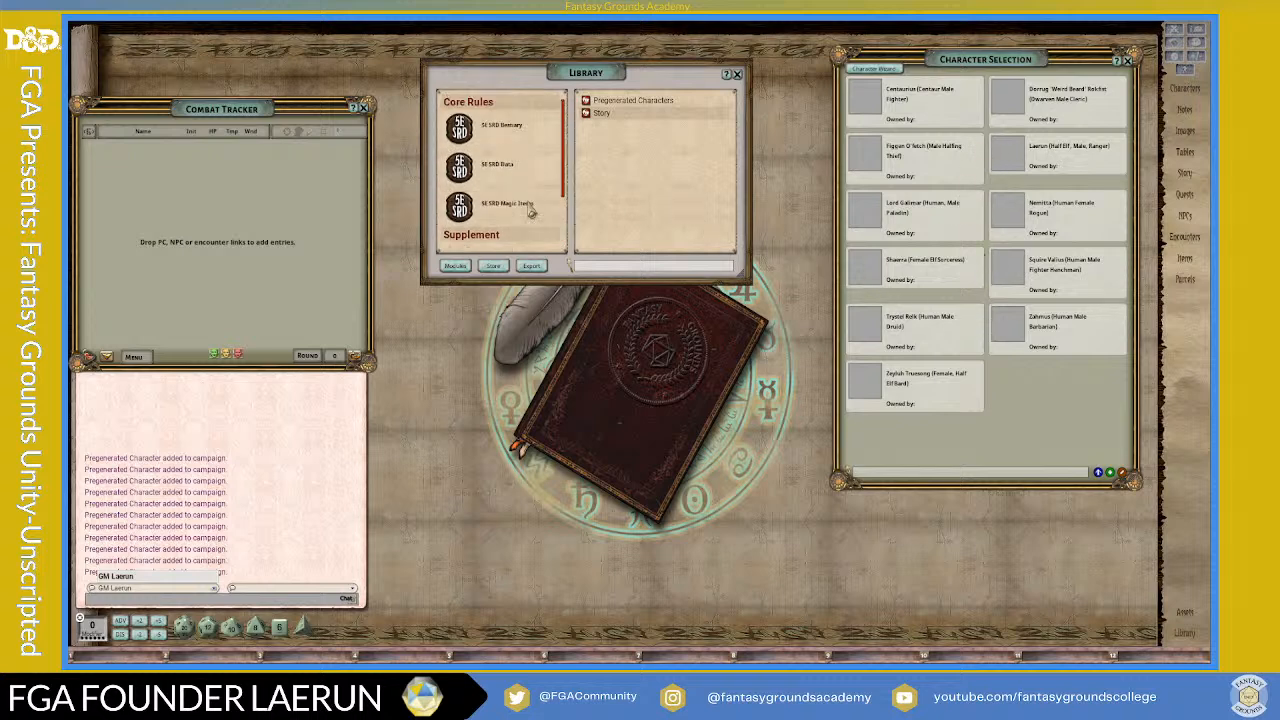
{"action": "scroll", "coordinate": [530, 210], "scroll_direction": "down", "scroll_amount": 3}
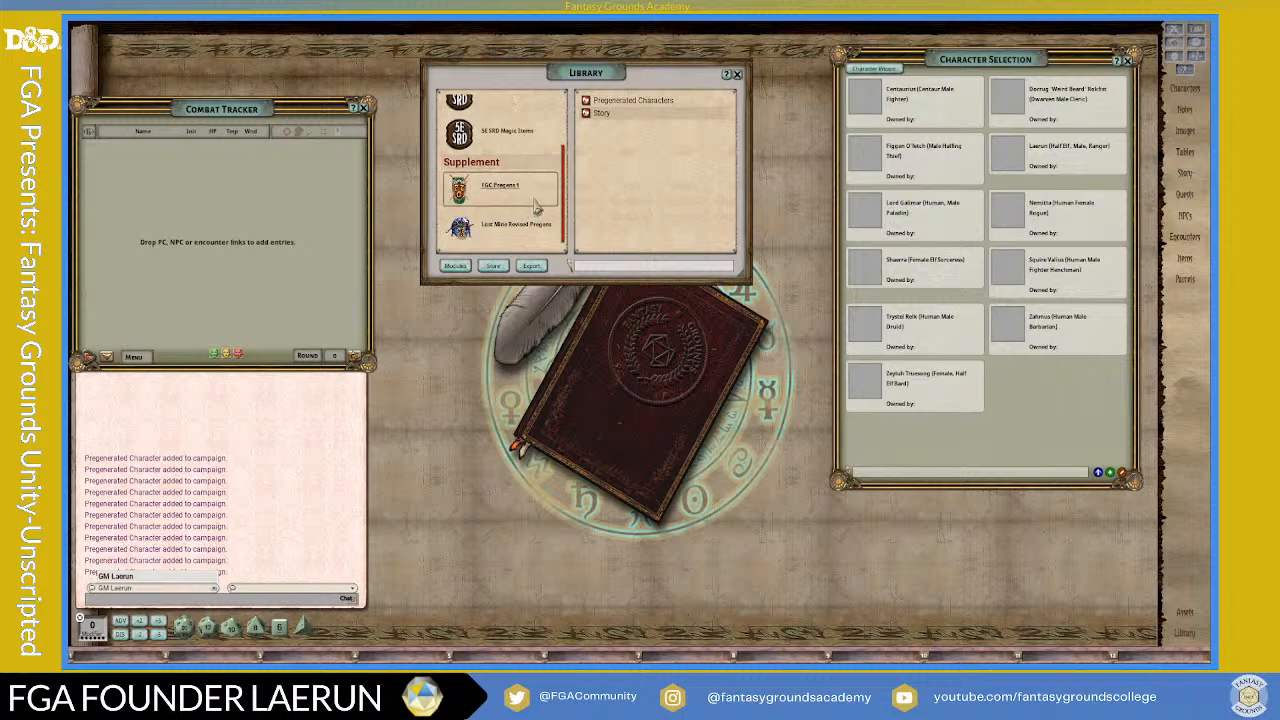
{"action": "mouse_move", "coordinate": [568, 176]}
{"action": "left_mouse_down"}
{"action": "mouse_move", "coordinate": [567, 115]}
{"action": "mouse_move", "coordinate": [569, 190]}
{"action": "left_mouse_up"}
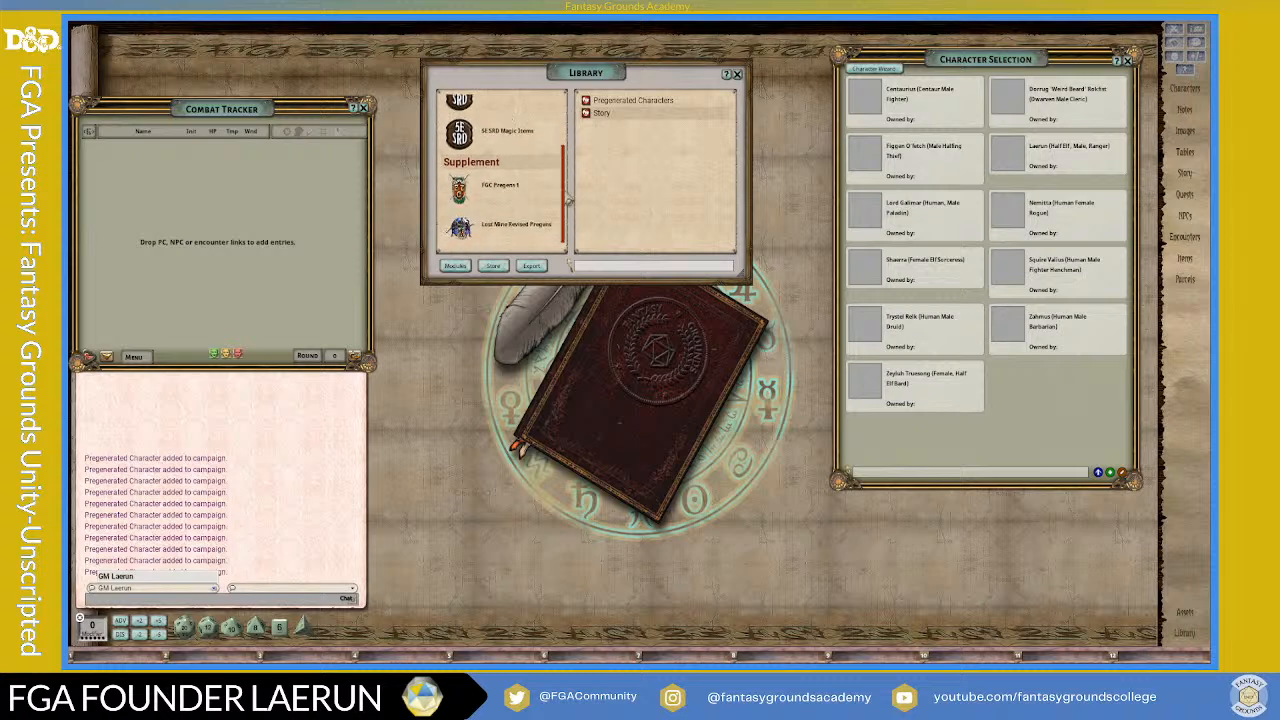
{"action": "left_click_drag", "start_coordinate": [566, 192], "coordinate": [568, 228]}
{"action": "scroll", "coordinate": [557, 197], "scroll_direction": "up", "scroll_amount": 3}
{"action": "scroll", "coordinate": [557, 197], "scroll_direction": "up", "scroll_amount": 1}
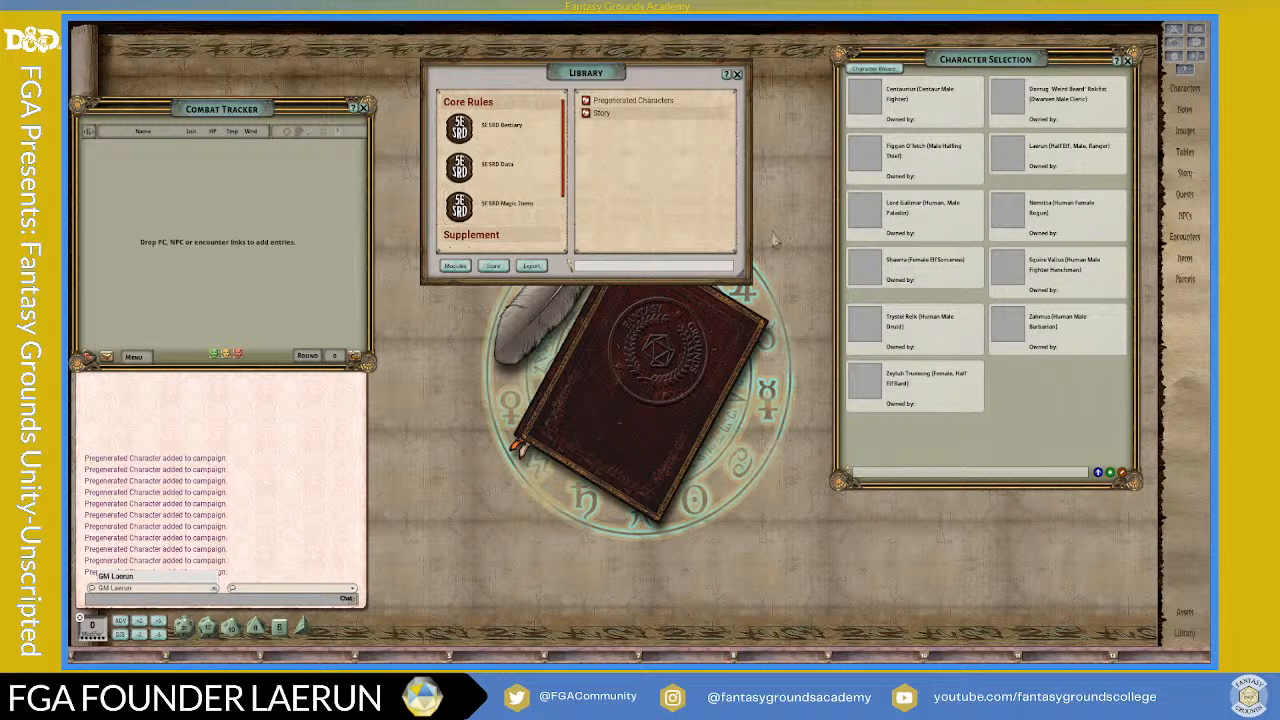
{"action": "scroll", "coordinate": [537, 188], "scroll_direction": "down", "scroll_amount": 3}
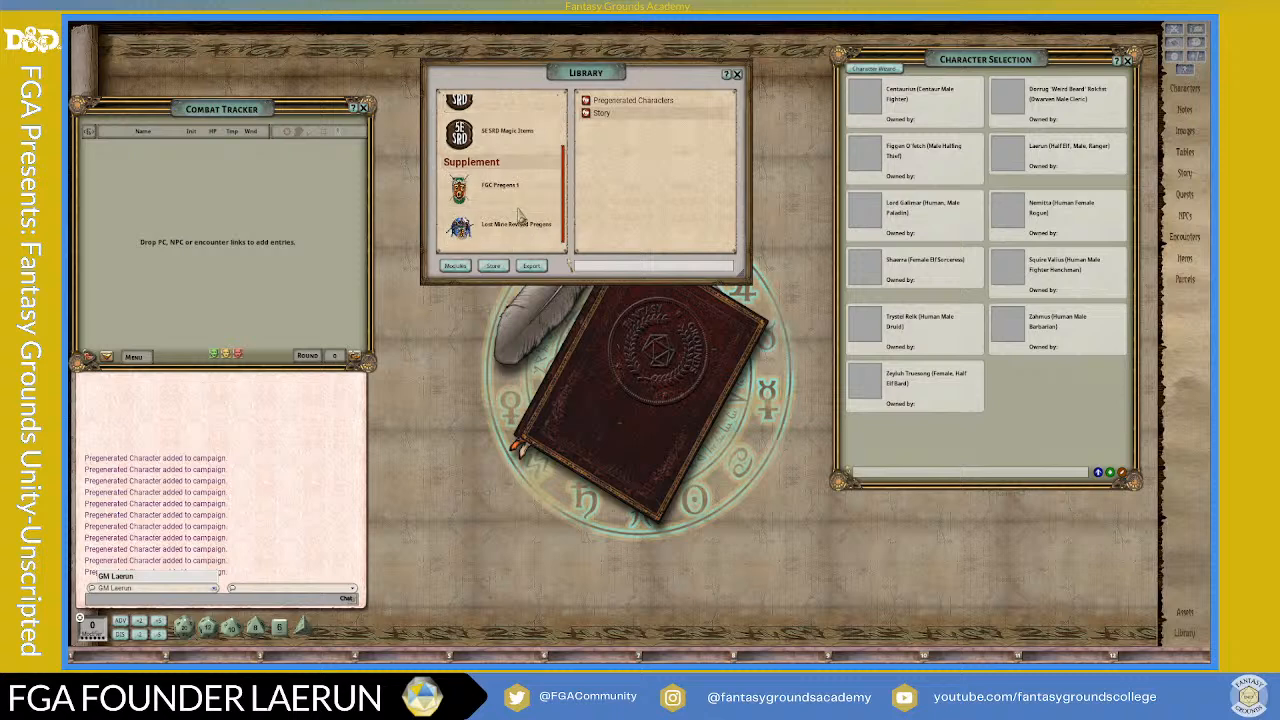
{"action": "scroll", "coordinate": [537, 188], "scroll_direction": "up", "scroll_amount": 2}
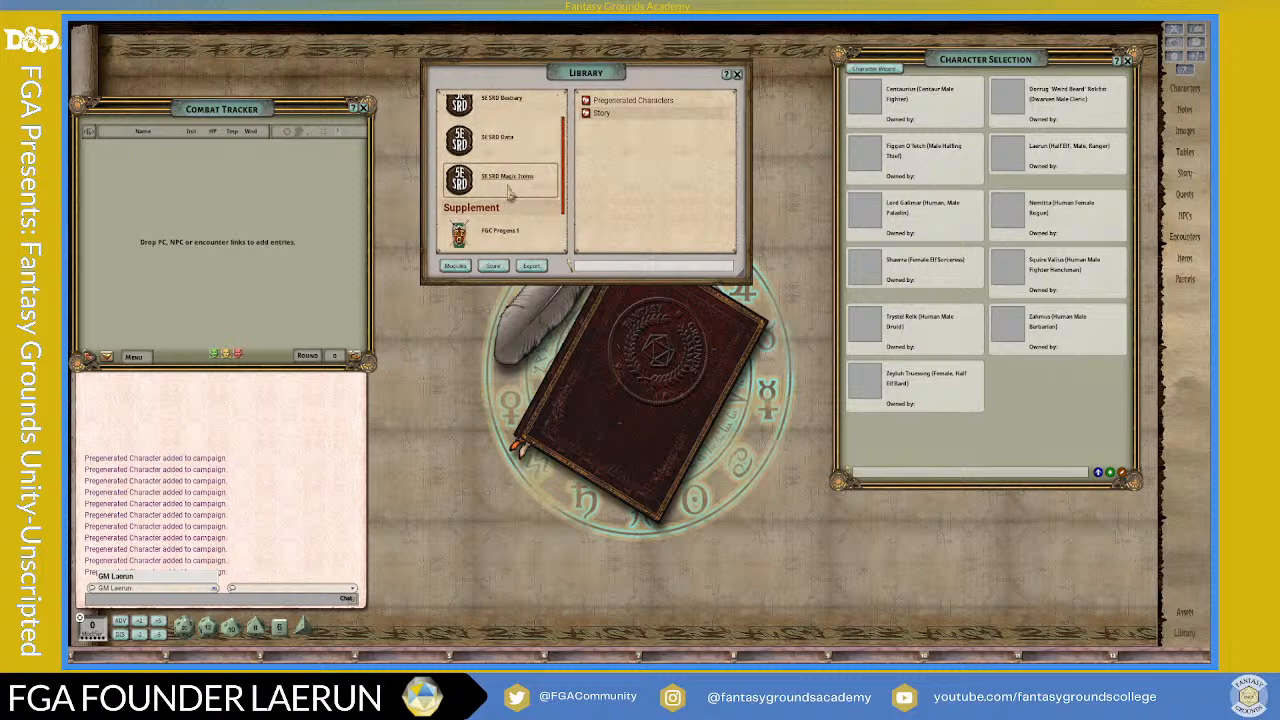
{"action": "scroll", "coordinate": [508, 190], "scroll_direction": "down", "scroll_amount": 2}
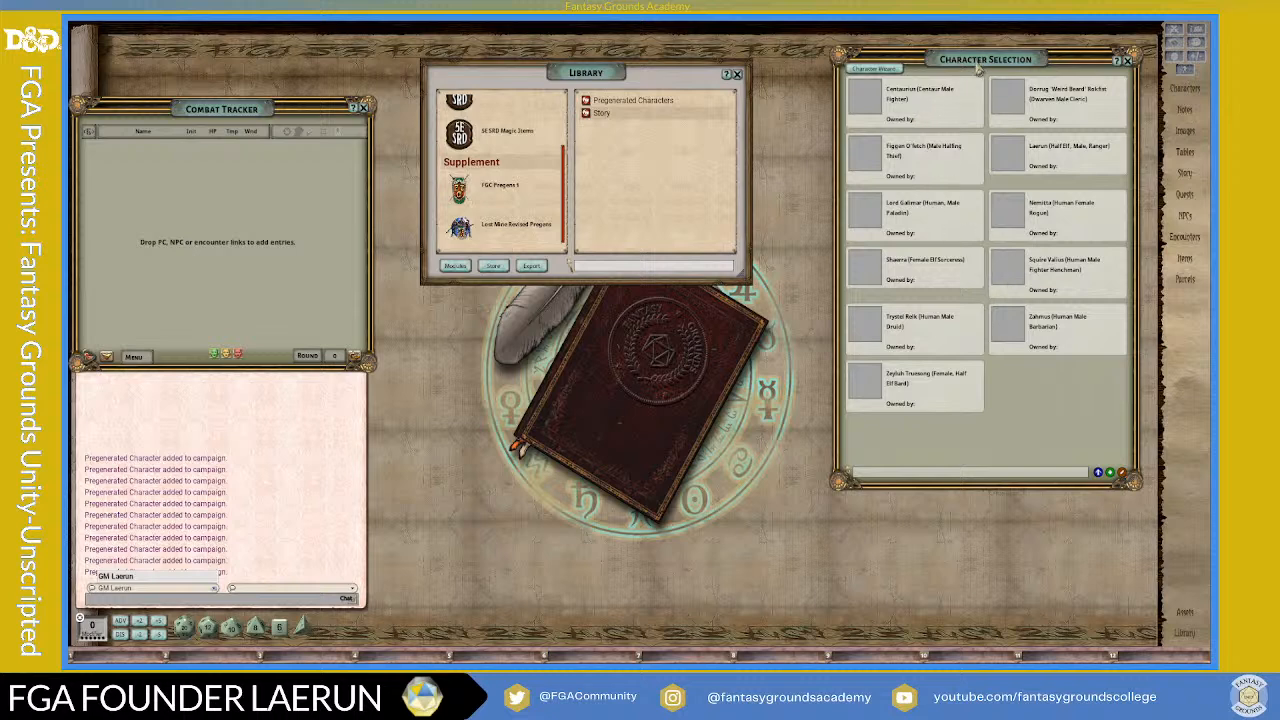
- Open the Import Character window from Character Selection, place it beside the Library and enlarge it to show more characters
{"action": "left_click_drag", "start_coordinate": [984, 63], "coordinate": [911, 55]}
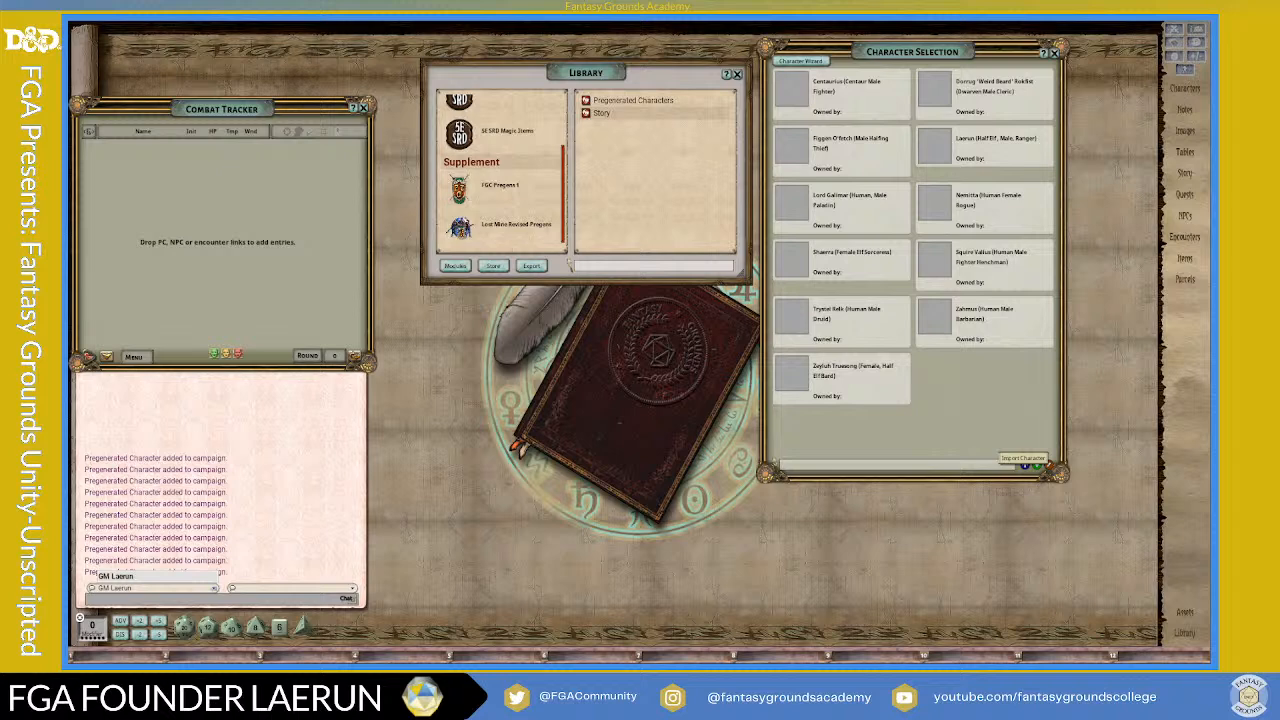
{"action": "left_click", "coordinate": [1022, 458]}
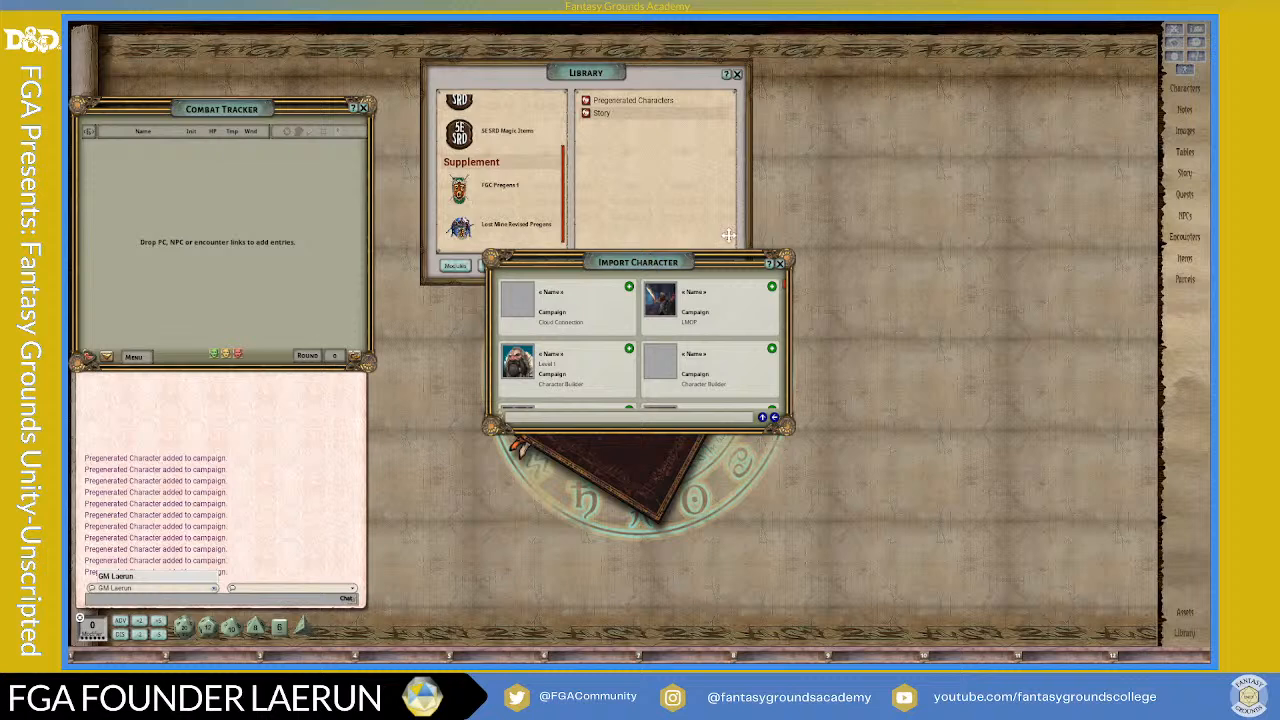
{"action": "left_click_drag", "start_coordinate": [650, 264], "coordinate": [928, 98]}
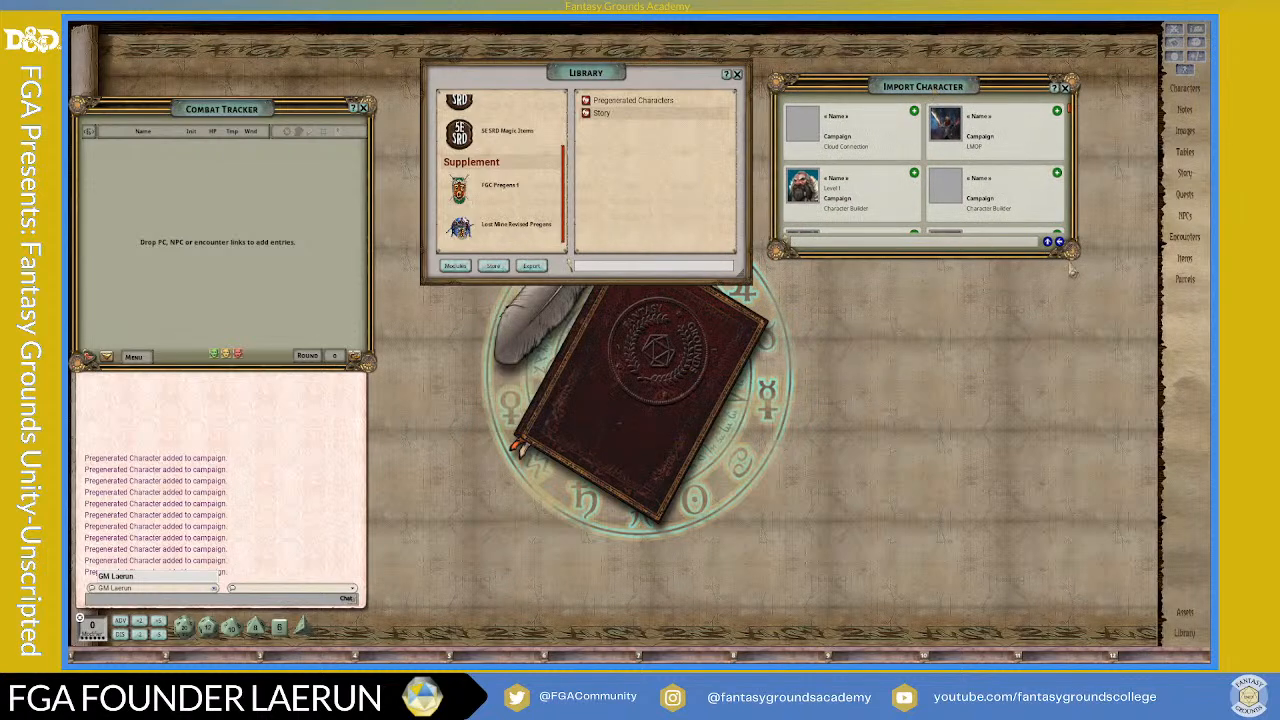
{"action": "left_click_drag", "start_coordinate": [1072, 258], "coordinate": [1095, 337]}
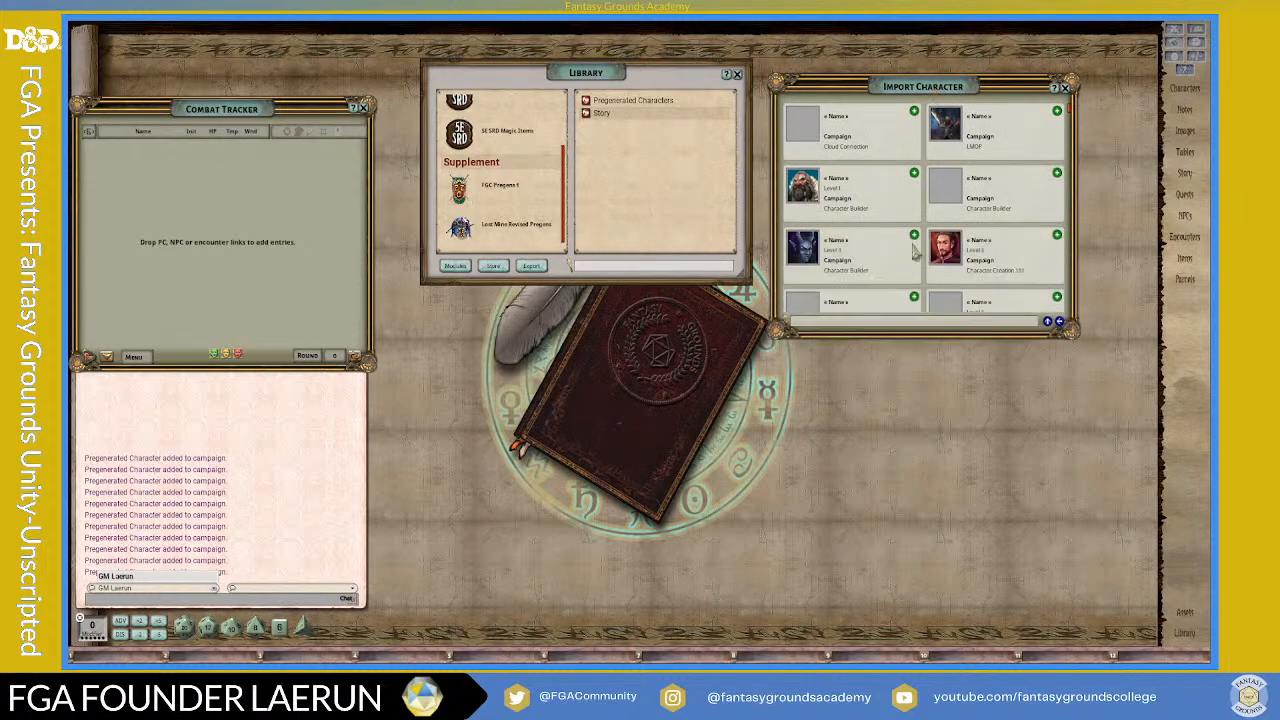
- Browse the importable characters from other campaigns, checking their names, levels and source campaigns
{"action": "scroll", "coordinate": [880, 207], "scroll_direction": "down", "scroll_amount": 5}
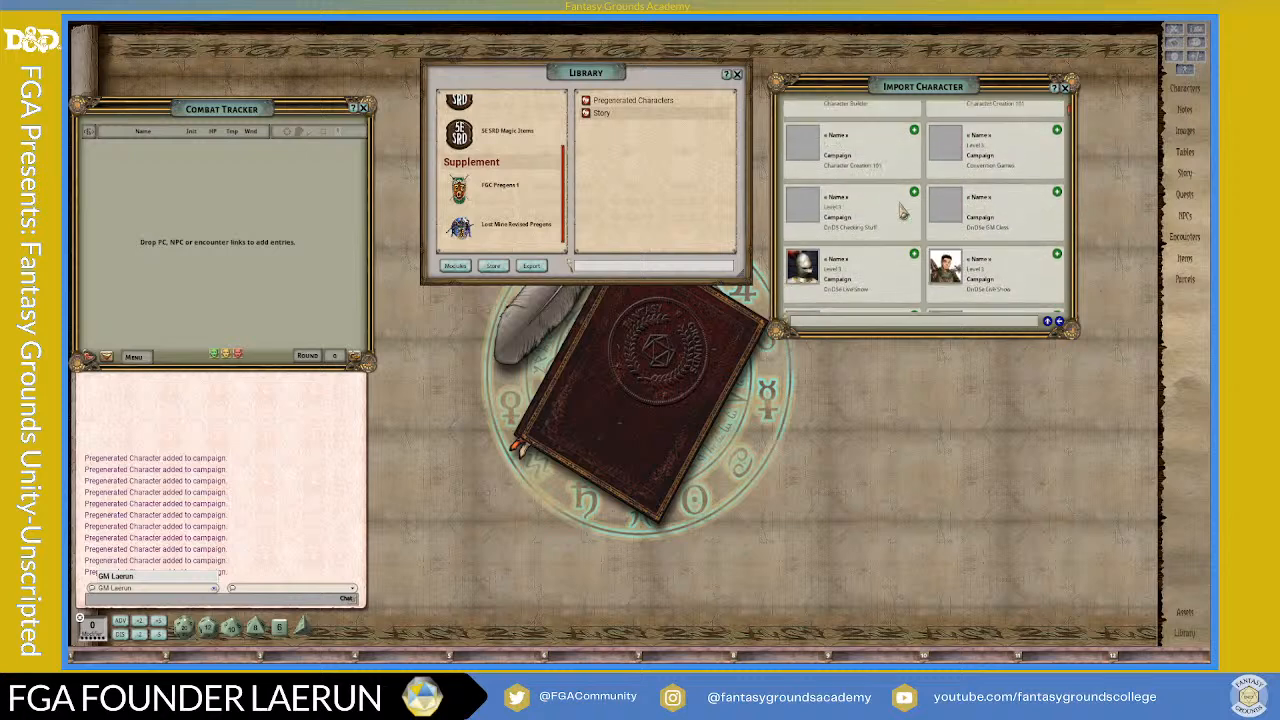
{"action": "scroll", "coordinate": [903, 210], "scroll_direction": "down", "scroll_amount": 2}
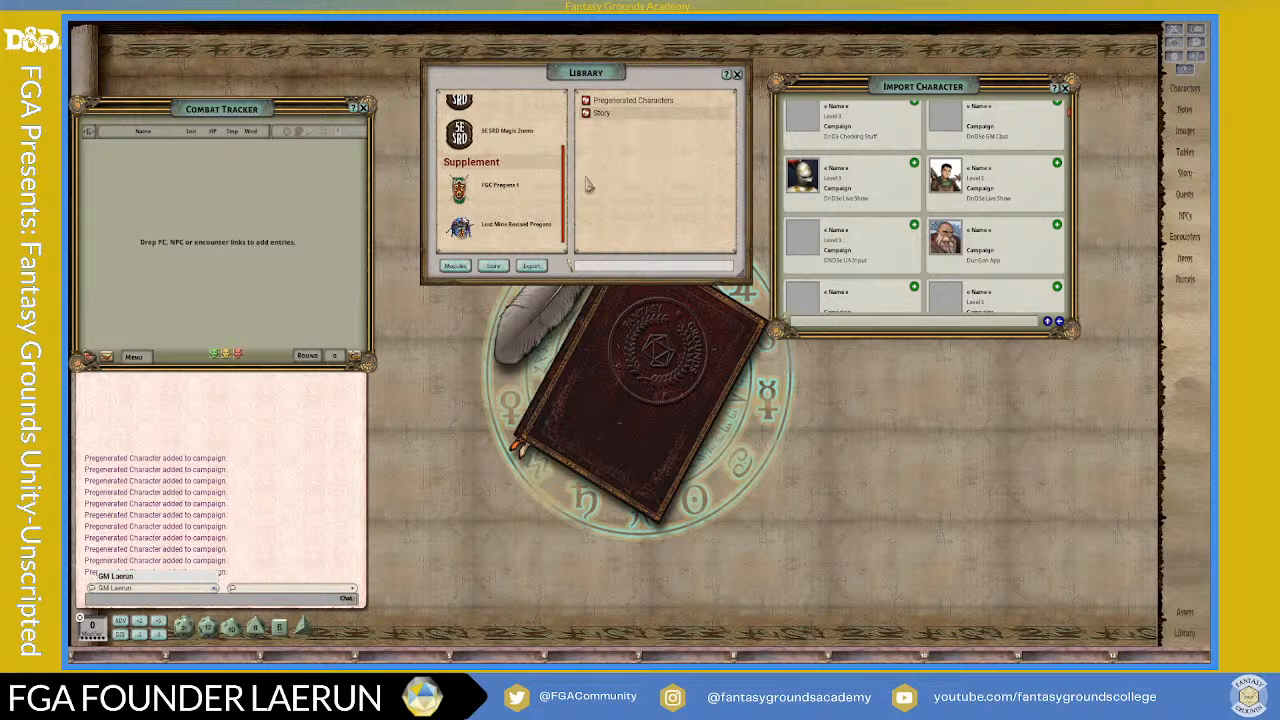
{"action": "scroll", "coordinate": [850, 210], "scroll_direction": "down", "scroll_amount": 3}
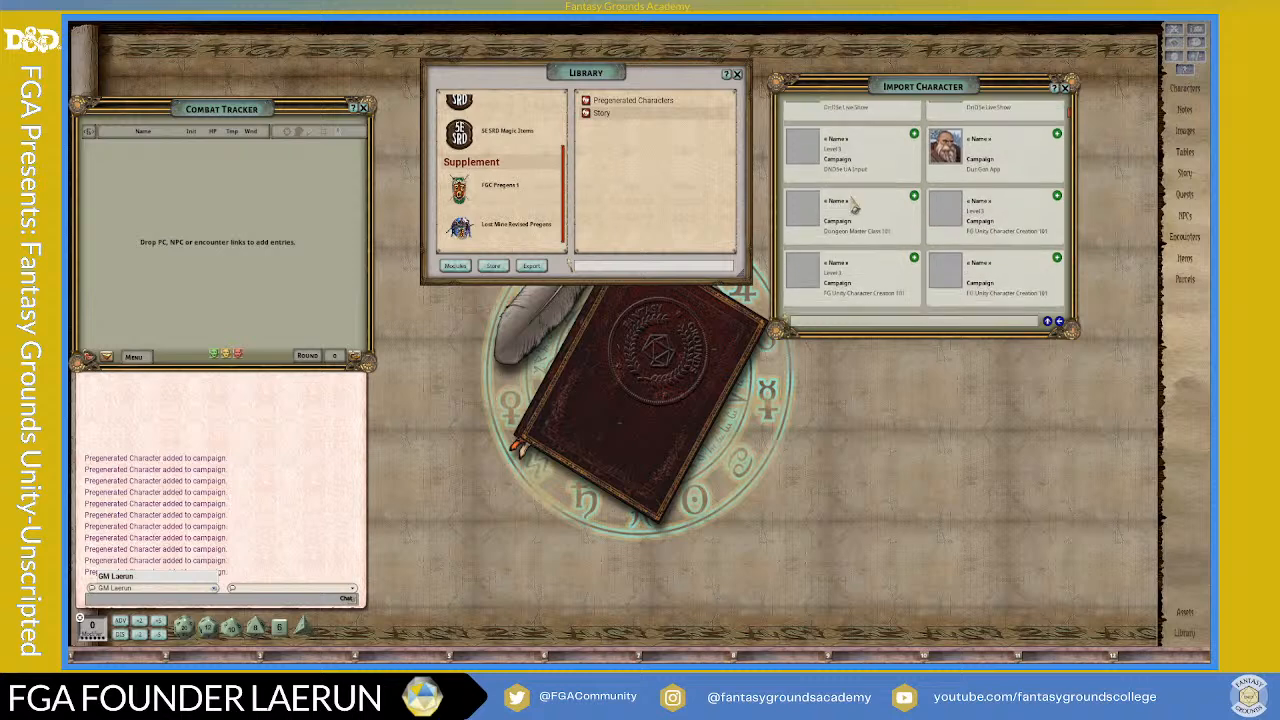
{"action": "scroll", "coordinate": [872, 226], "scroll_direction": "down", "scroll_amount": 7}
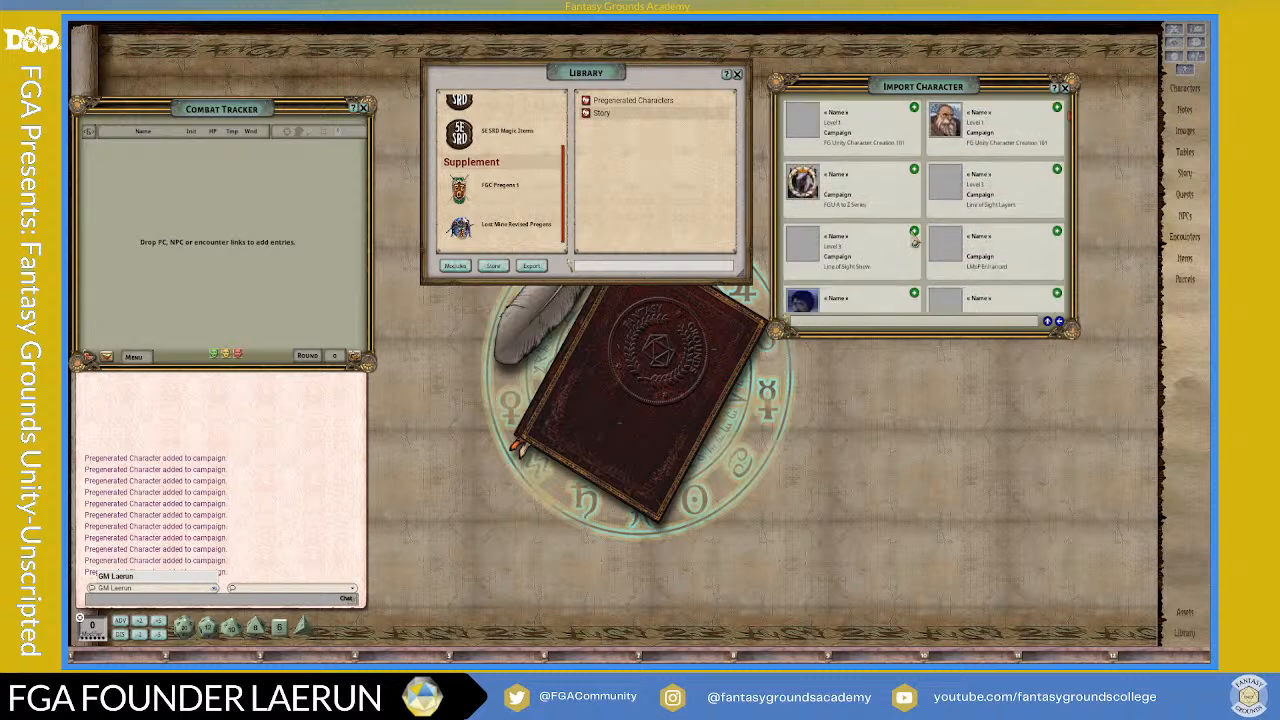
{"action": "scroll", "coordinate": [880, 230], "scroll_direction": "down", "scroll_amount": 2}
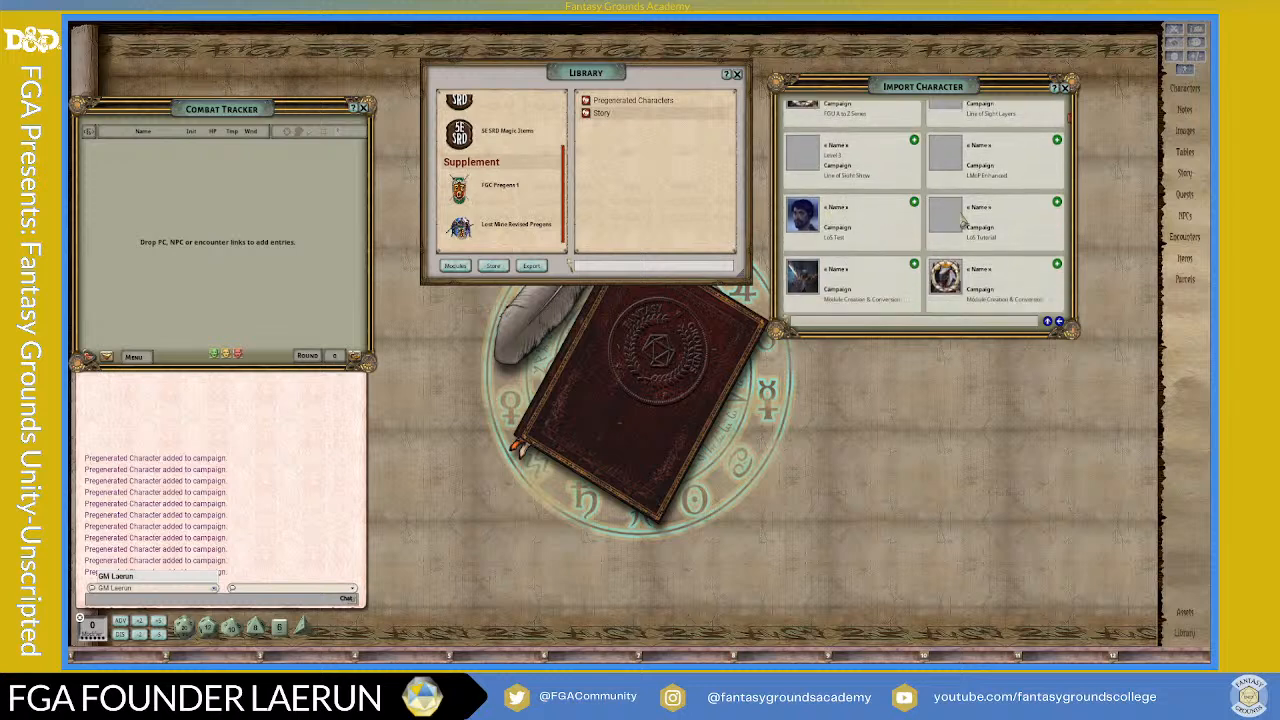
{"action": "scroll", "coordinate": [985, 282], "scroll_direction": "down", "scroll_amount": 2}
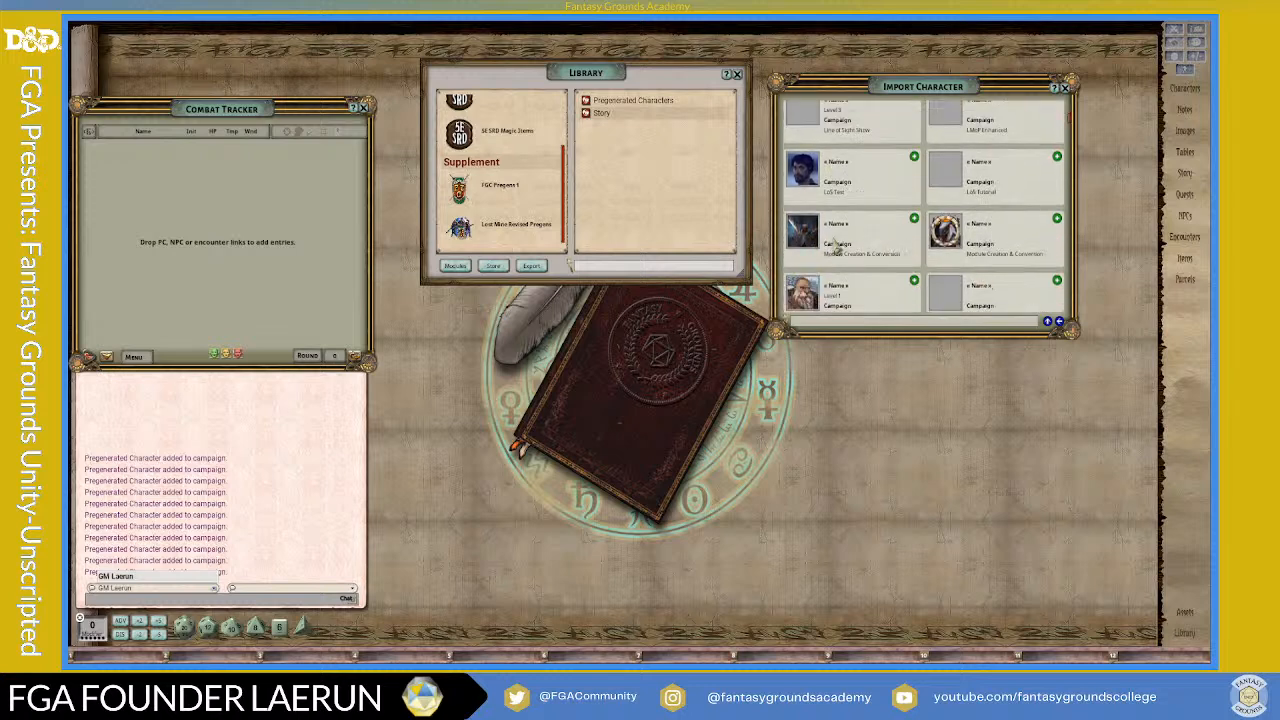
{"action": "scroll", "coordinate": [860, 250], "scroll_direction": "down", "scroll_amount": 5}
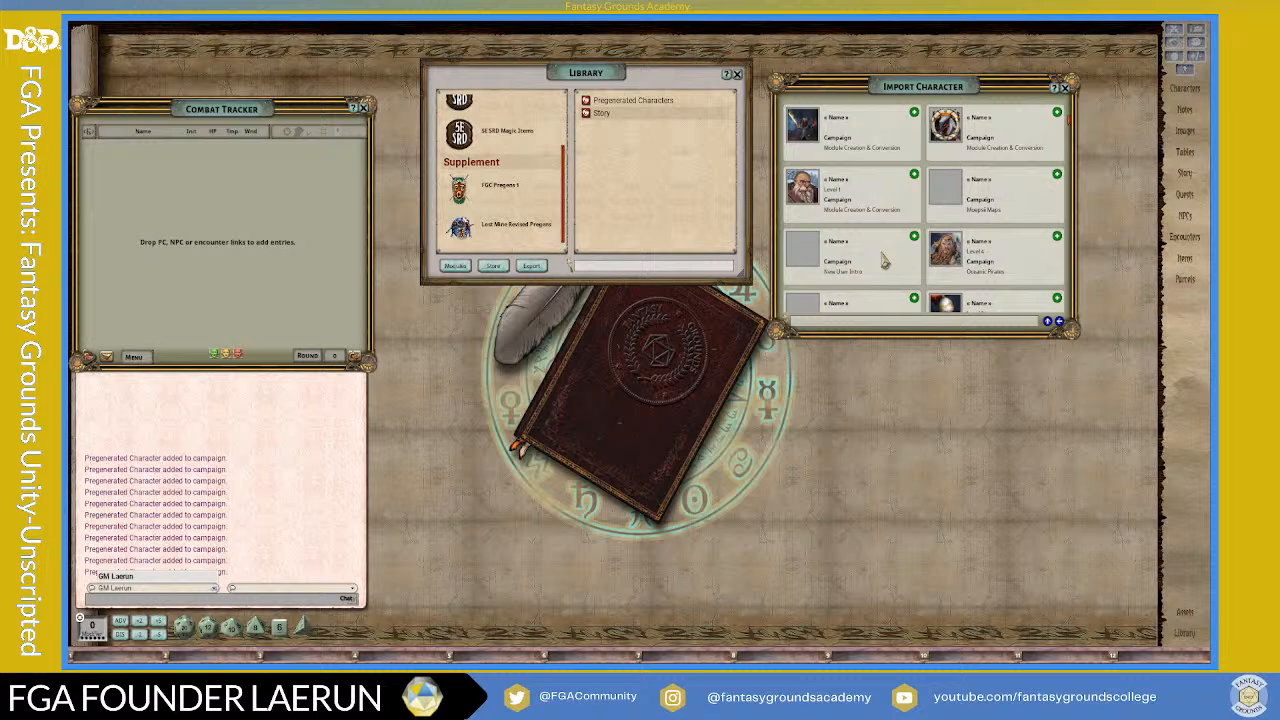
{"action": "scroll", "coordinate": [884, 260], "scroll_direction": "down", "scroll_amount": 1}
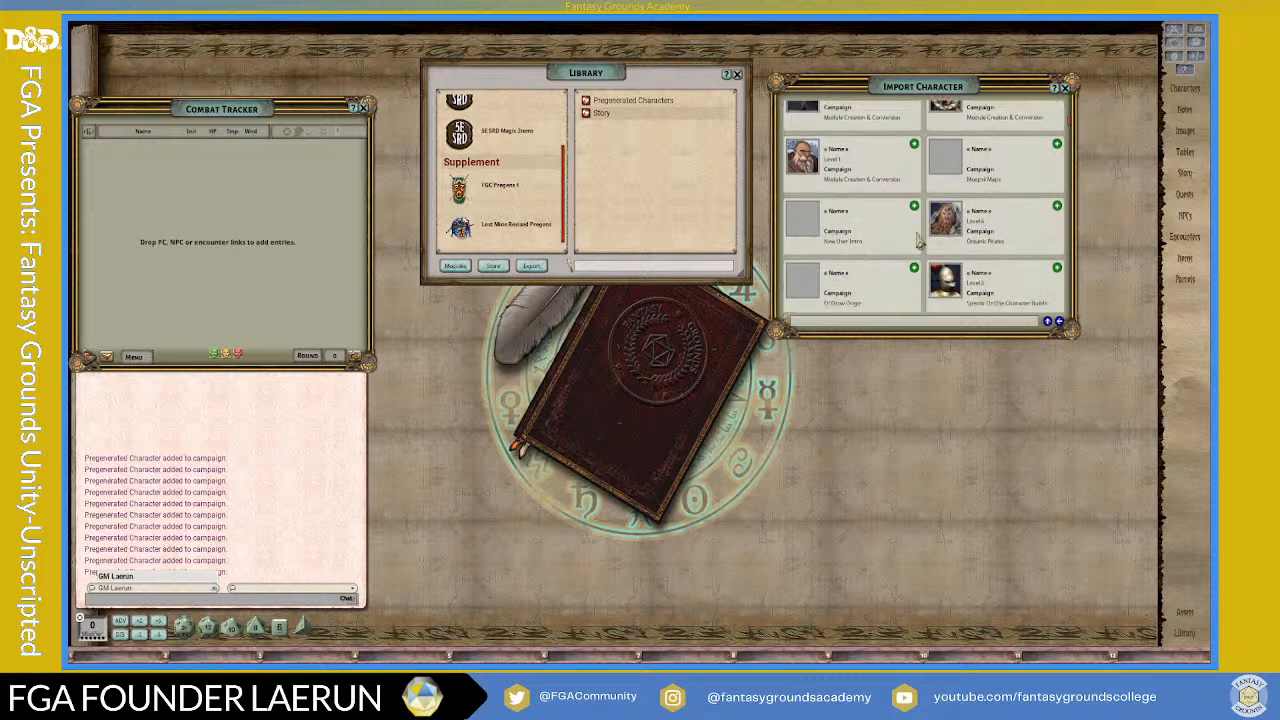
{"action": "scroll", "coordinate": [918, 240], "scroll_direction": "down", "scroll_amount": 3}
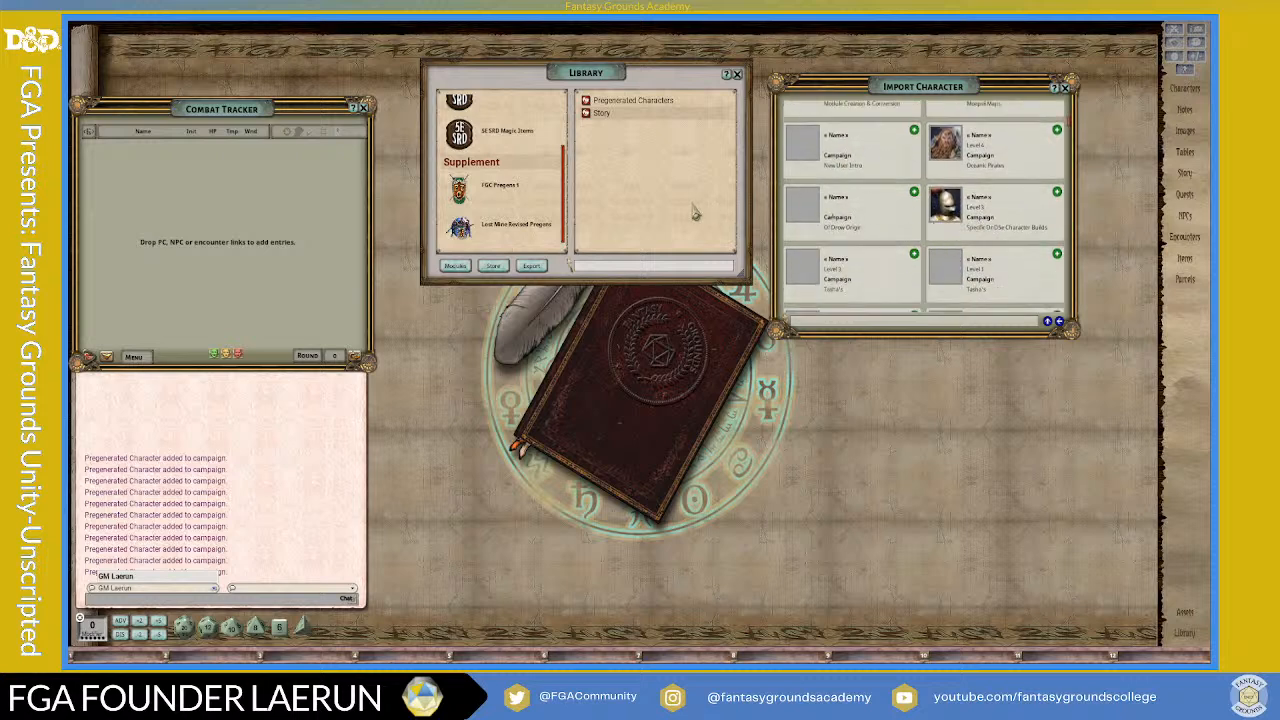
{"action": "scroll", "coordinate": [983, 259], "scroll_direction": "down", "scroll_amount": 3}
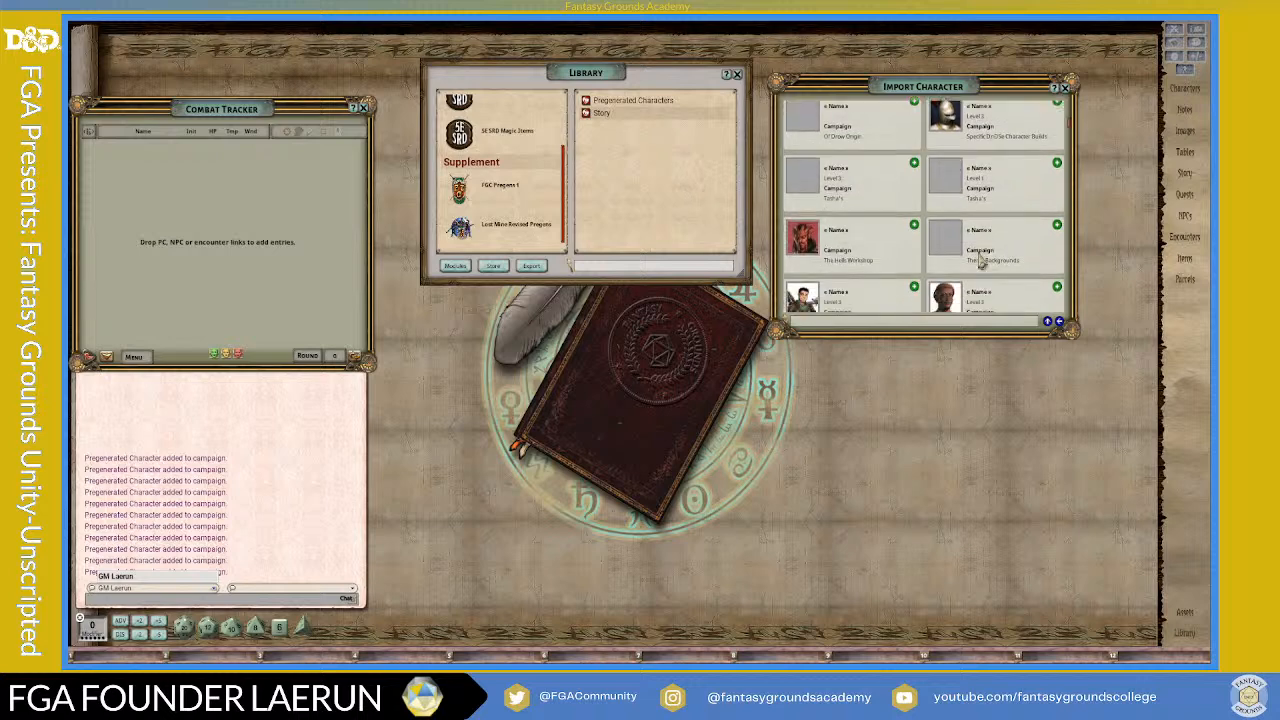
{"action": "scroll", "coordinate": [983, 259], "scroll_direction": "down", "scroll_amount": 4}
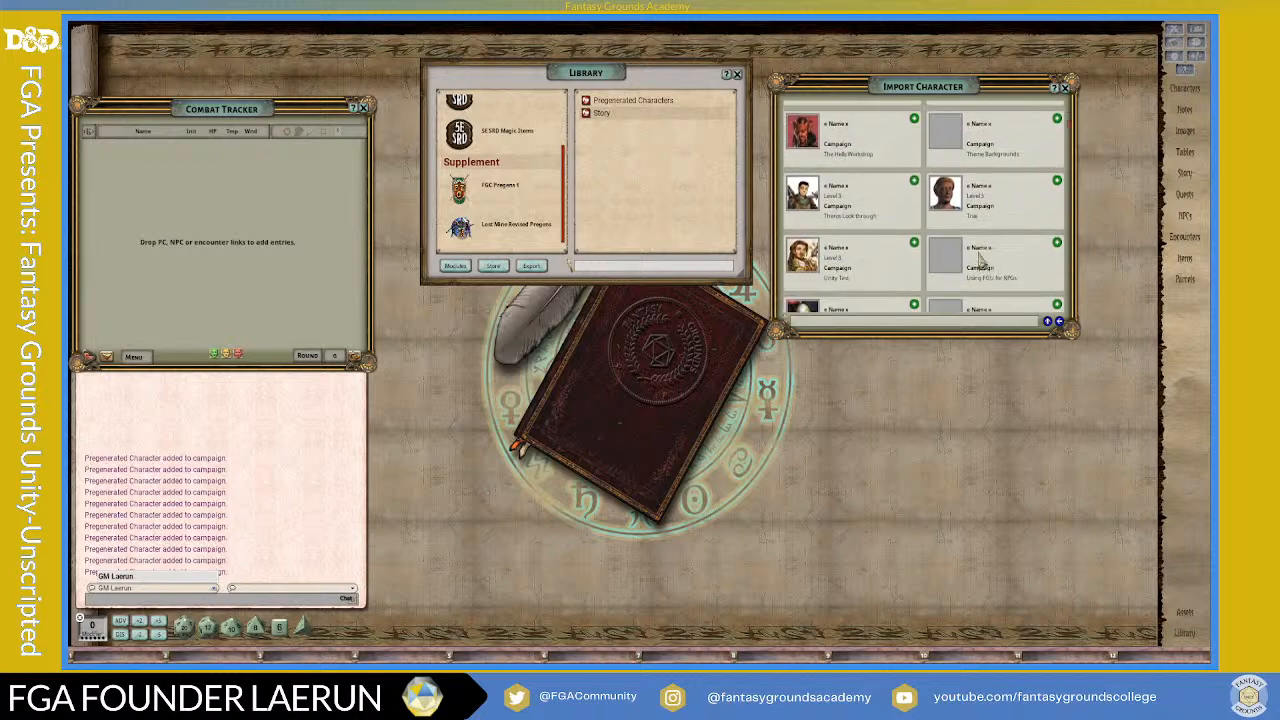
{"action": "scroll", "coordinate": [983, 259], "scroll_direction": "down", "scroll_amount": 5}
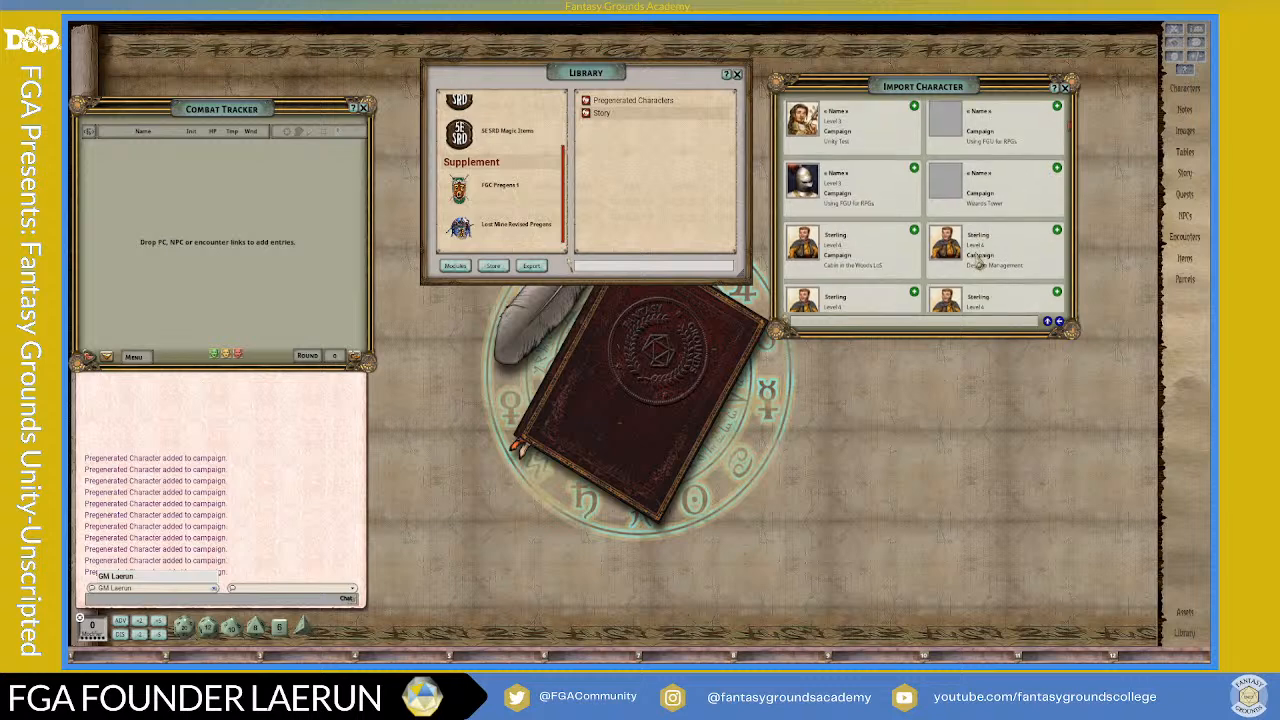
{"action": "scroll", "coordinate": [983, 250], "scroll_direction": "down", "scroll_amount": 2}
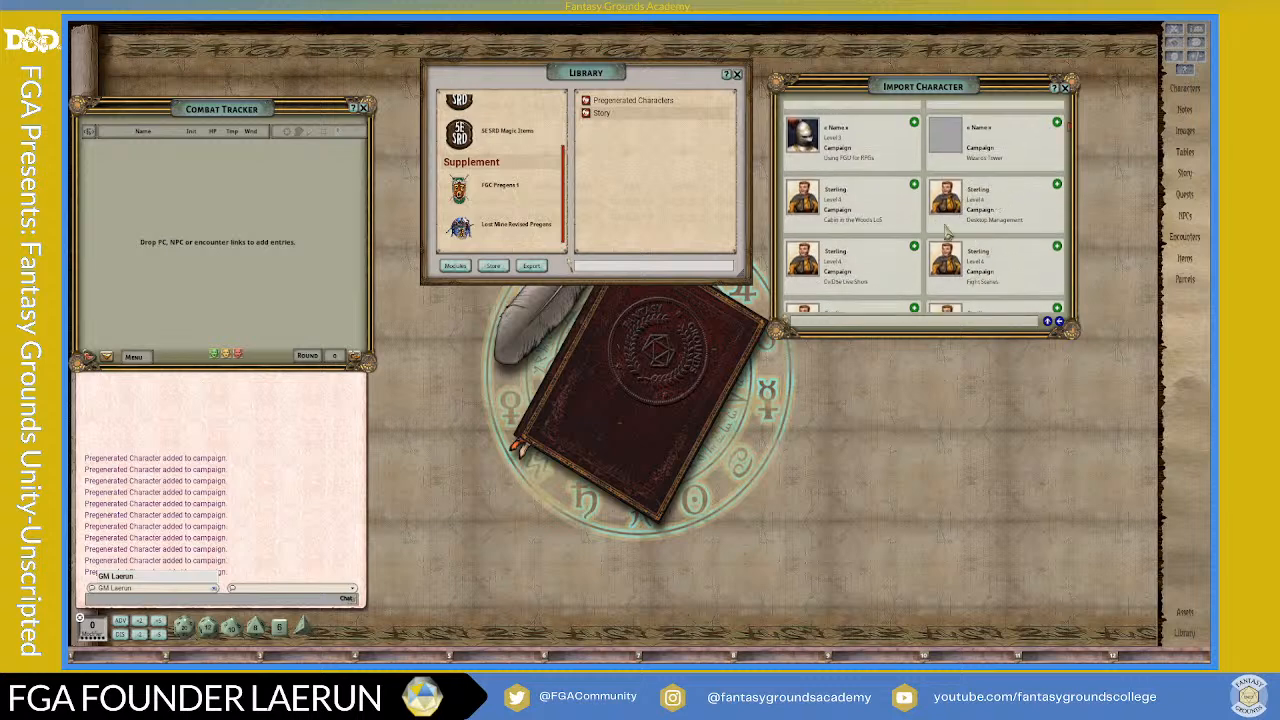
{"action": "scroll", "coordinate": [876, 211], "scroll_direction": "up", "scroll_amount": 2}
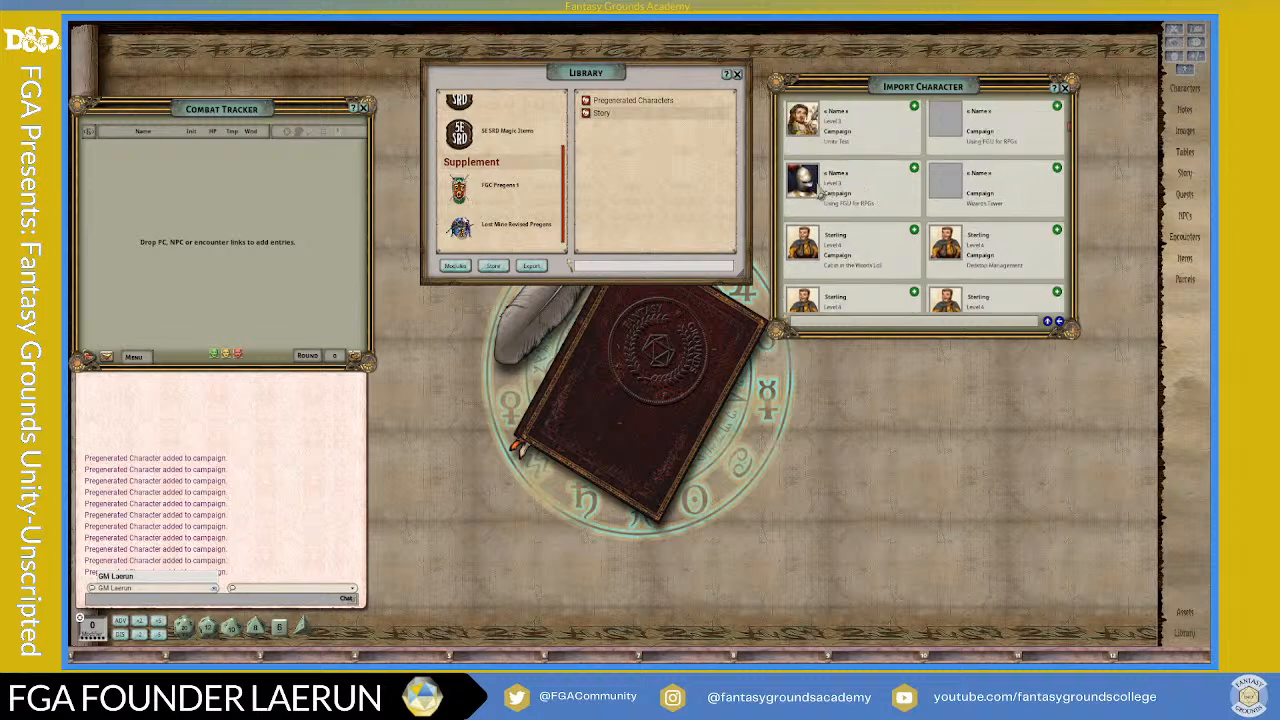
{"action": "scroll", "coordinate": [866, 258], "scroll_direction": "down", "scroll_amount": 7}
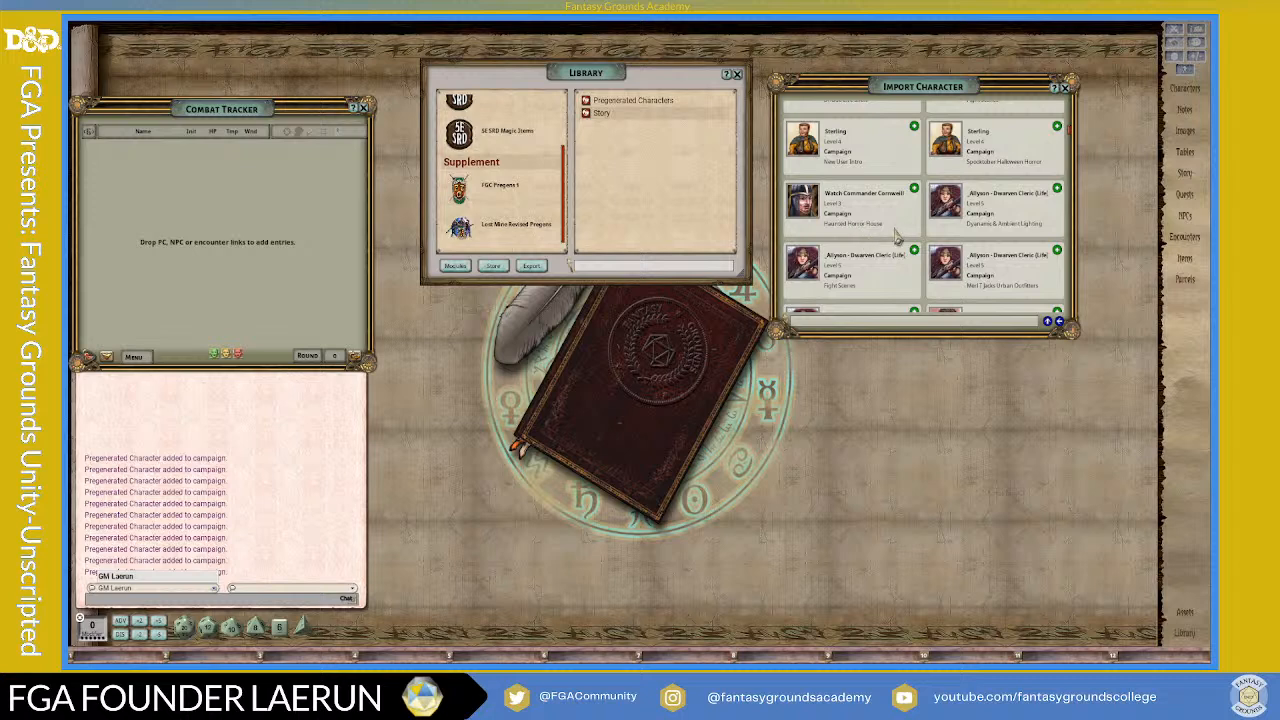
{"action": "scroll", "coordinate": [912, 238], "scroll_direction": "down", "scroll_amount": 7}
{"action": "scroll", "coordinate": [957, 258], "scroll_direction": "down", "scroll_amount": 4}
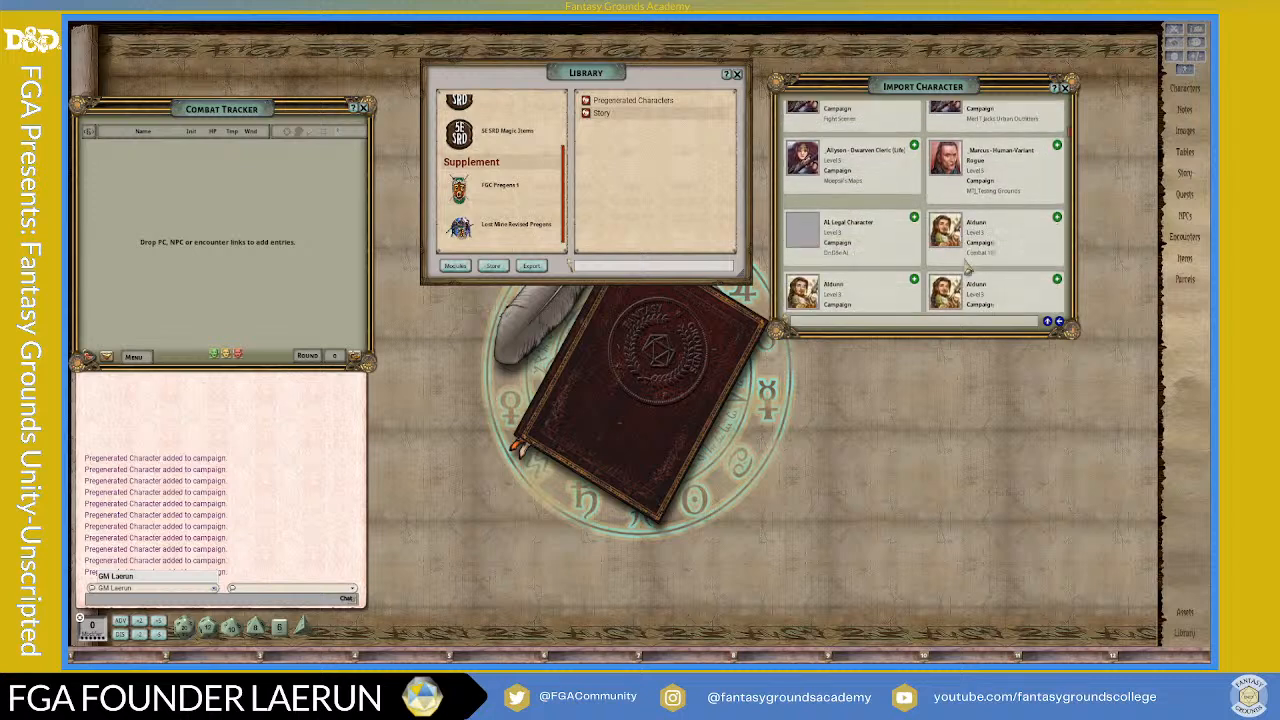
{"action": "scroll", "coordinate": [971, 278], "scroll_direction": "down", "scroll_amount": 7}
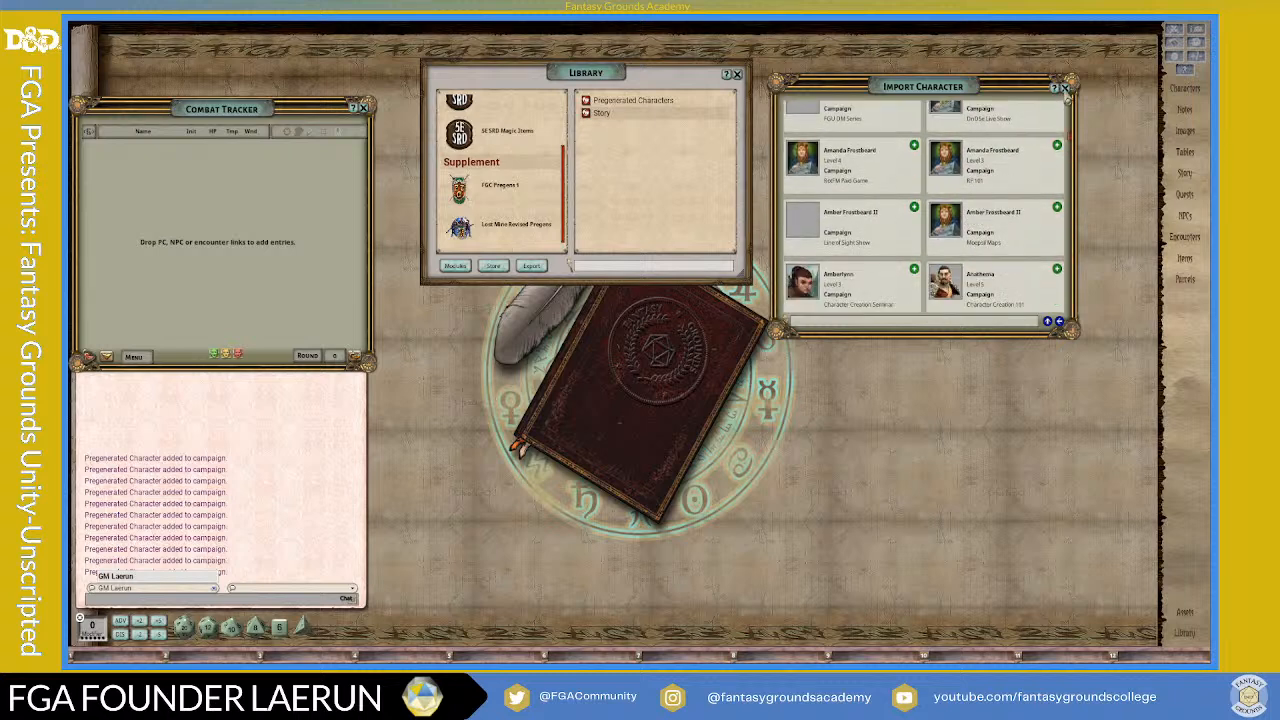
- Close the Import Character and Library windows, then reopen Character Selection
{"action": "left_click", "coordinate": [1066, 90]}
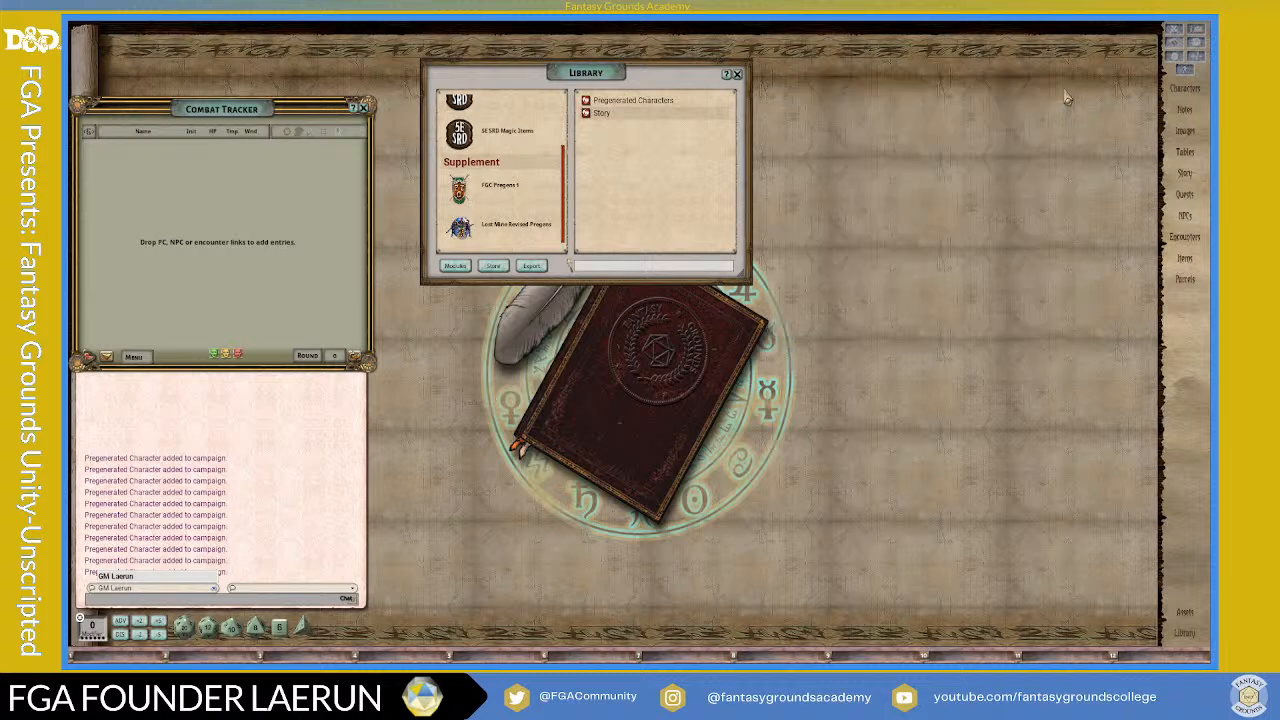
{"action": "left_click", "coordinate": [737, 75]}
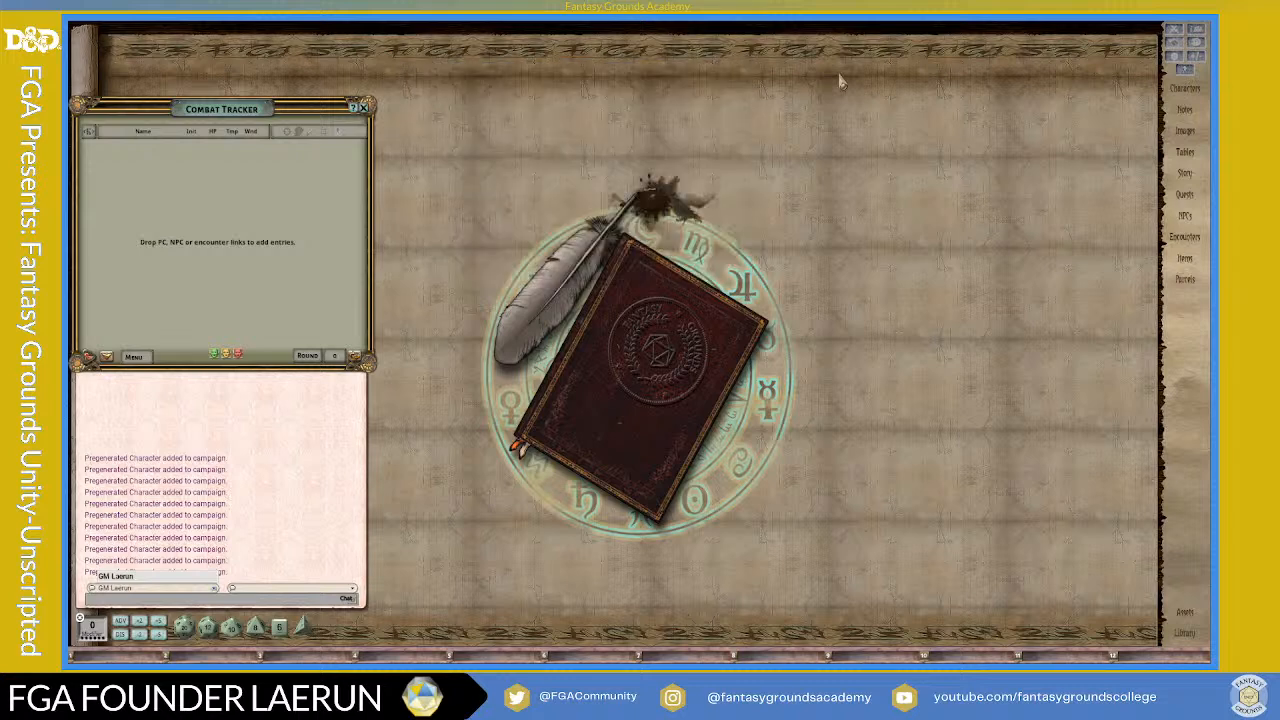
{"action": "left_click", "coordinate": [1182, 89]}
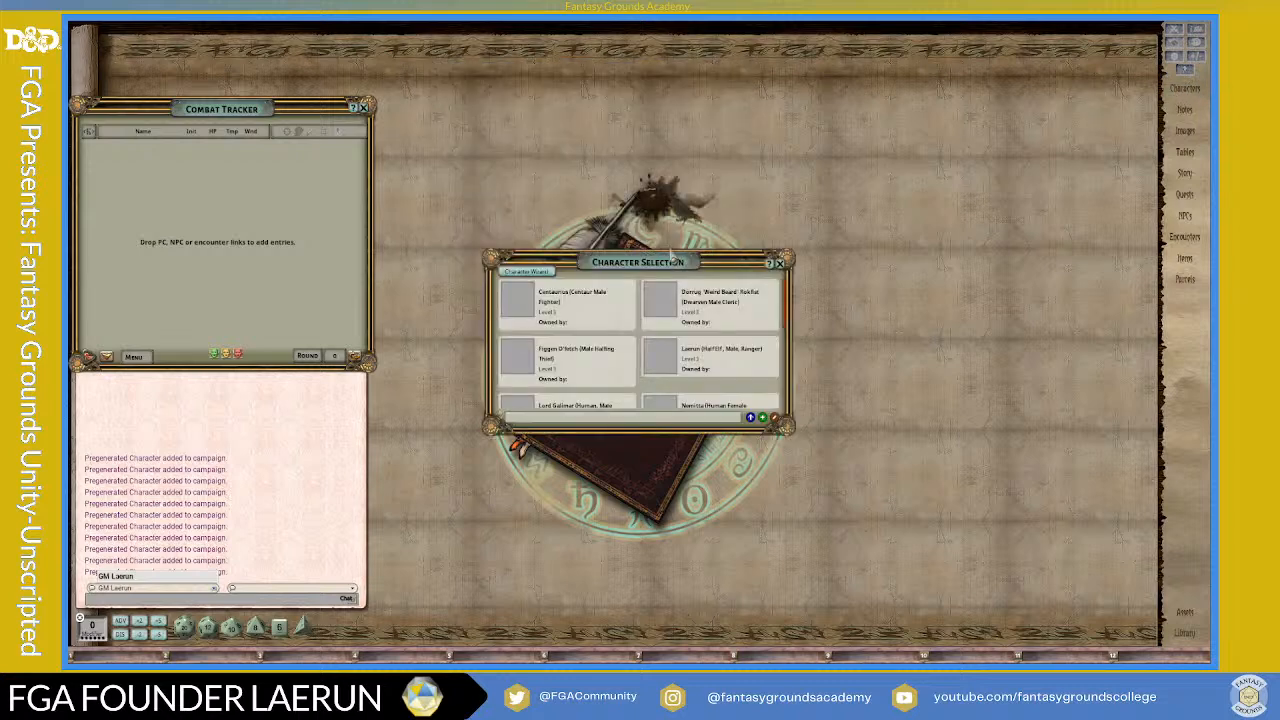
- Move the Character Selection window clear of the centre and lengthen it to show all the pregenerated characters
{"action": "left_click_drag", "start_coordinate": [672, 258], "coordinate": [930, 100]}
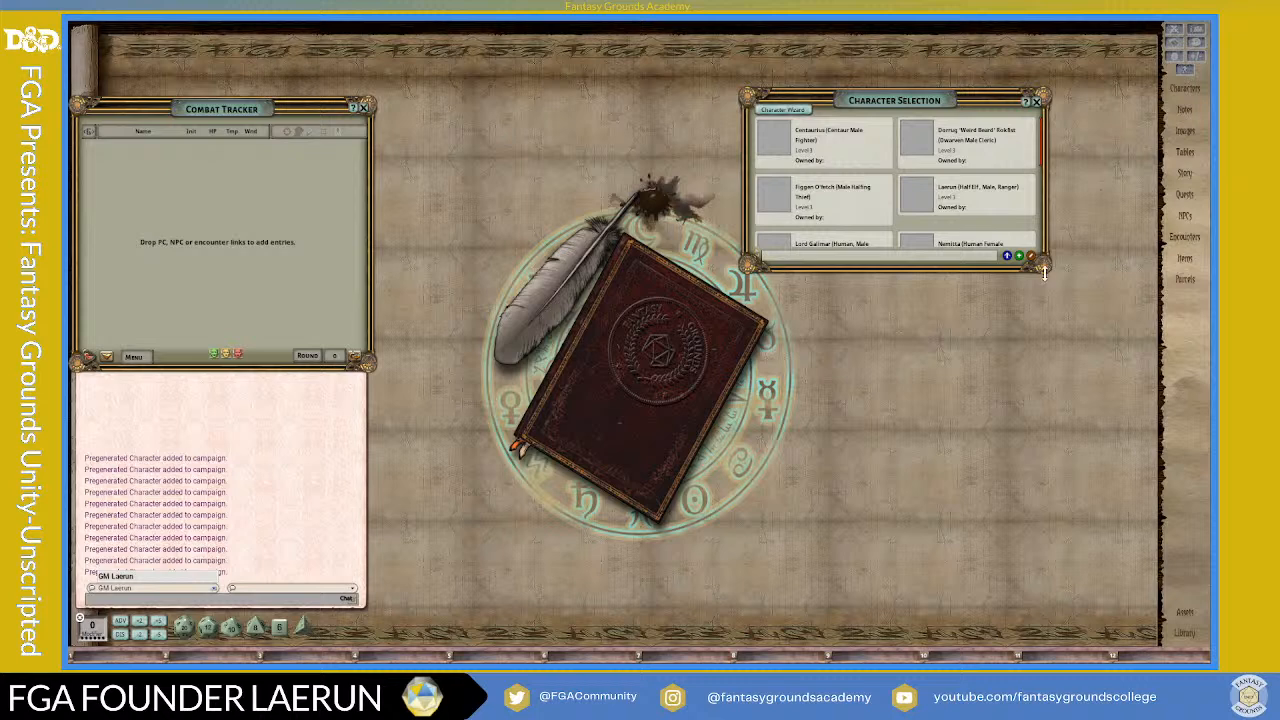
{"action": "left_click_drag", "start_coordinate": [1043, 272], "coordinate": [1045, 498]}
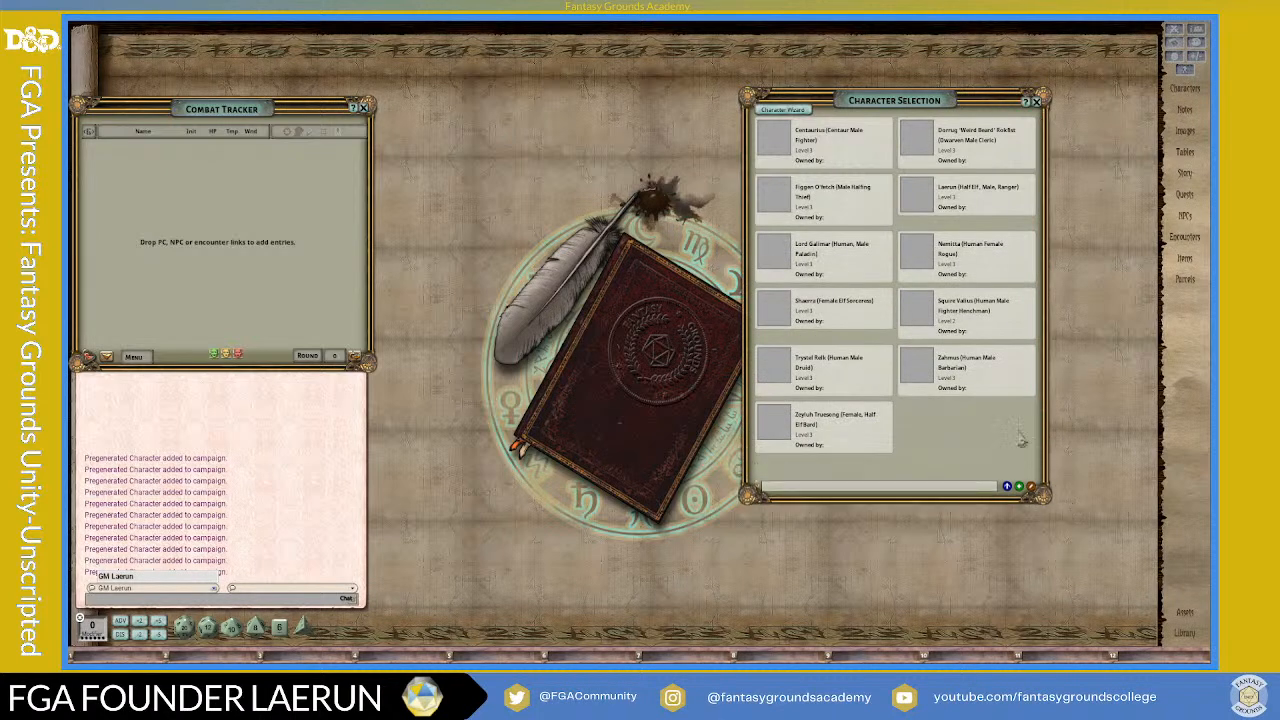
{"action": "left_click_drag", "start_coordinate": [870, 111], "coordinate": [919, 47]}
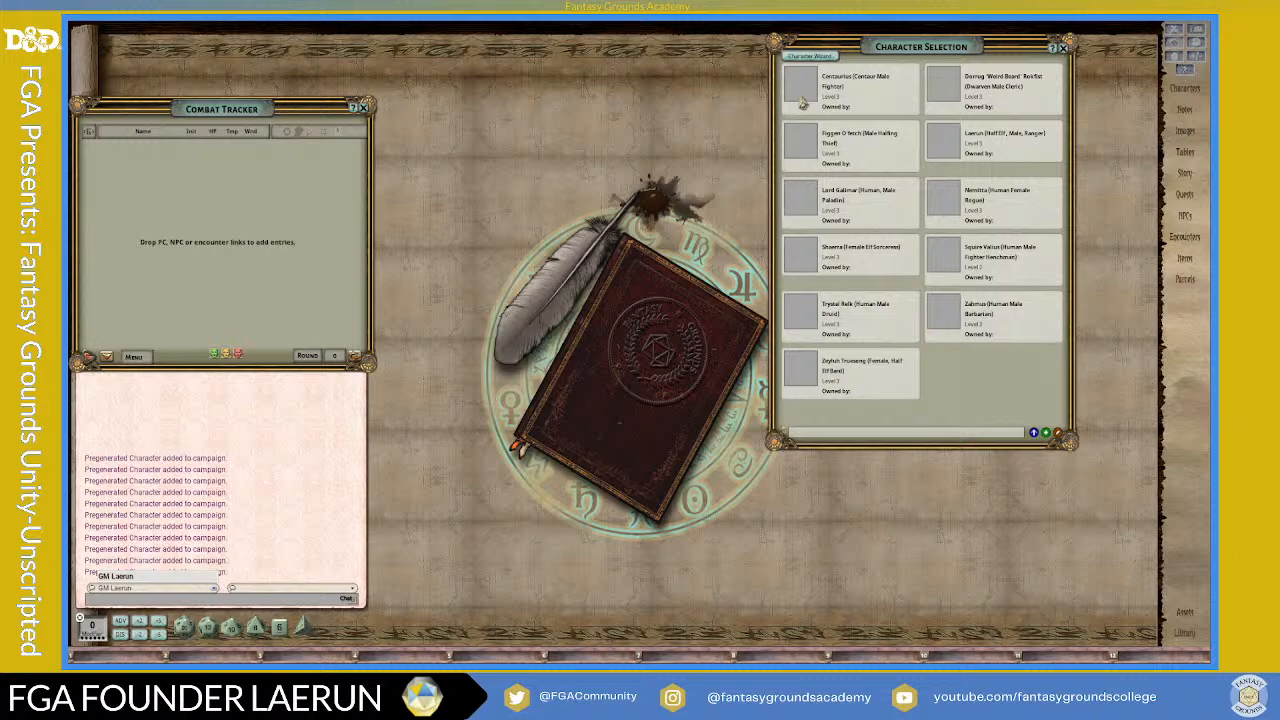
{"action": "left_click_drag", "start_coordinate": [917, 47], "coordinate": [953, 57]}
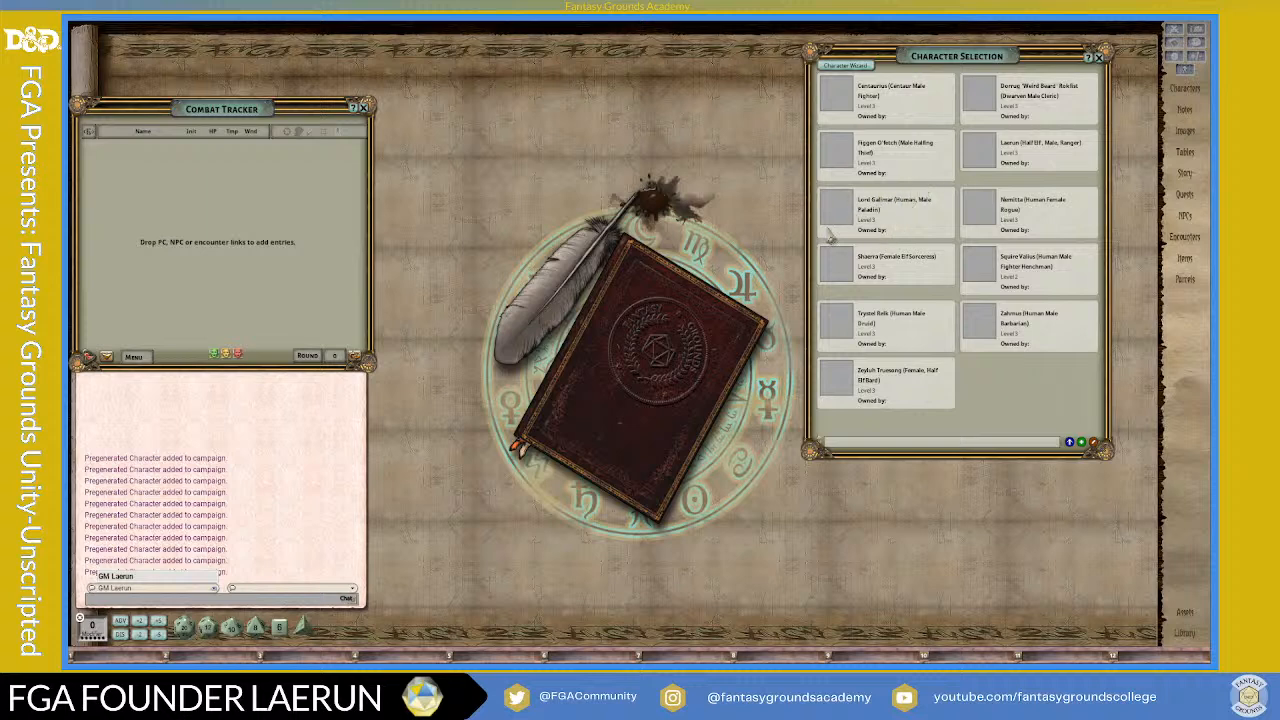
- Open the Centaur Male Fighter's character sheet, place it beside the Combat Tracker and lengthen it
{"action": "left_click", "coordinate": [843, 95]}
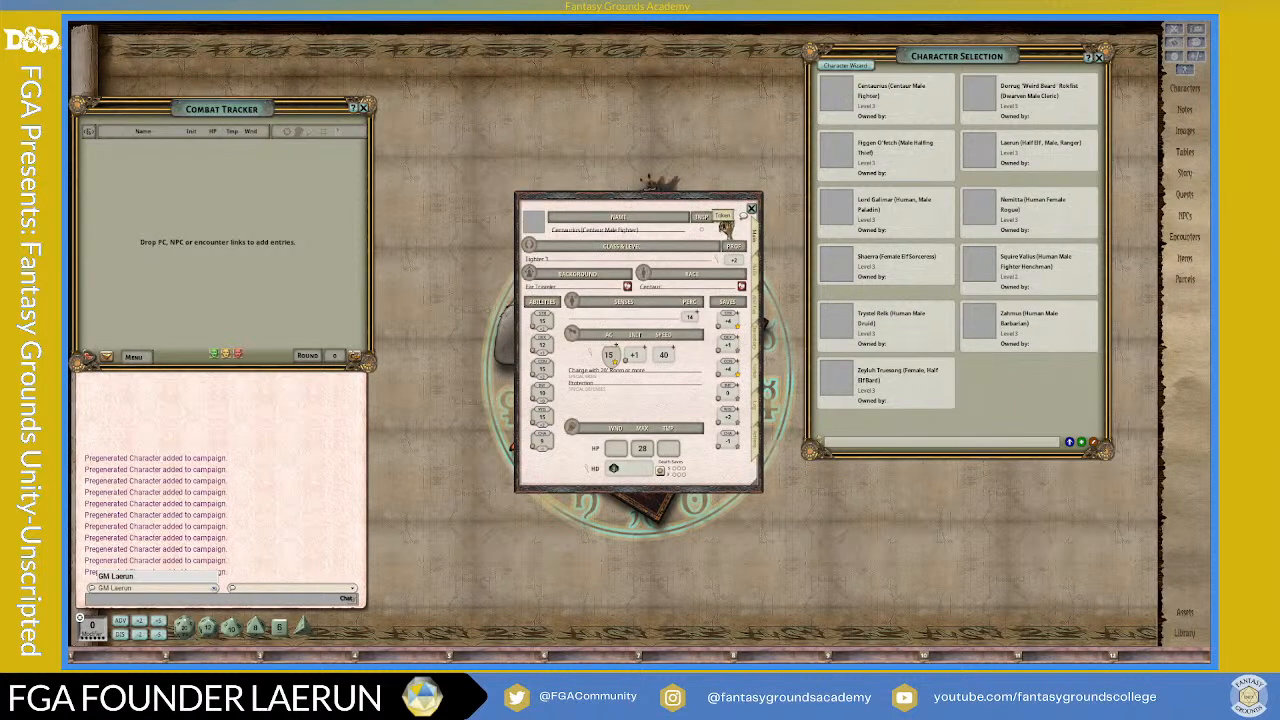
{"action": "left_click_drag", "start_coordinate": [615, 188], "coordinate": [486, 87]}
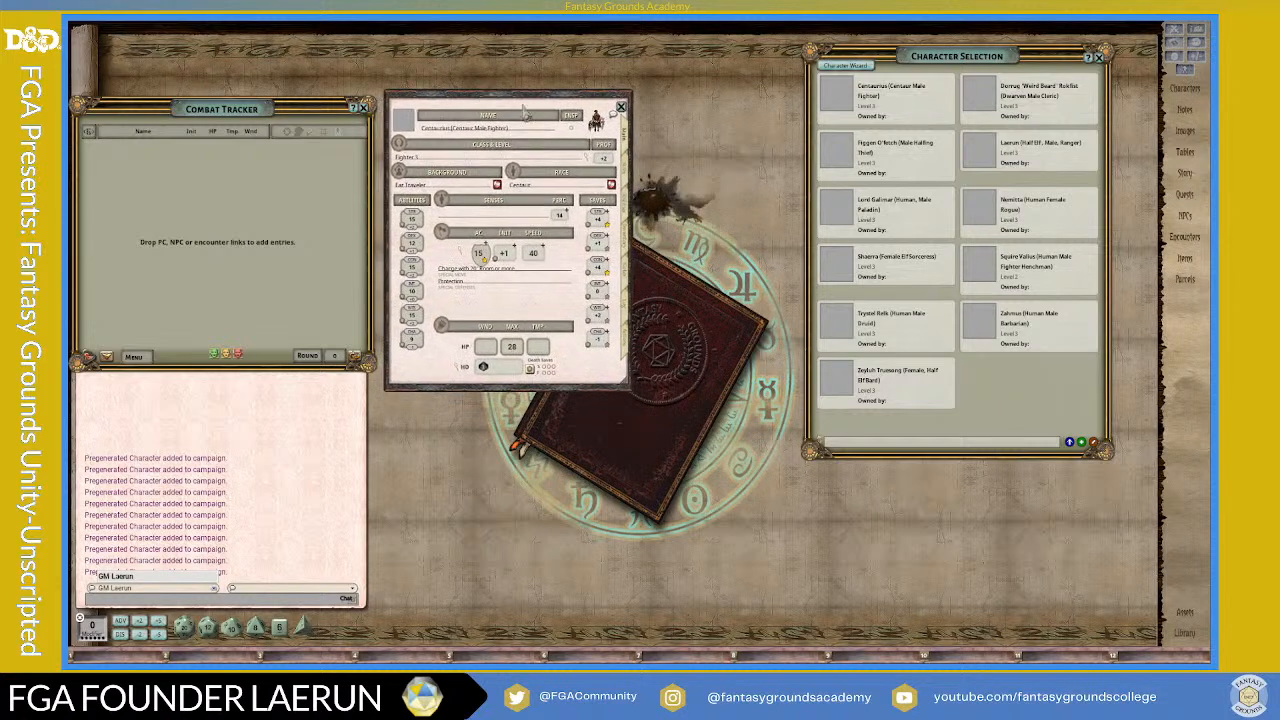
{"action": "left_click_drag", "start_coordinate": [547, 390], "coordinate": [547, 600]}
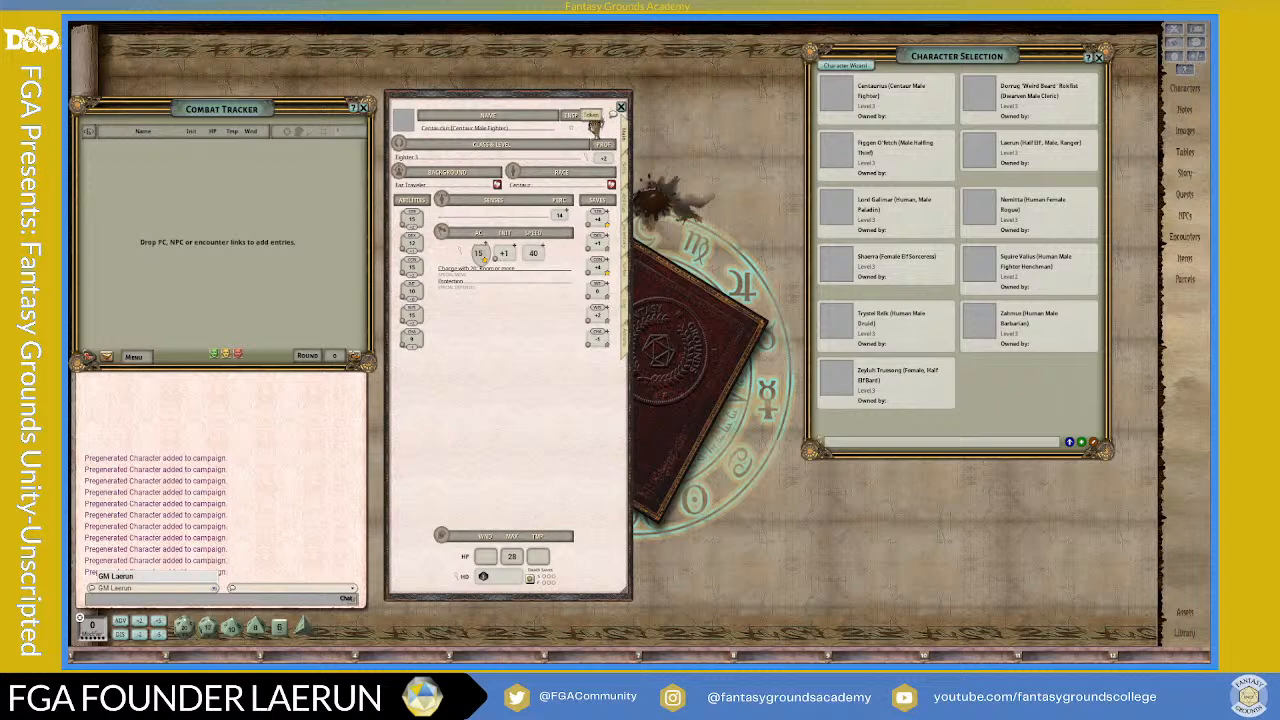
- Open portrait selection for the Centaur Male Fighter, enlarge it beside the sheet and open the FG Fantasy portrait folder
{"action": "left_click", "coordinate": [402, 117]}
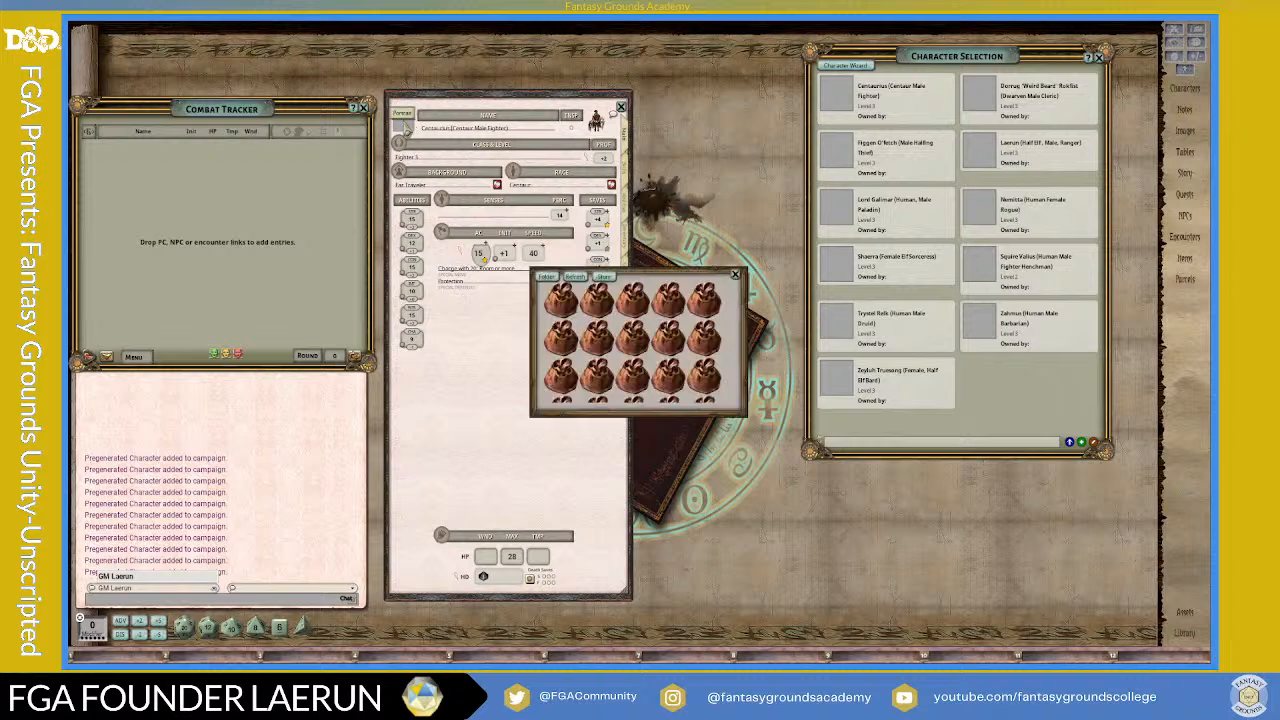
{"action": "left_click_drag", "start_coordinate": [615, 264], "coordinate": [705, 106]}
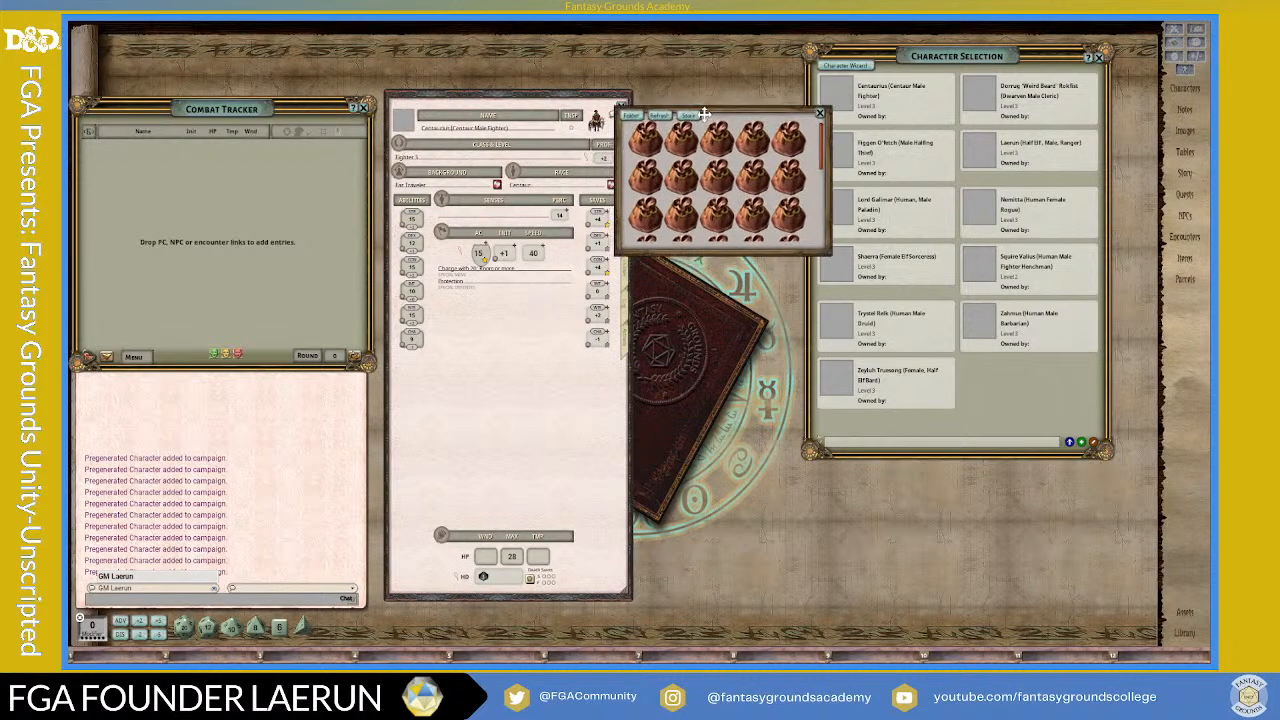
{"action": "left_click_drag", "start_coordinate": [823, 256], "coordinate": [823, 405]}
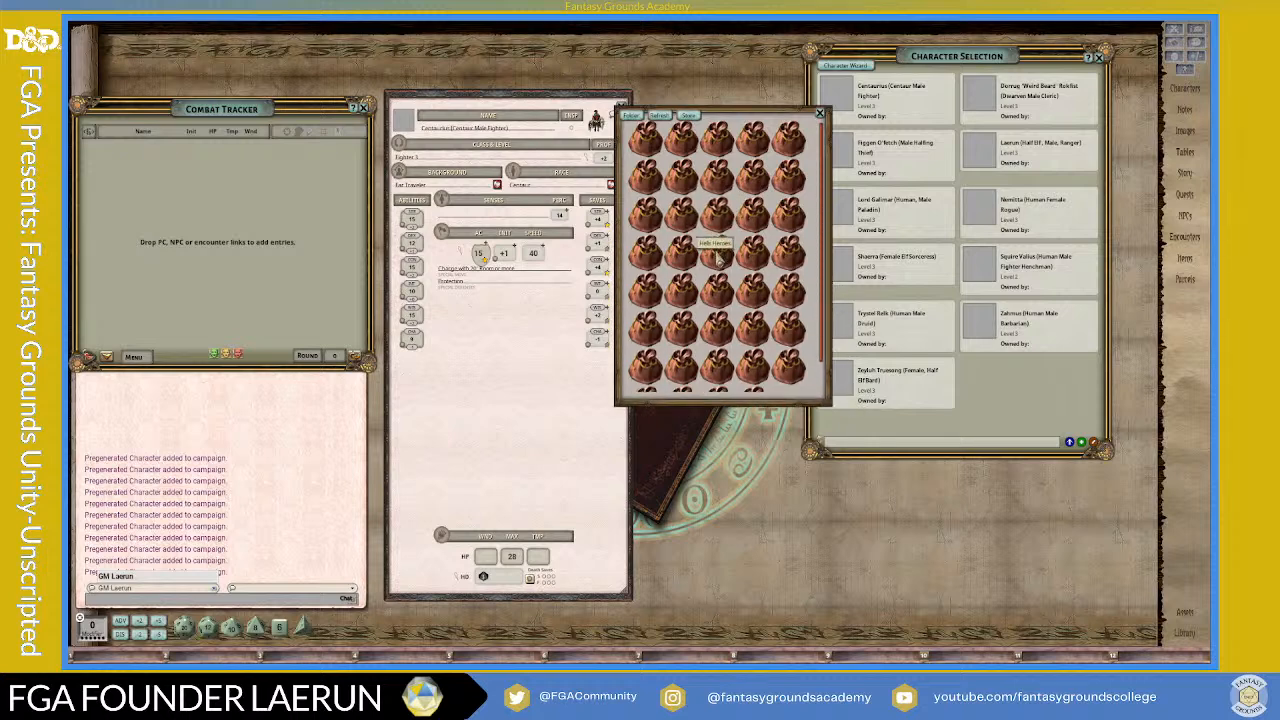
{"action": "scroll", "coordinate": [676, 256], "scroll_direction": "down", "scroll_amount": 3}
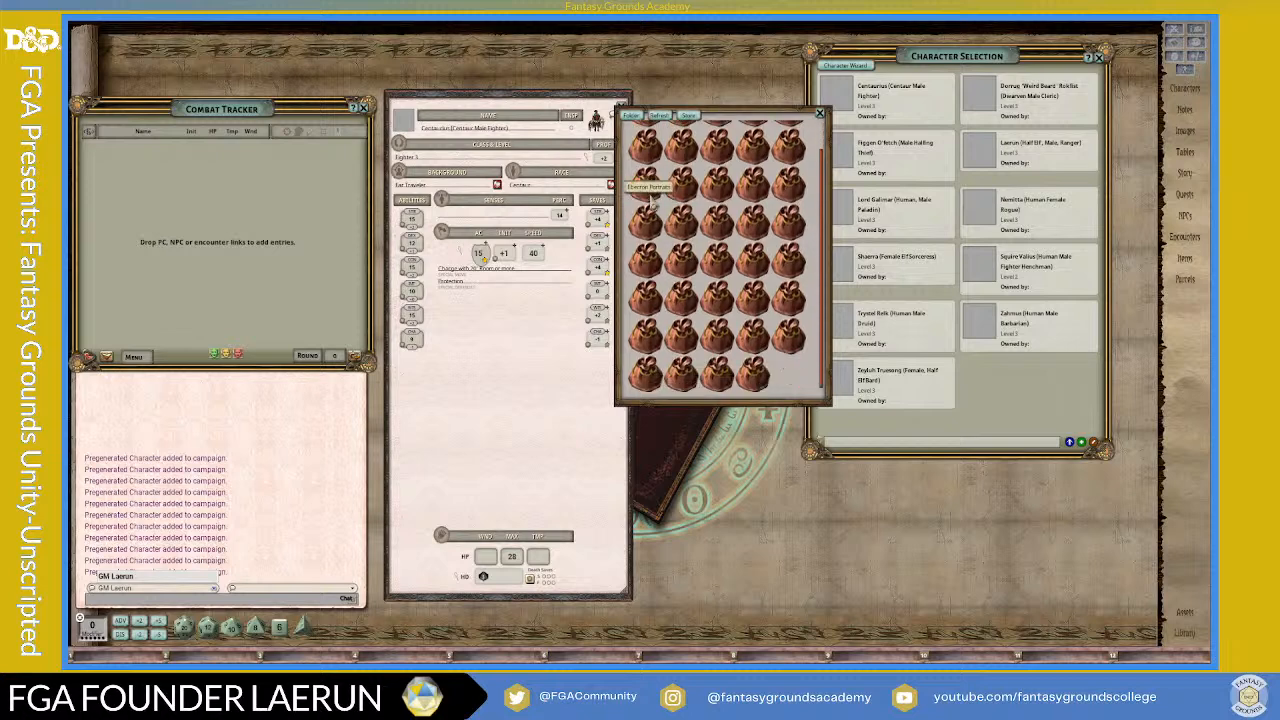
{"action": "scroll", "coordinate": [705, 175], "scroll_direction": "up", "scroll_amount": 1}
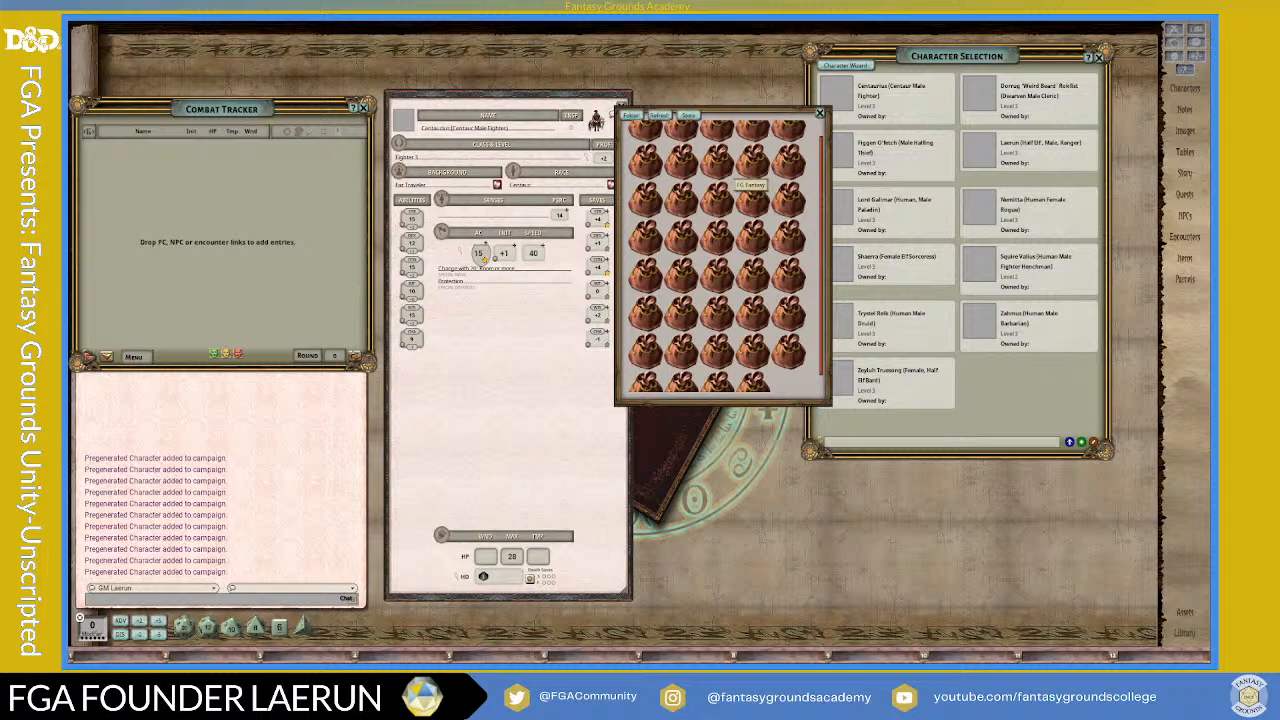
{"action": "left_click", "coordinate": [753, 201]}
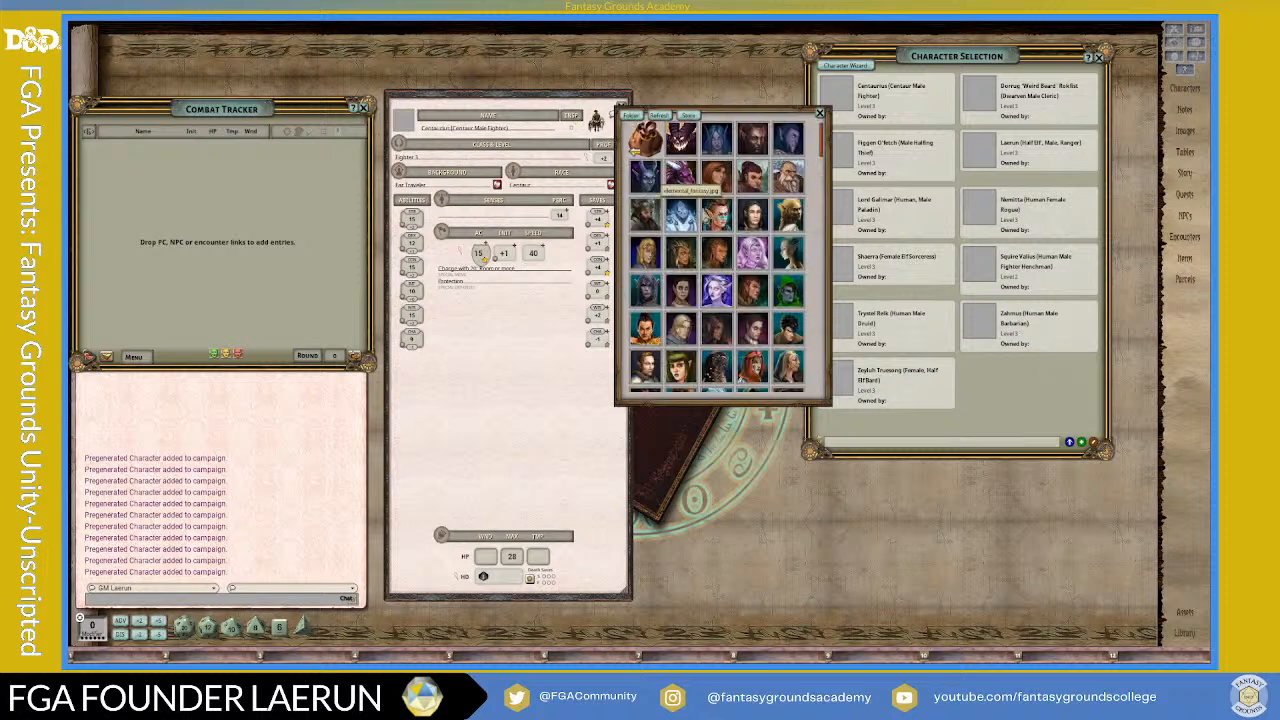
- Browse the fantasy portraits and assign the human male with dreads as the Centaur Male Fighter's portrait
{"action": "scroll", "coordinate": [611, 162], "scroll_direction": "down", "scroll_amount": 1}
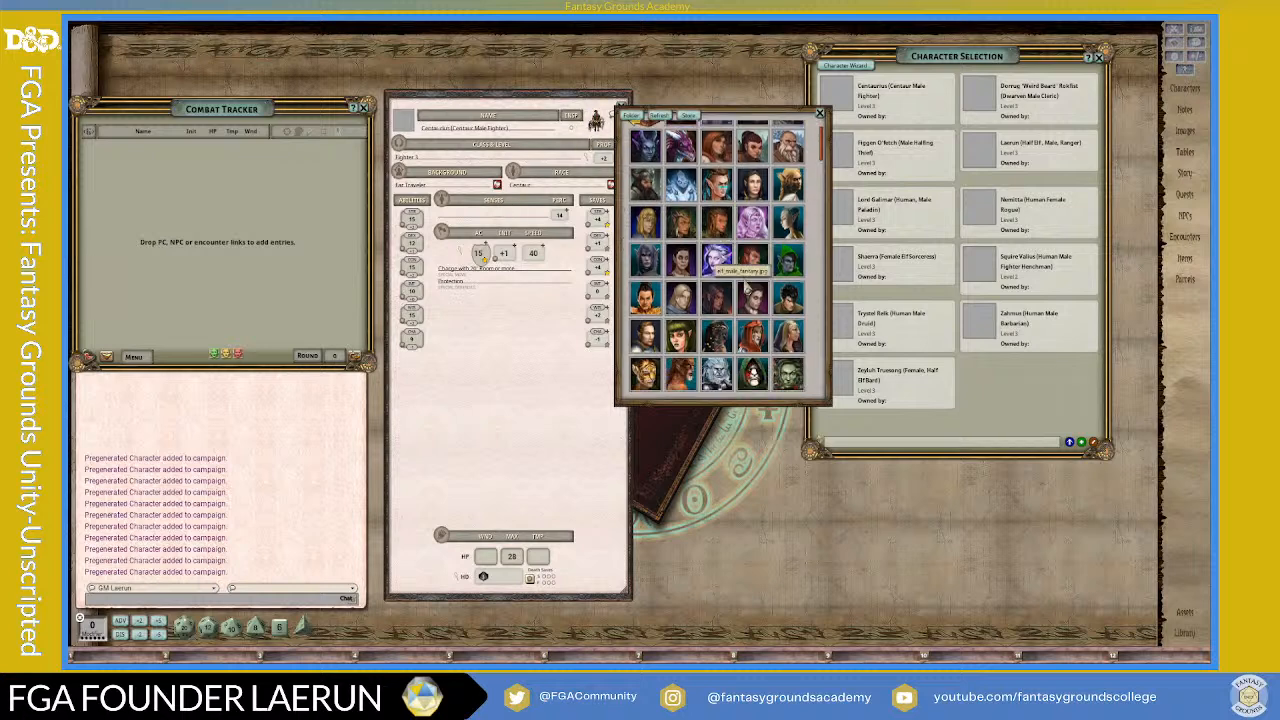
{"action": "scroll", "coordinate": [611, 162], "scroll_direction": "down", "scroll_amount": 1}
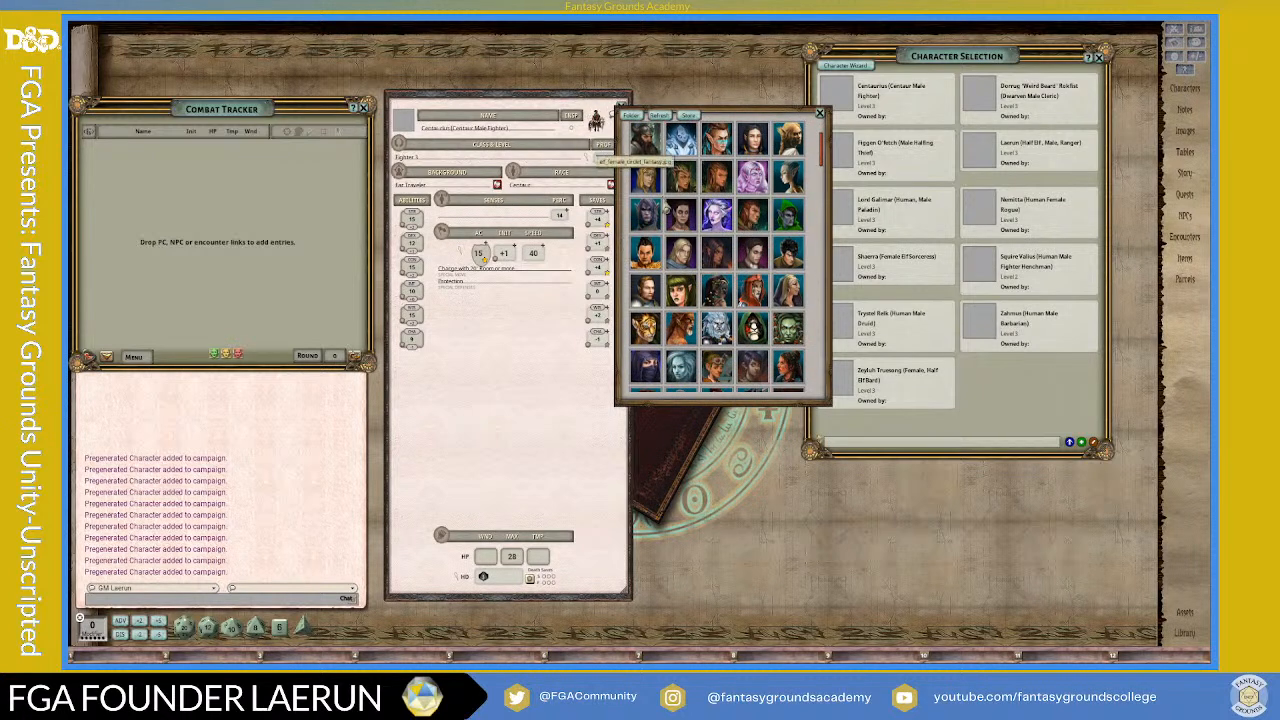
{"action": "scroll", "coordinate": [720, 260], "scroll_direction": "down", "scroll_amount": 7}
{"action": "scroll", "coordinate": [795, 305], "scroll_direction": "down", "scroll_amount": 1}
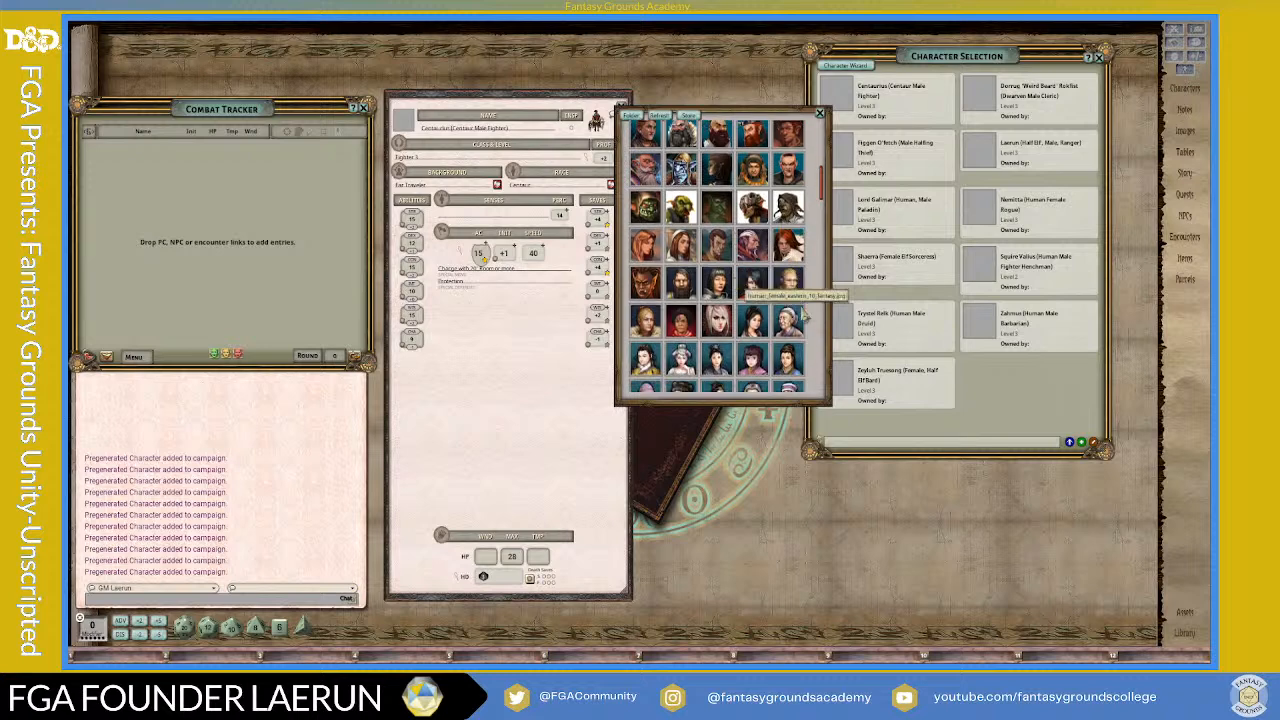
{"action": "scroll", "coordinate": [803, 315], "scroll_direction": "down", "scroll_amount": 1}
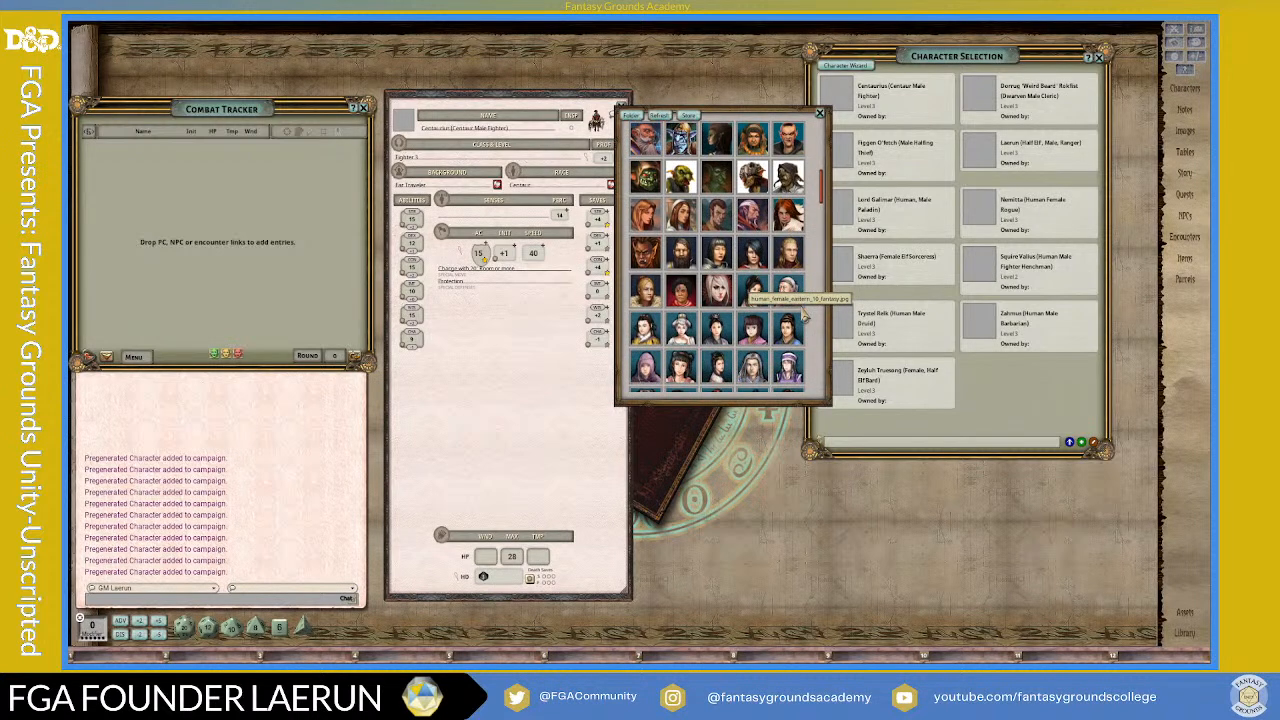
{"action": "scroll", "coordinate": [803, 315], "scroll_direction": "down", "scroll_amount": 6}
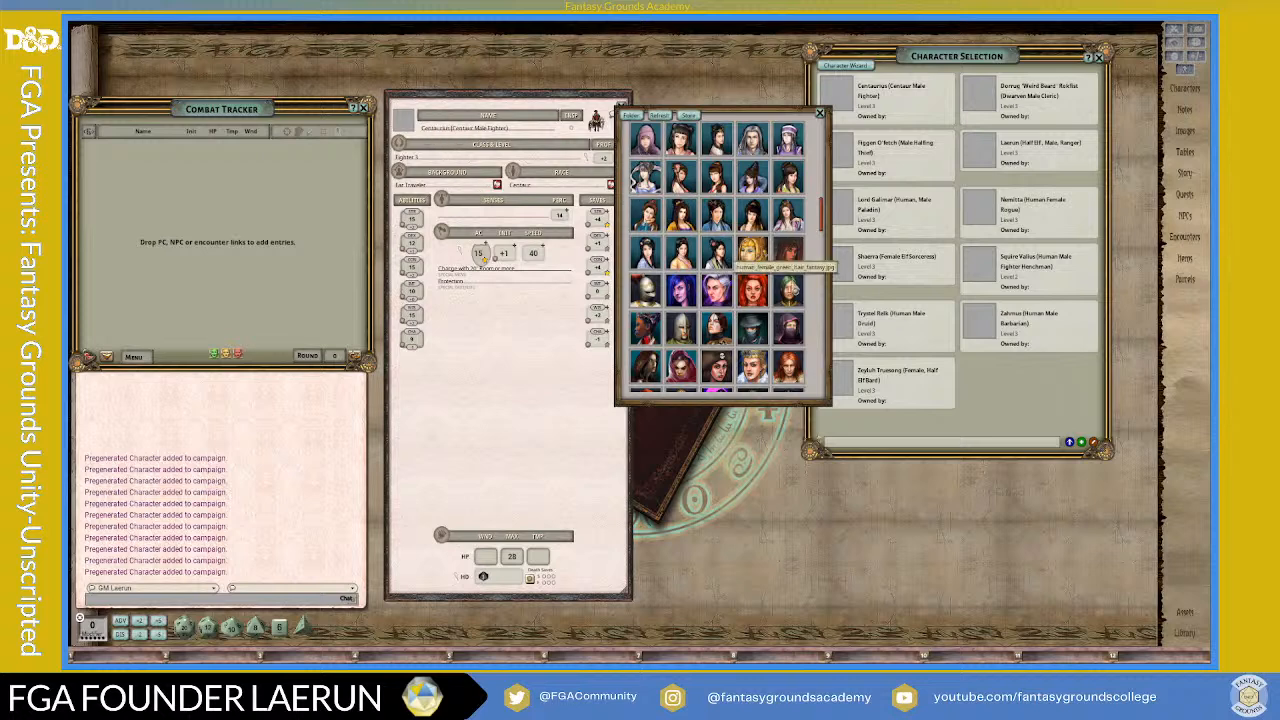
{"action": "scroll", "coordinate": [787, 258], "scroll_direction": "down", "scroll_amount": 2}
{"action": "scroll", "coordinate": [801, 345], "scroll_direction": "down", "scroll_amount": 1}
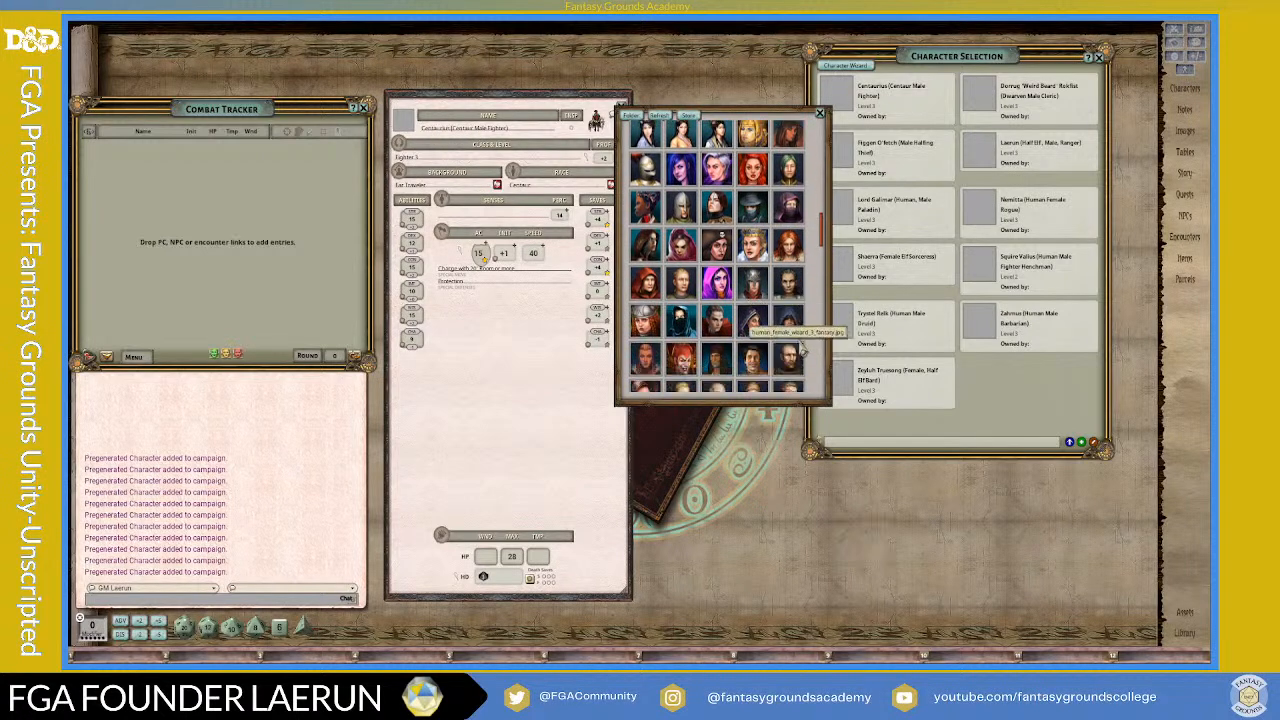
{"action": "scroll", "coordinate": [801, 346], "scroll_direction": "down", "scroll_amount": 4}
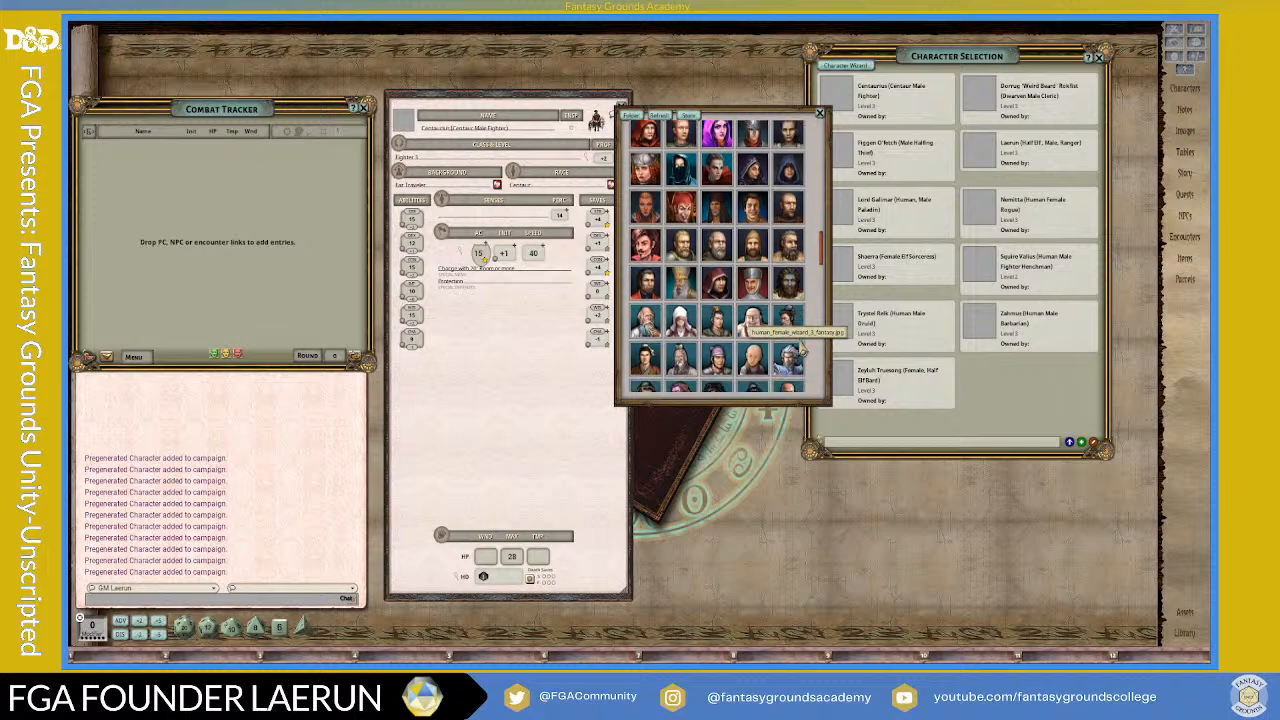
{"action": "scroll", "coordinate": [801, 346], "scroll_direction": "down", "scroll_amount": 1}
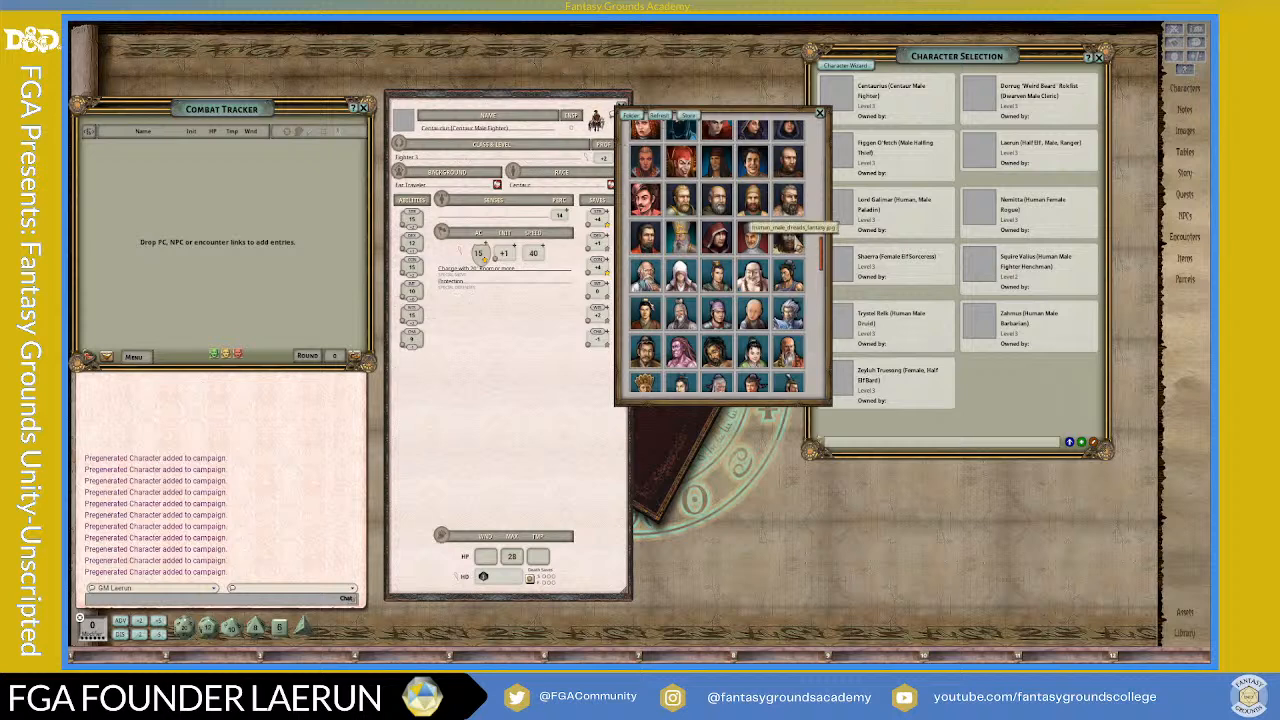
{"action": "left_click", "coordinate": [752, 236]}
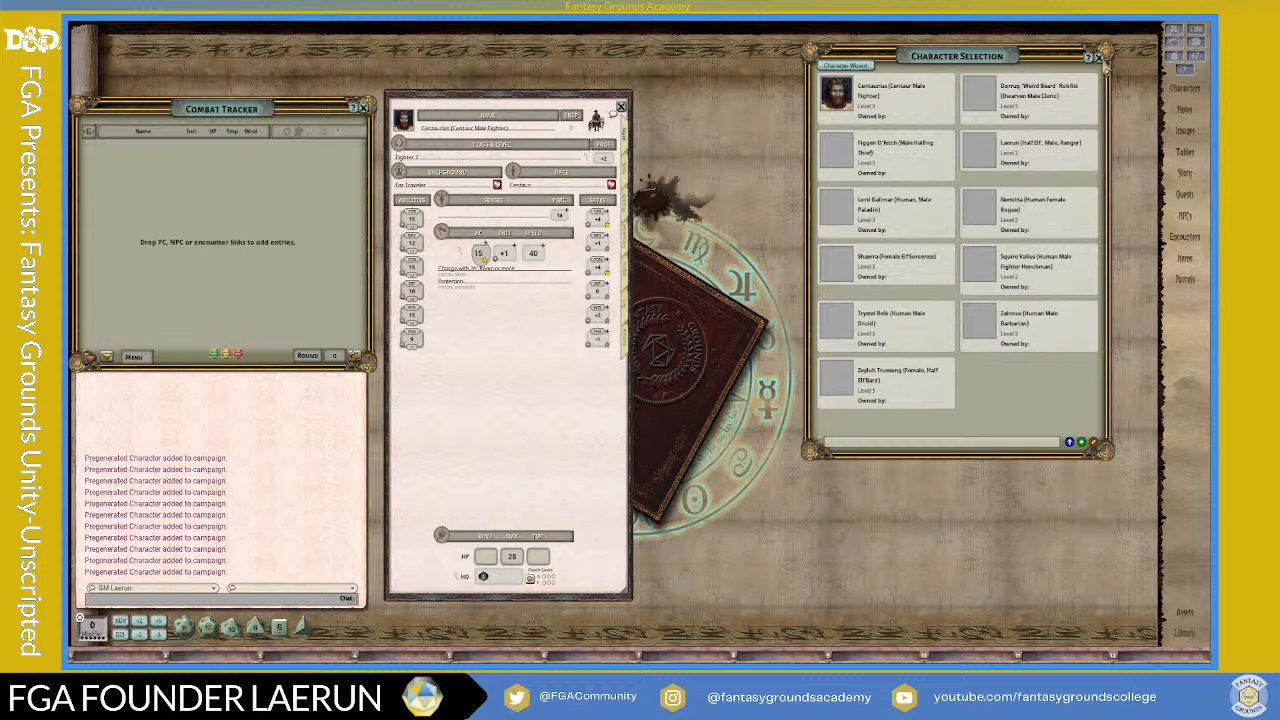
- Close Character Selection and look through the Centaur Male Fighter's sheet pages, ending on the skills list
{"action": "left_click", "coordinate": [1099, 58]}
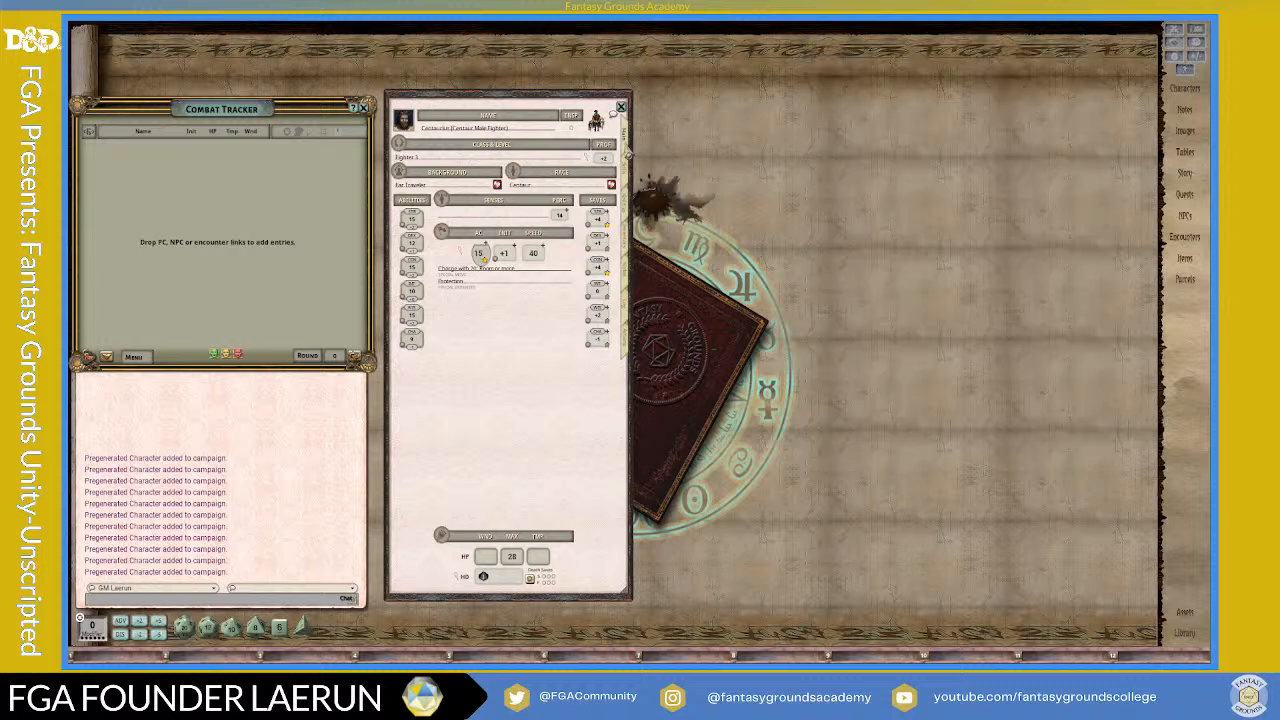
{"action": "left_click", "coordinate": [627, 345]}
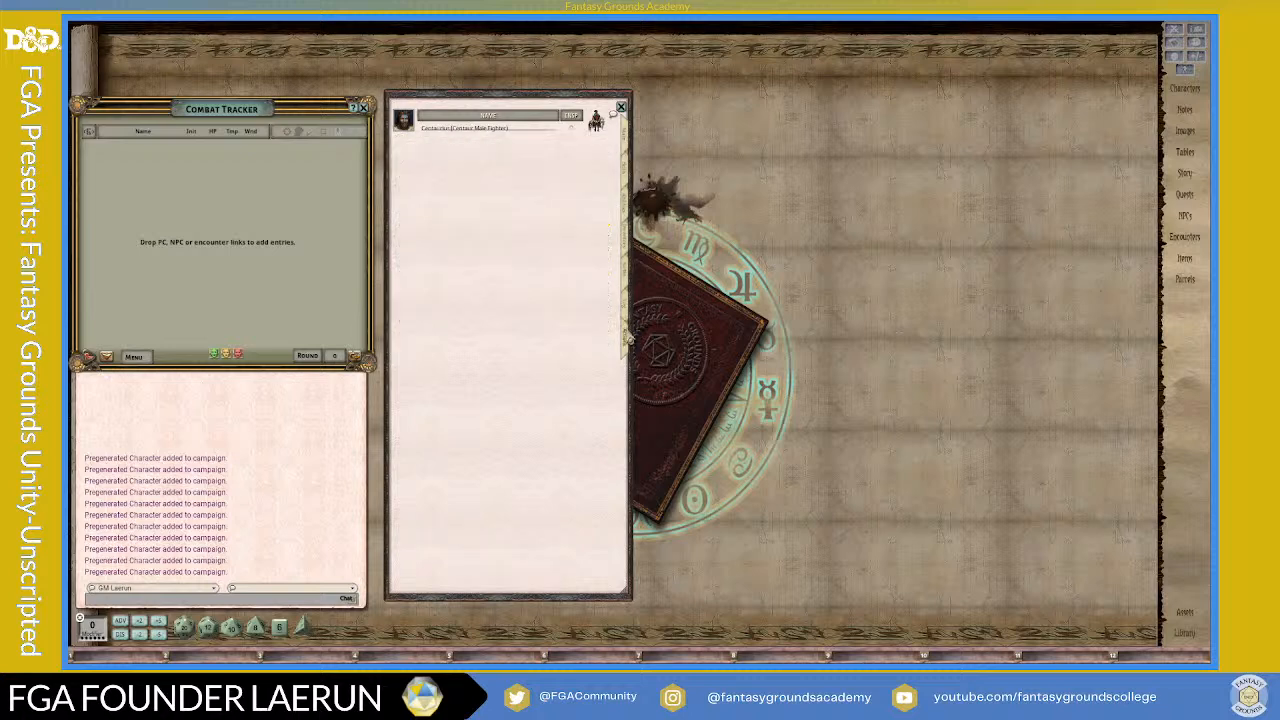
{"action": "left_click", "coordinate": [626, 318]}
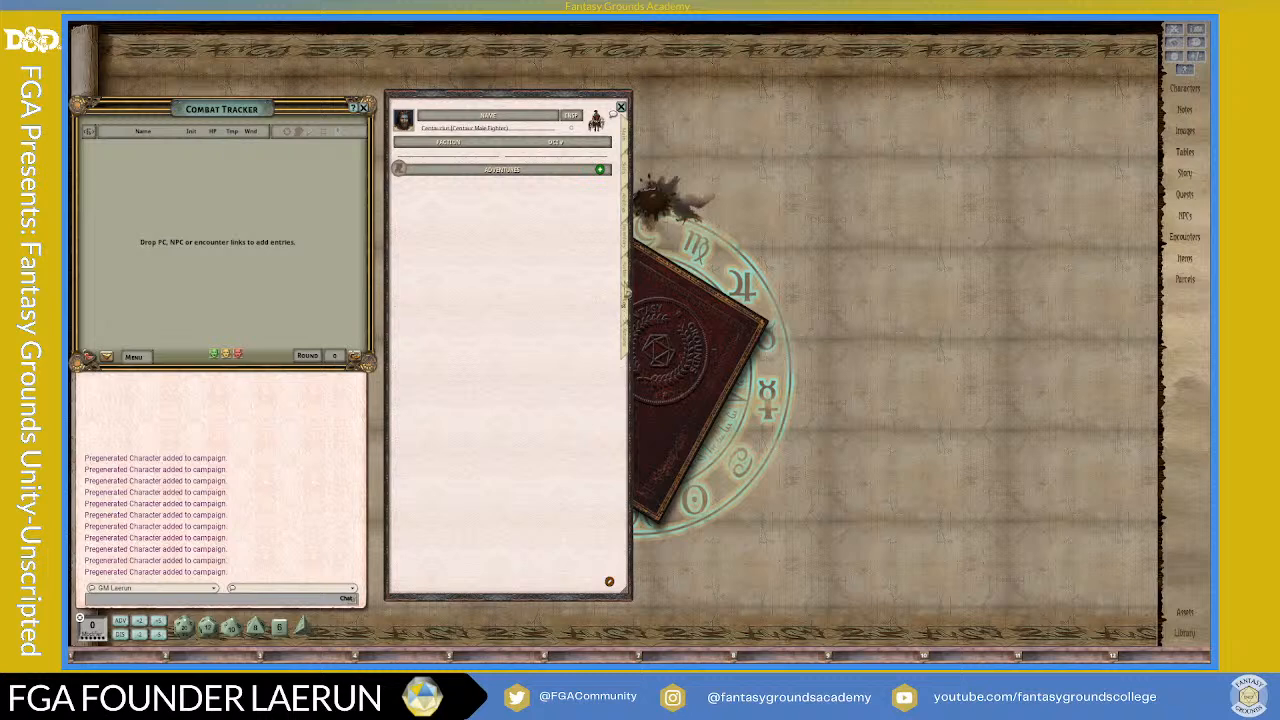
{"action": "left_click", "coordinate": [629, 246]}
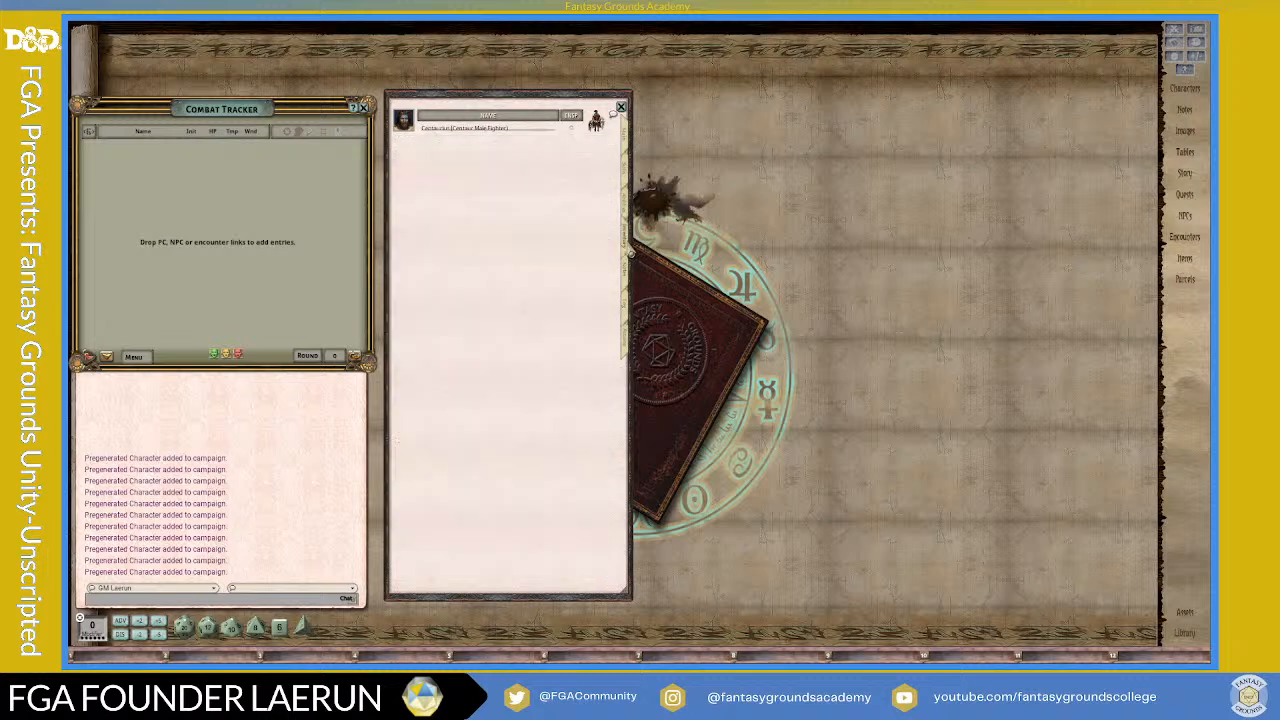
{"action": "left_click", "coordinate": [627, 187]}
{"action": "left_click", "coordinate": [626, 149]}
{"action": "mouse_move", "coordinate": [627, 187]}
{"action": "left_mouse_down"}
{"action": "mouse_move", "coordinate": [637, 149]}
{"action": "mouse_move", "coordinate": [615, 197]}
{"action": "mouse_move", "coordinate": [625, 170]}
{"action": "left_mouse_up"}
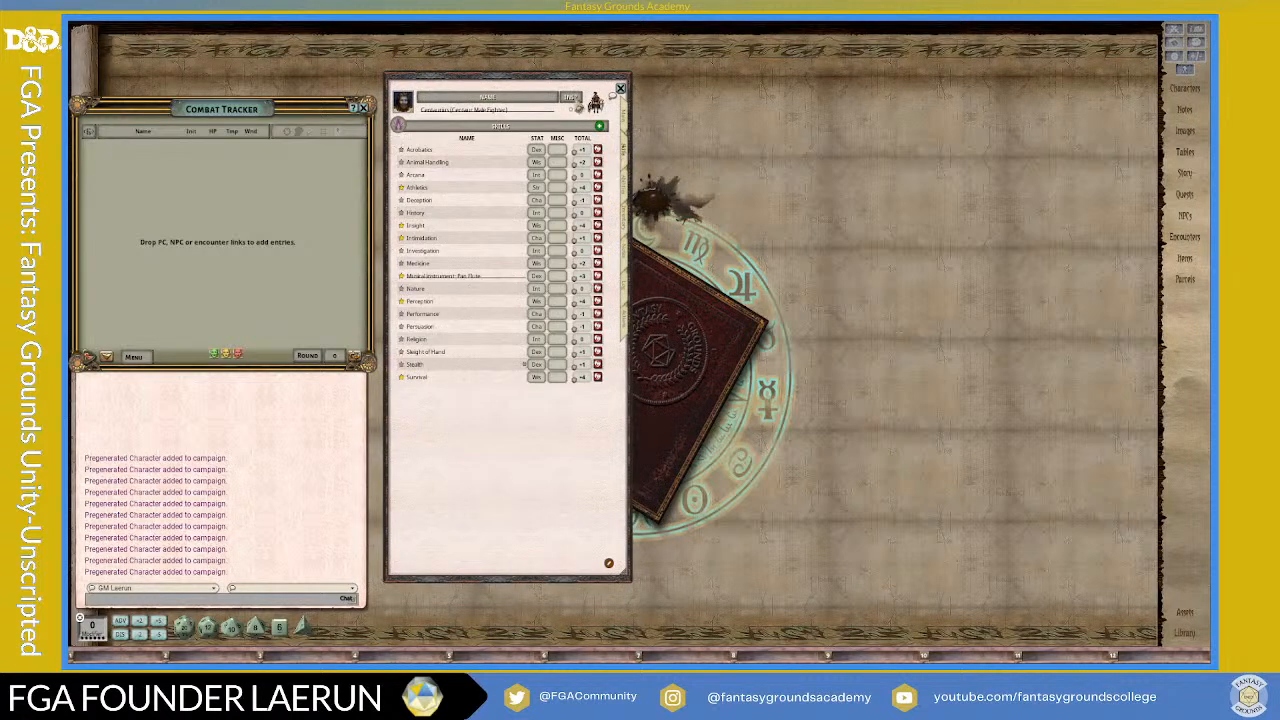
{"action": "left_click_drag", "start_coordinate": [570, 80], "coordinate": [570, 106]}
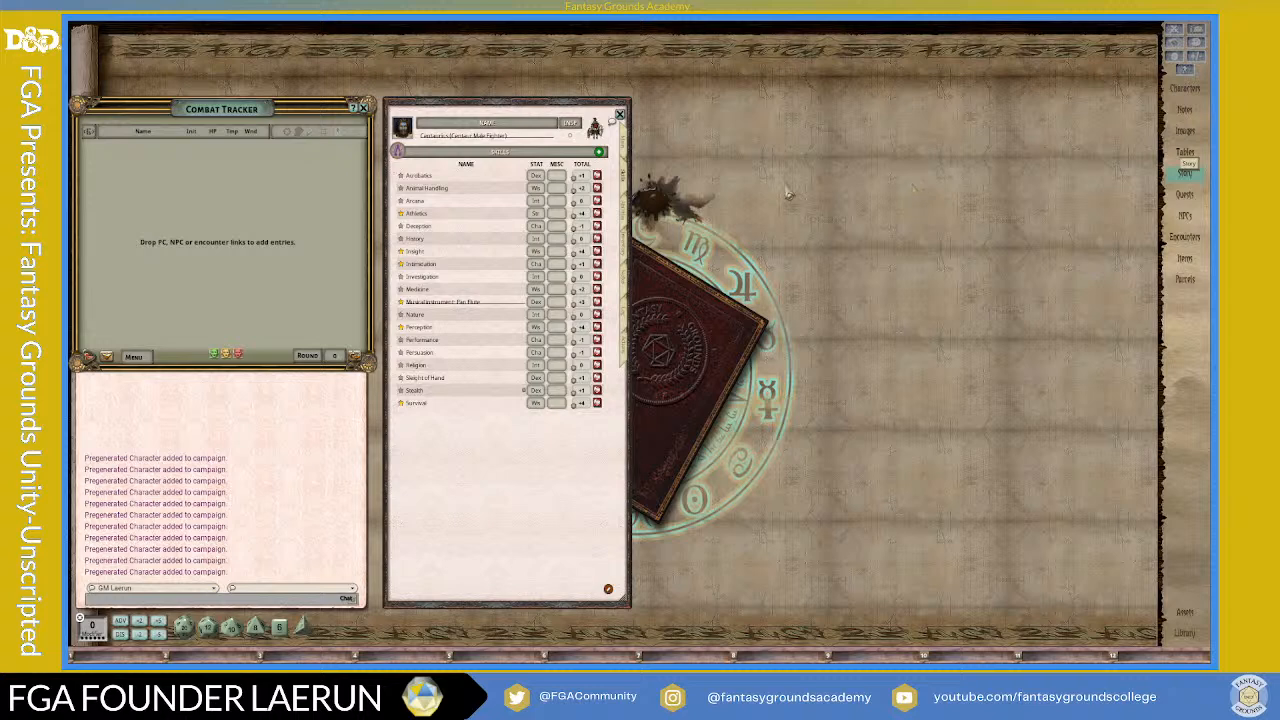
- Filter the Story list to the FGC Level Pregen Pack group and open the 0.01 FGC Special Pregens Pack entry
{"action": "left_click_drag", "start_coordinate": [668, 230], "coordinate": [826, 114]}
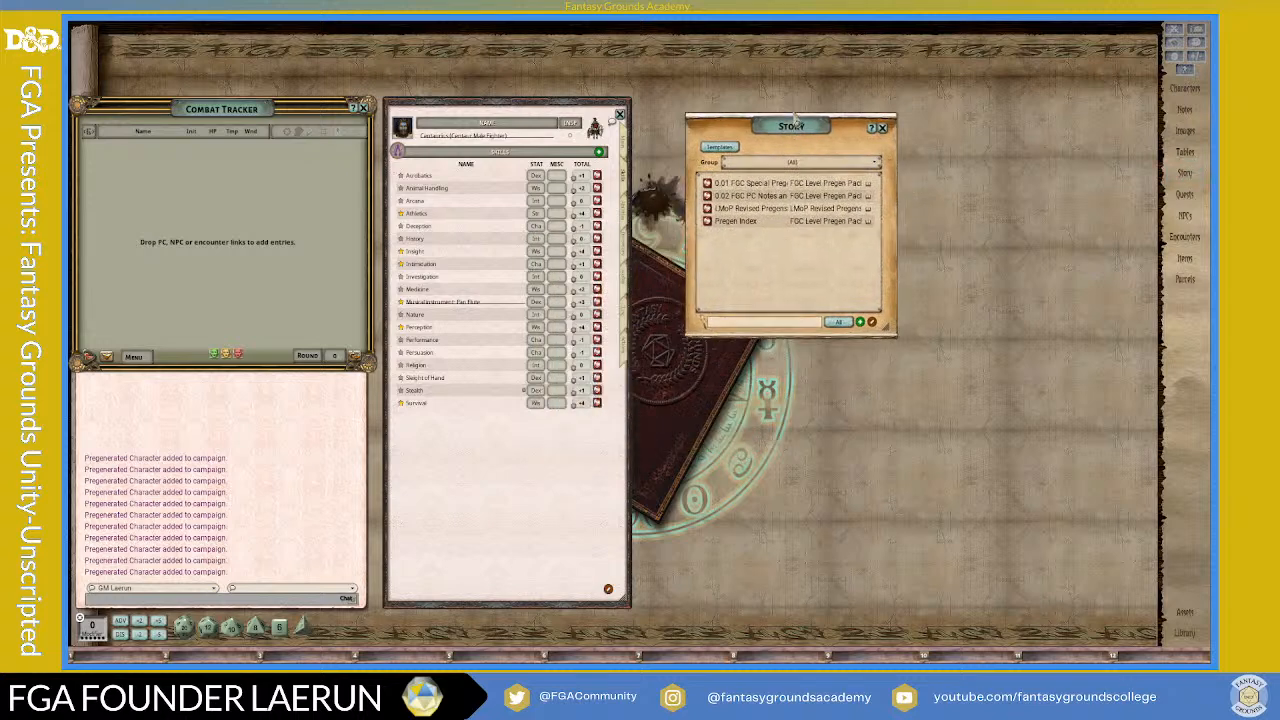
{"action": "left_click", "coordinate": [820, 163]}
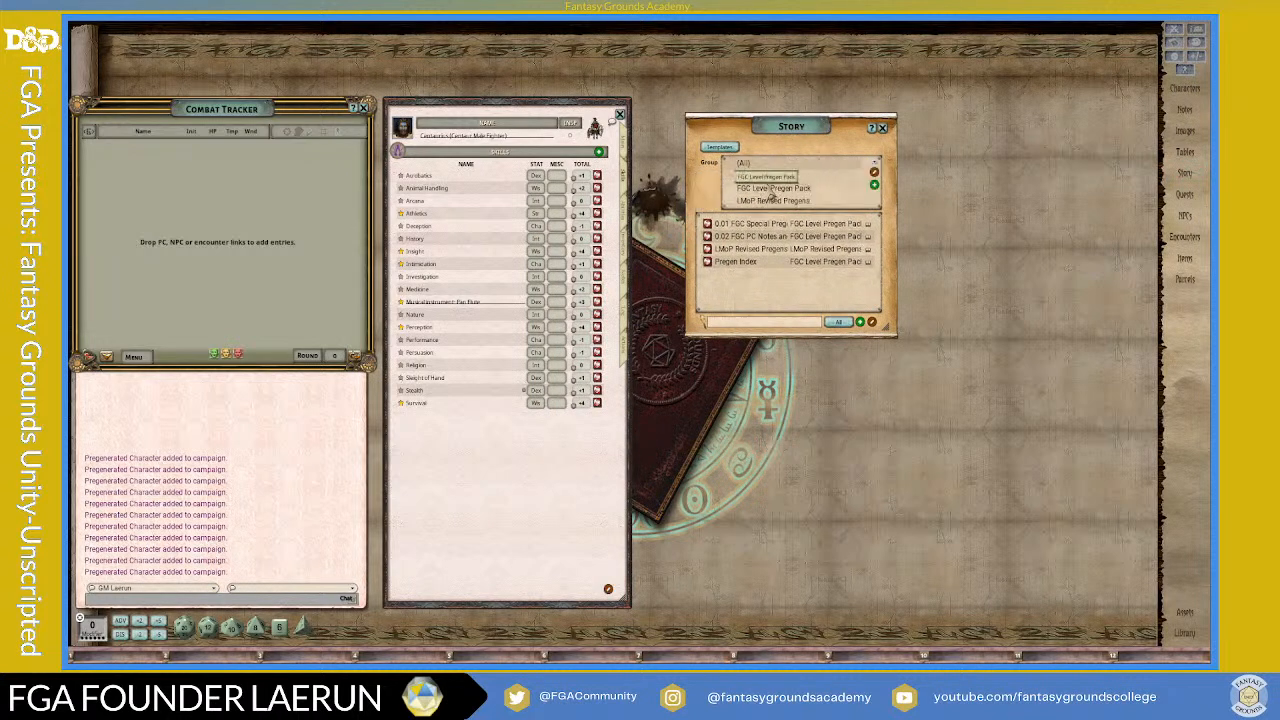
{"action": "left_click", "coordinate": [779, 190]}
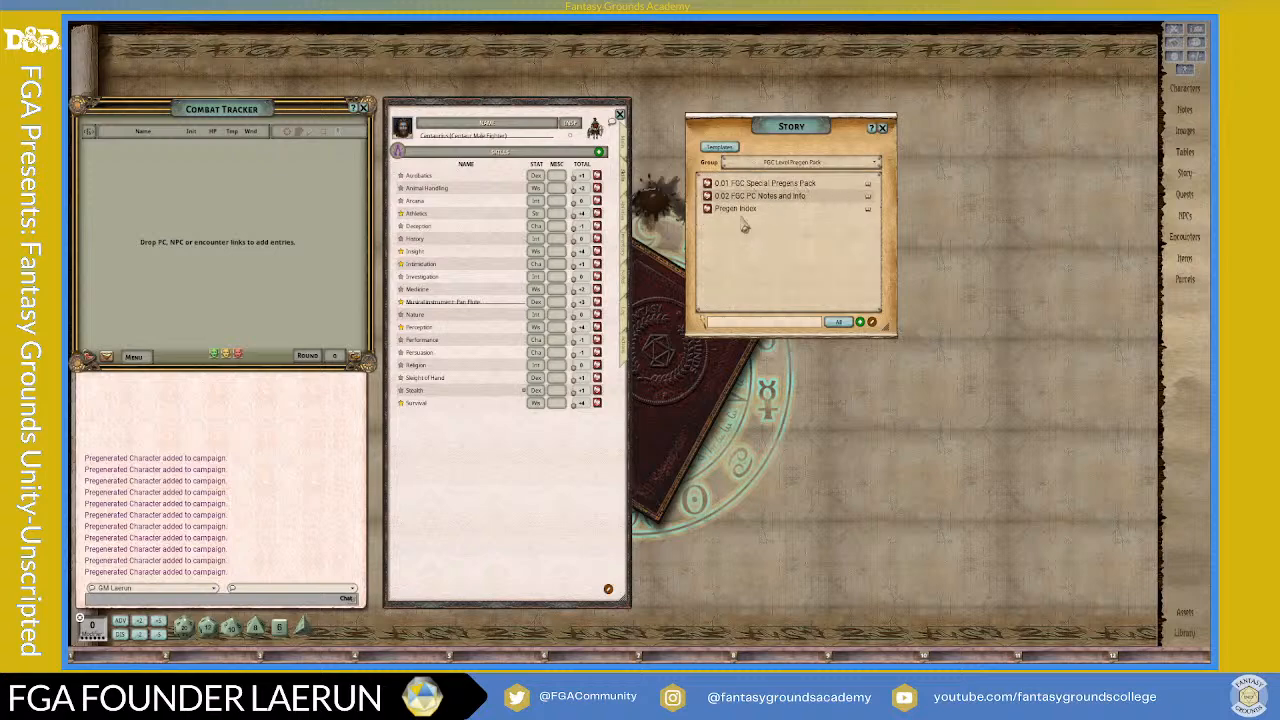
{"action": "left_click", "coordinate": [707, 184]}
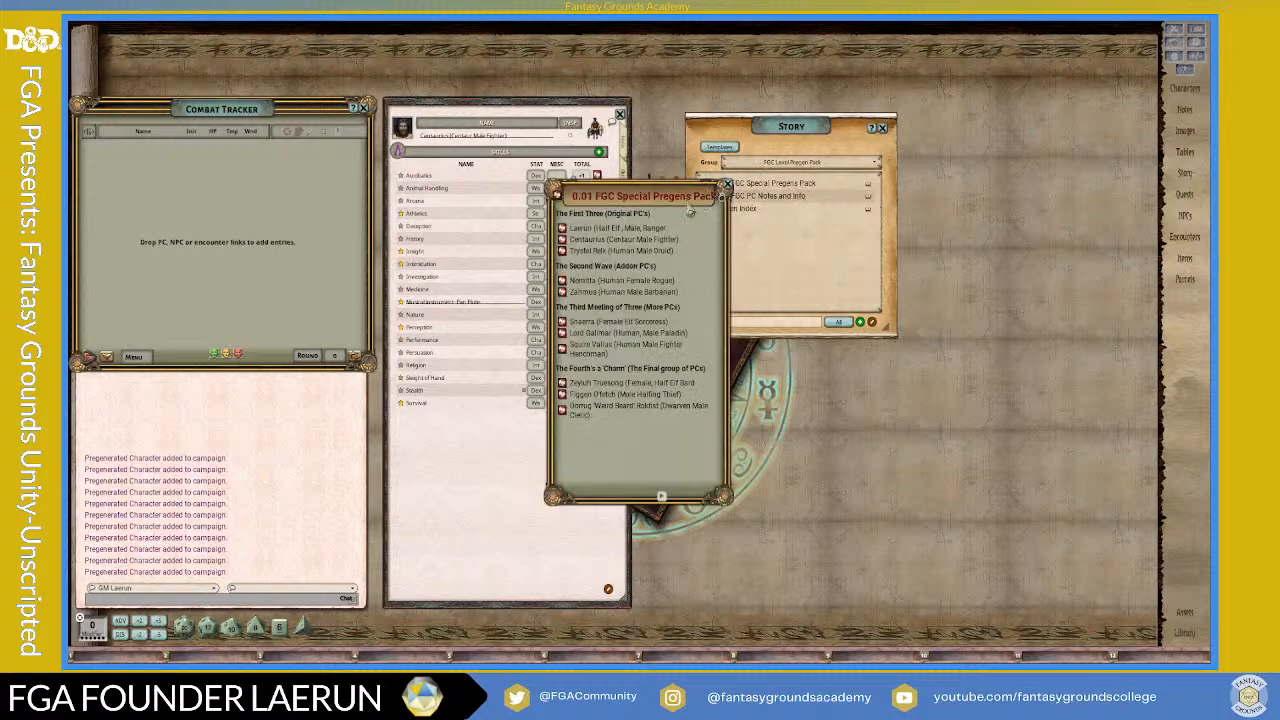
- Place the story entry beside the character sheet, close the Story list and page through the entries to the Pregen Index
{"action": "left_click_drag", "start_coordinate": [656, 190], "coordinate": [704, 109]}
{"action": "left_click", "coordinate": [882, 129]}
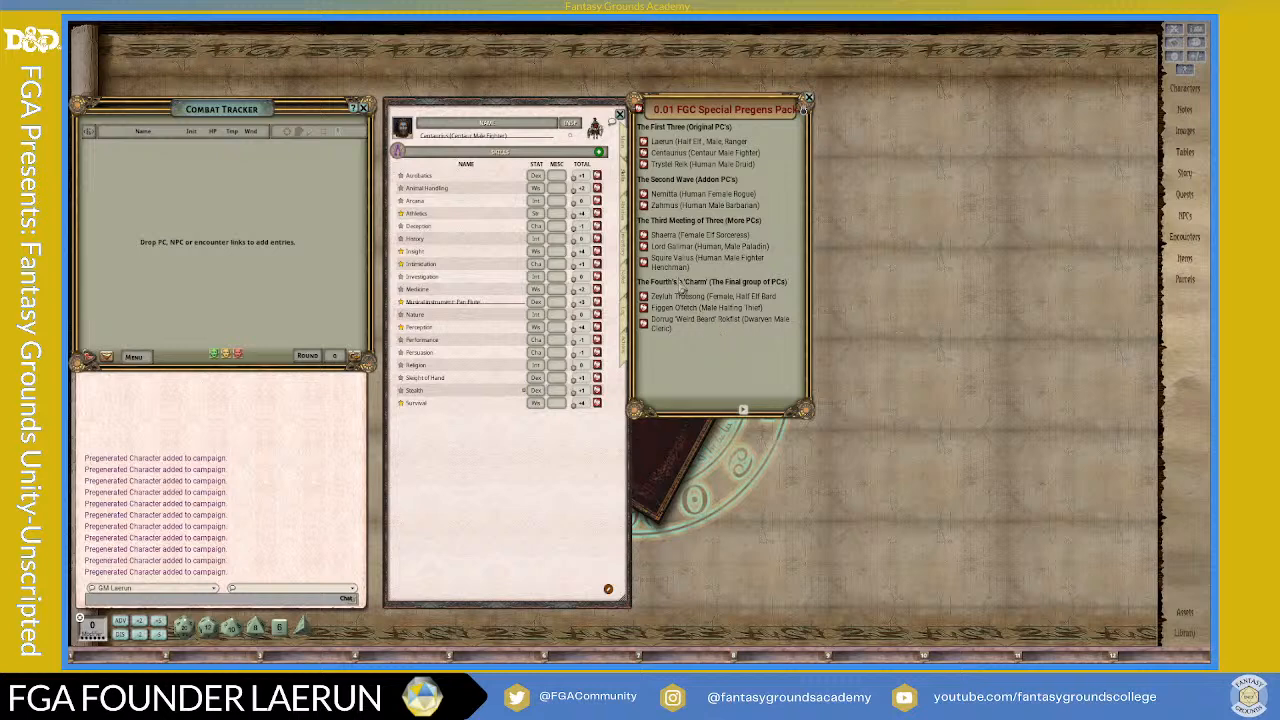
{"action": "left_click", "coordinate": [743, 409]}
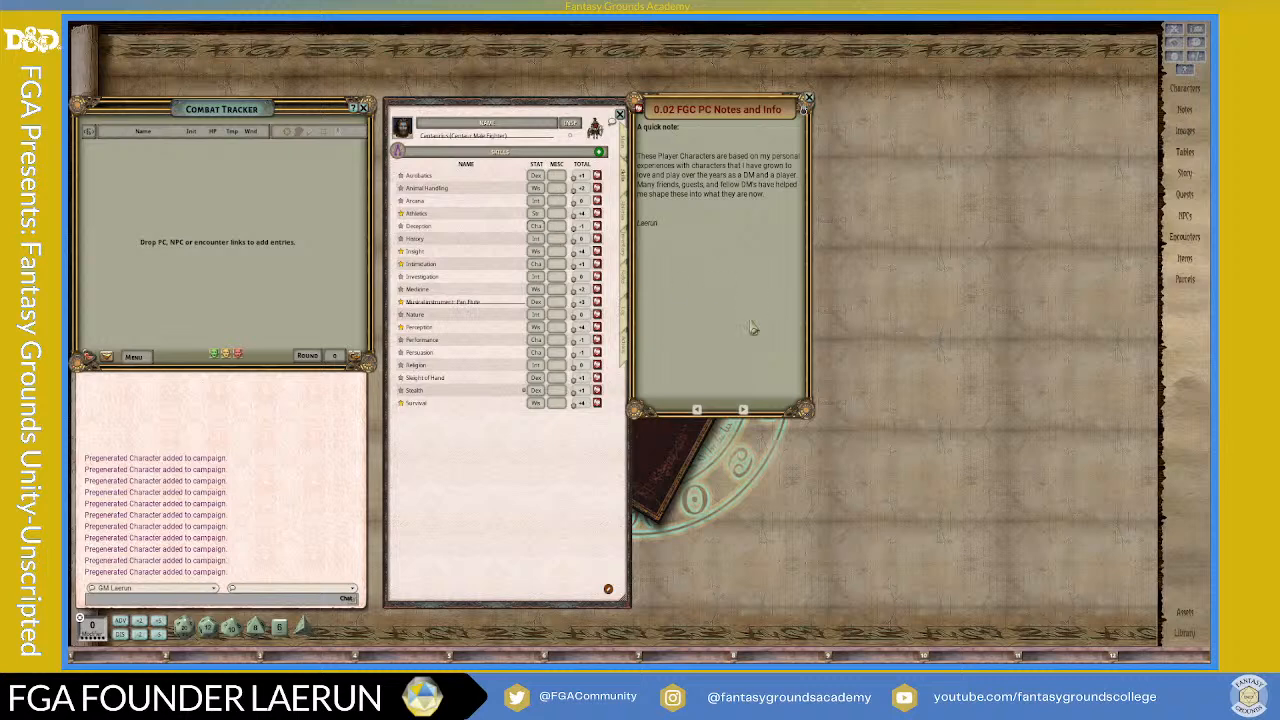
{"action": "left_click", "coordinate": [743, 411]}
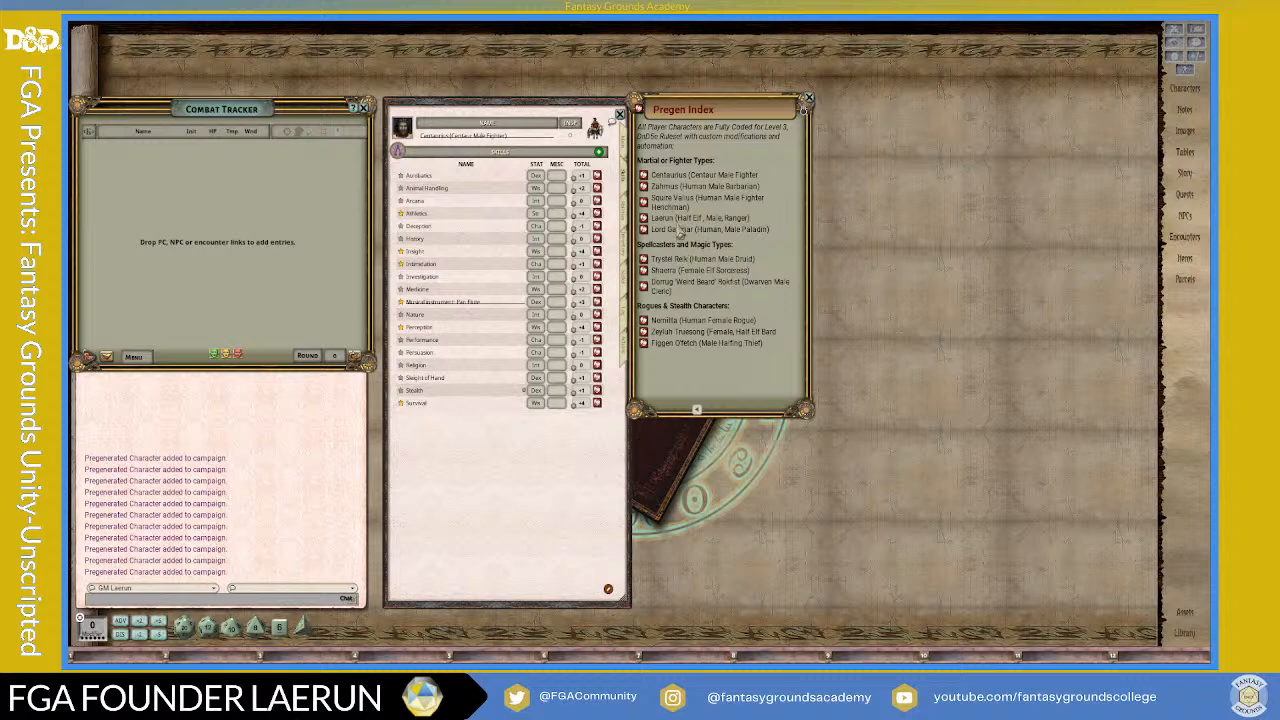
- Close the Pregen Index entry, open the Module Export window and place it beside the character sheet
{"action": "left_click_drag", "start_coordinate": [700, 104], "coordinate": [745, 89]}
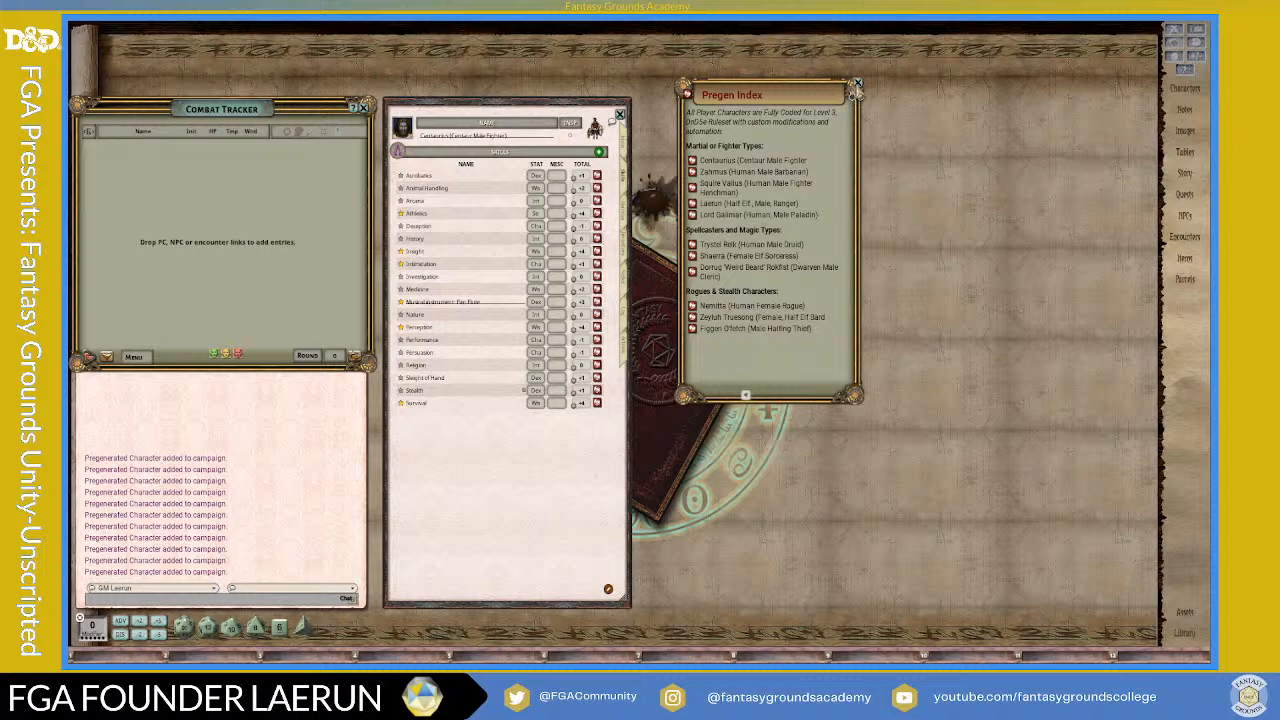
{"action": "left_click", "coordinate": [856, 85]}
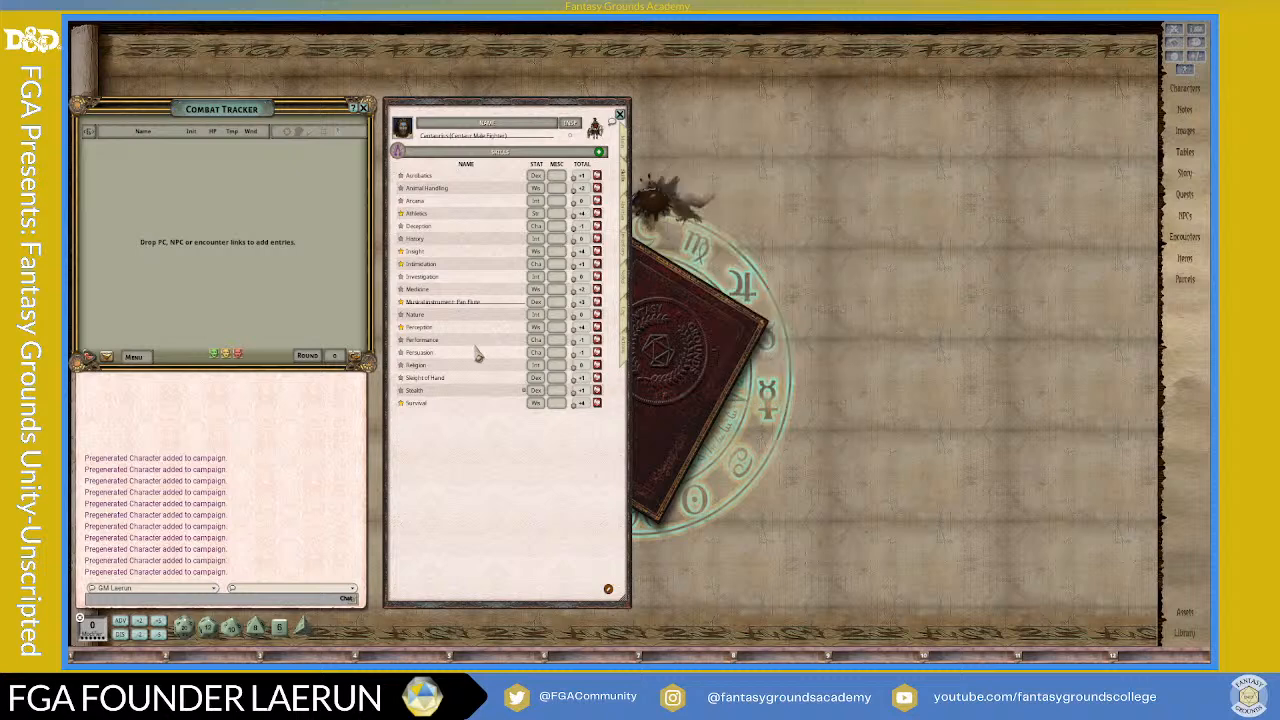
{"action": "left_click", "coordinate": [195, 588]}
{"action": "left_click", "coordinate": [149, 601]}
{"action": "key", "text": "Return"}
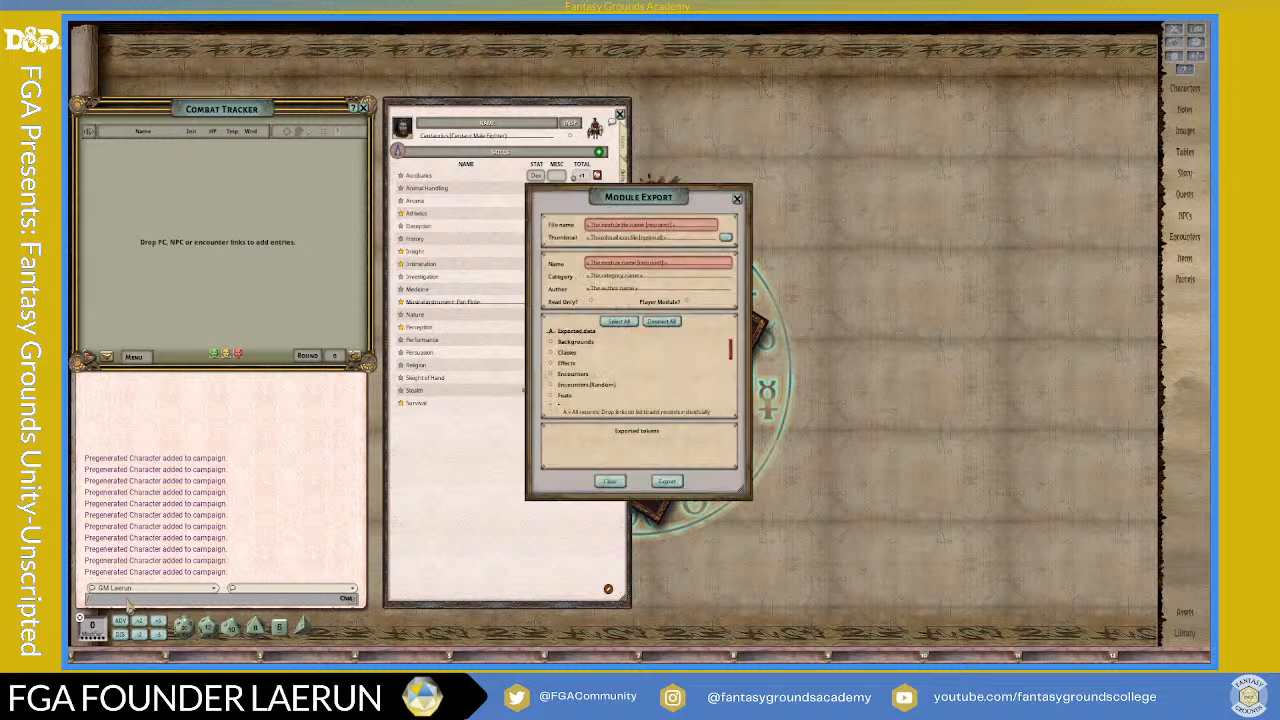
{"action": "left_click_drag", "start_coordinate": [620, 203], "coordinate": [743, 123]}
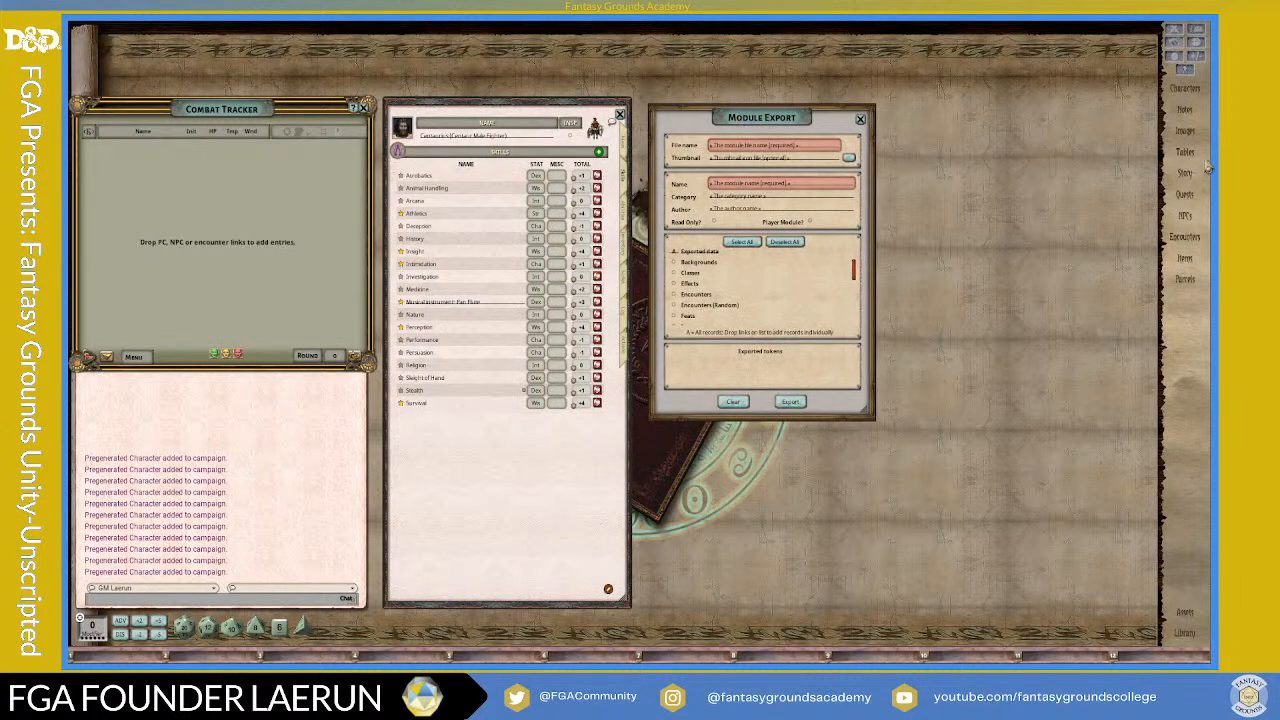
- Select Pregenerated Characters and Story as the exported data in Module Export
{"action": "scroll", "coordinate": [716, 310], "scroll_direction": "down", "scroll_amount": 3}
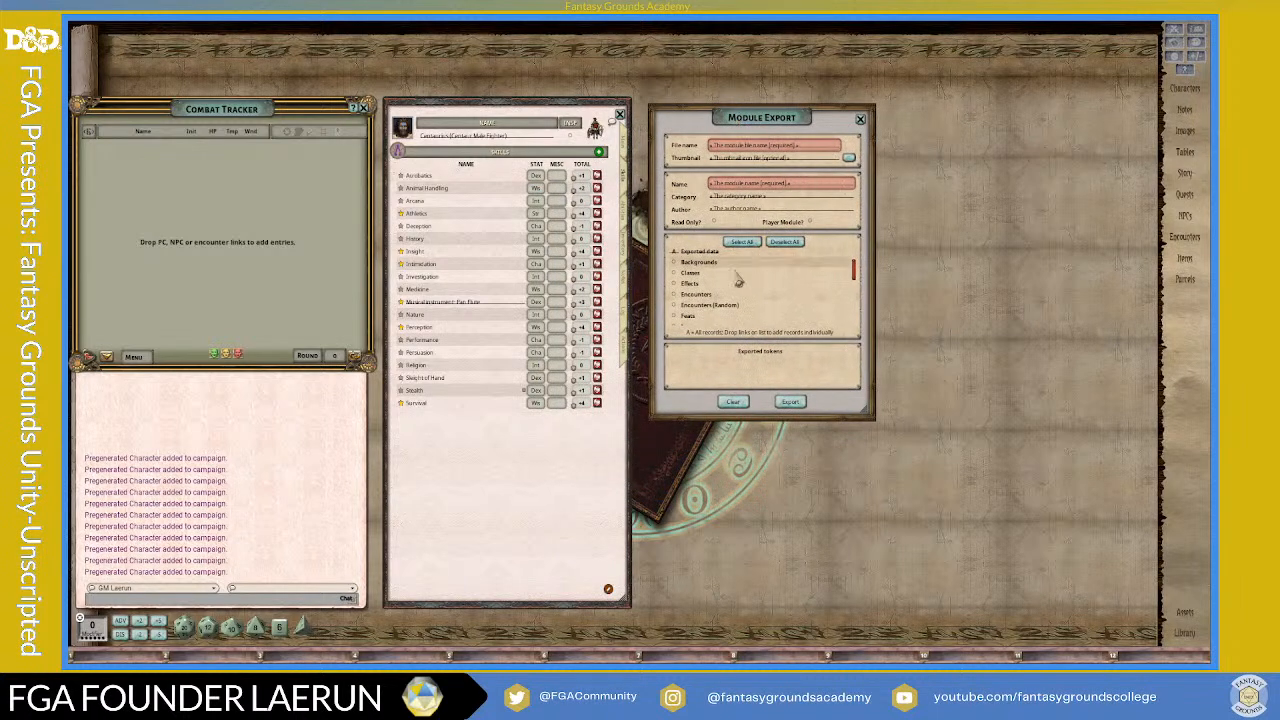
{"action": "scroll", "coordinate": [716, 310], "scroll_direction": "down", "scroll_amount": 5}
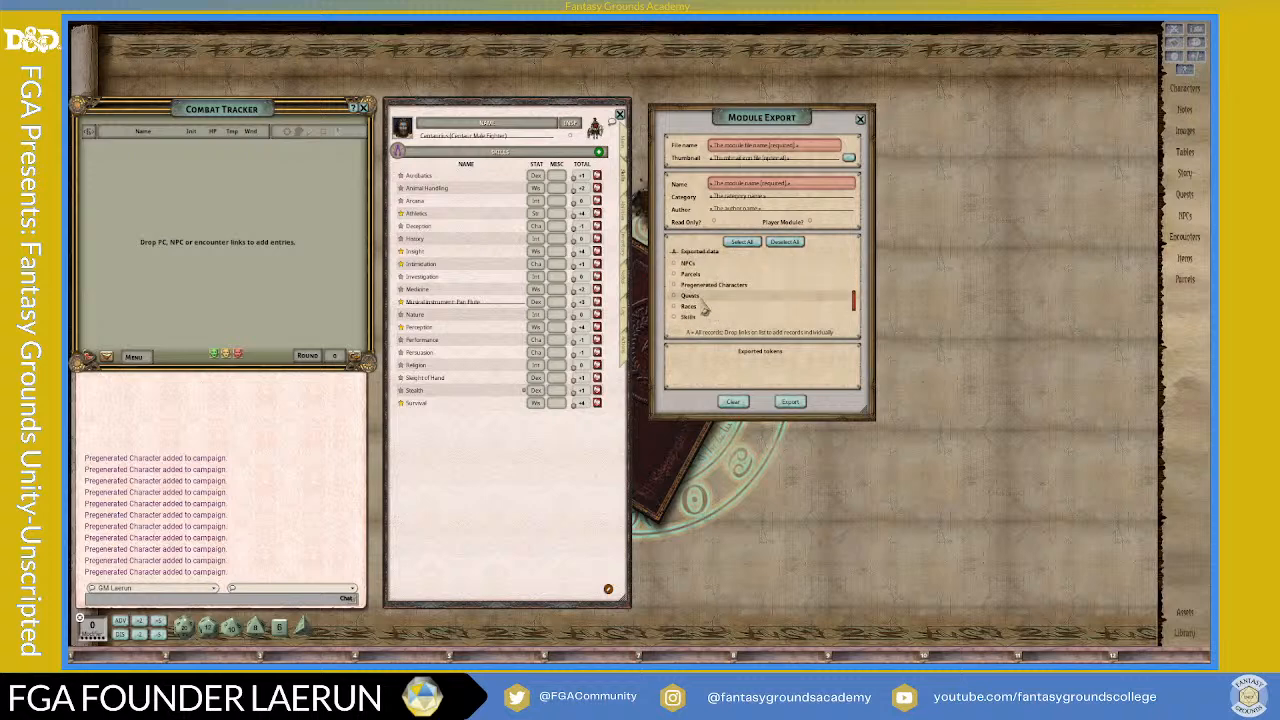
{"action": "left_click", "coordinate": [675, 286]}
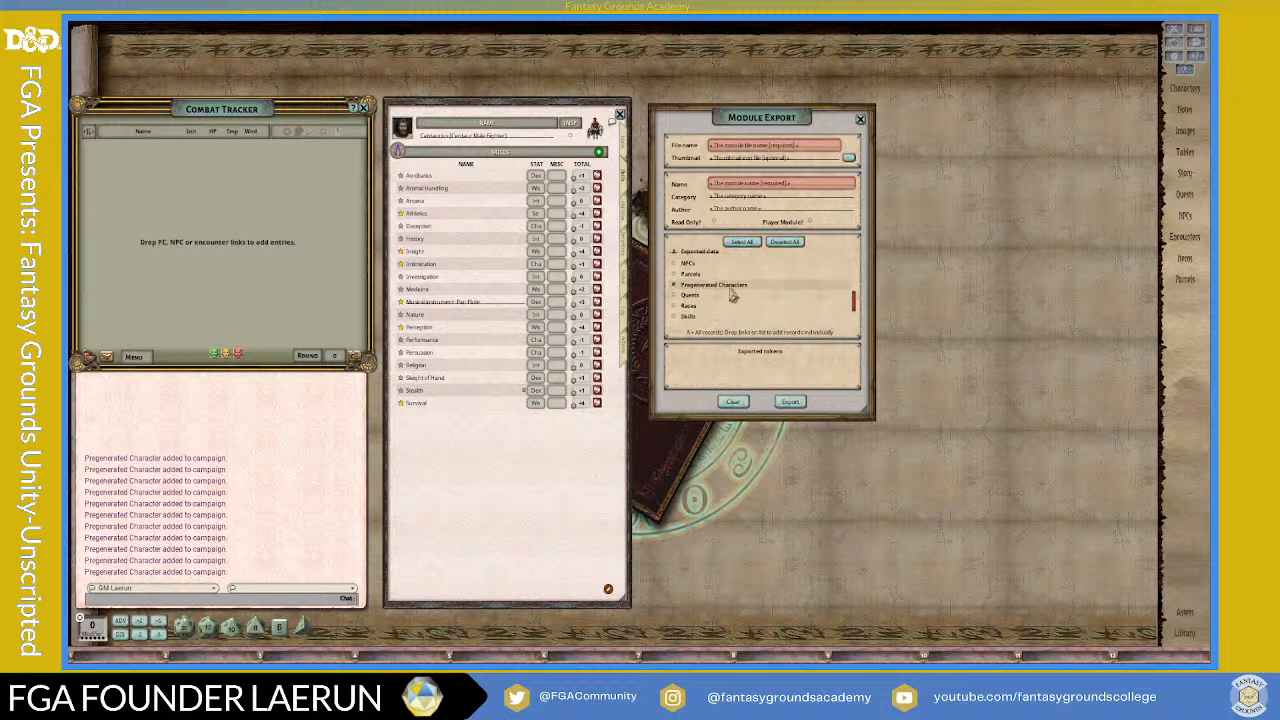
{"action": "scroll", "coordinate": [732, 295], "scroll_direction": "up", "scroll_amount": 8}
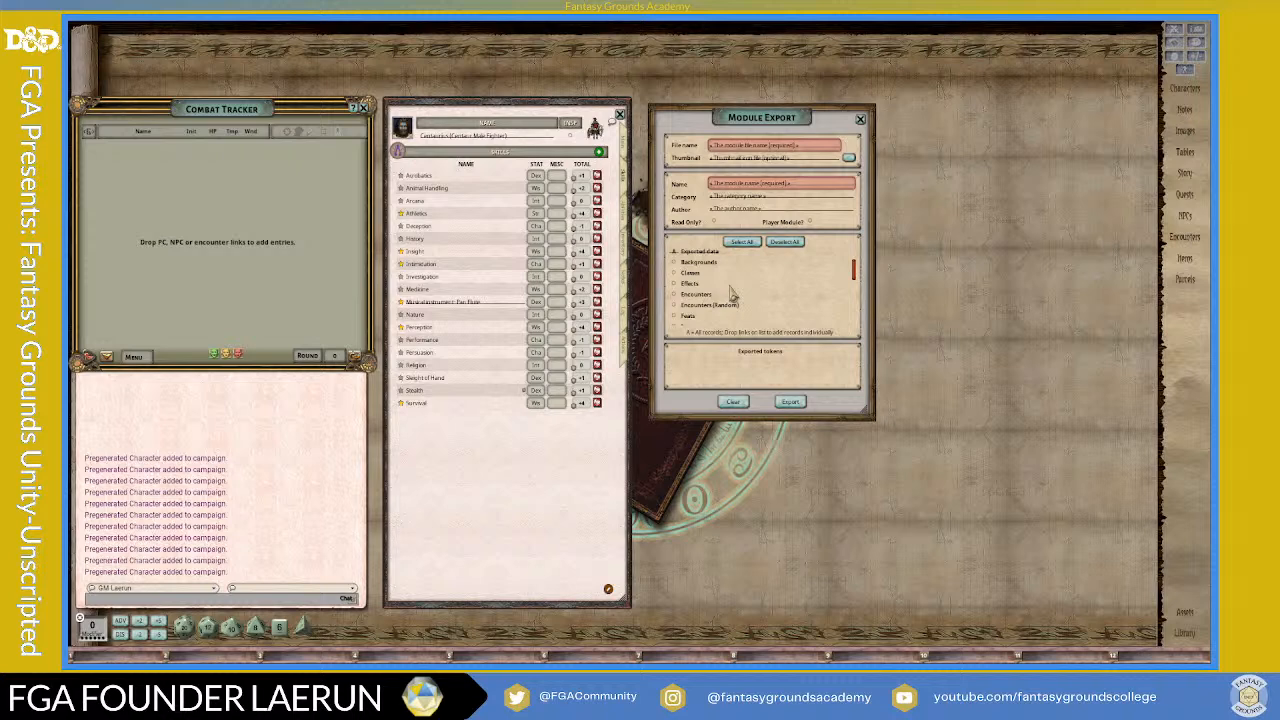
{"action": "scroll", "coordinate": [732, 293], "scroll_direction": "down", "scroll_amount": 4}
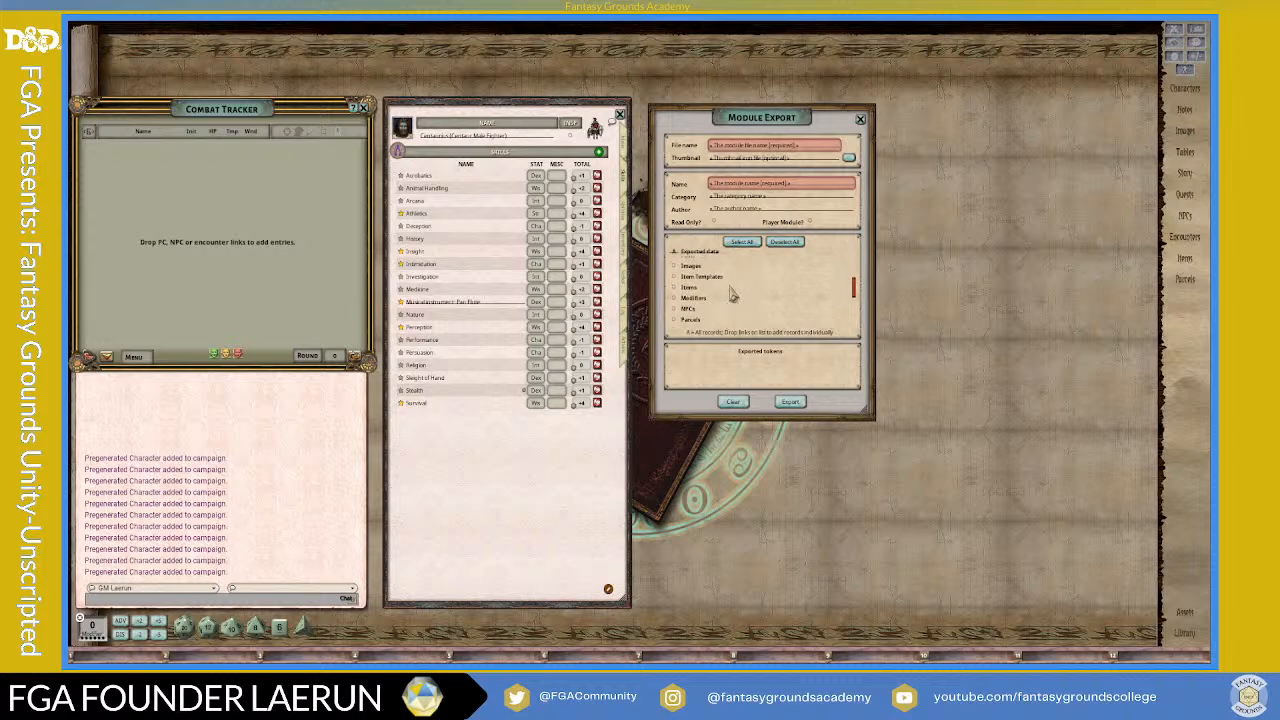
{"action": "scroll", "coordinate": [732, 293], "scroll_direction": "down", "scroll_amount": 4}
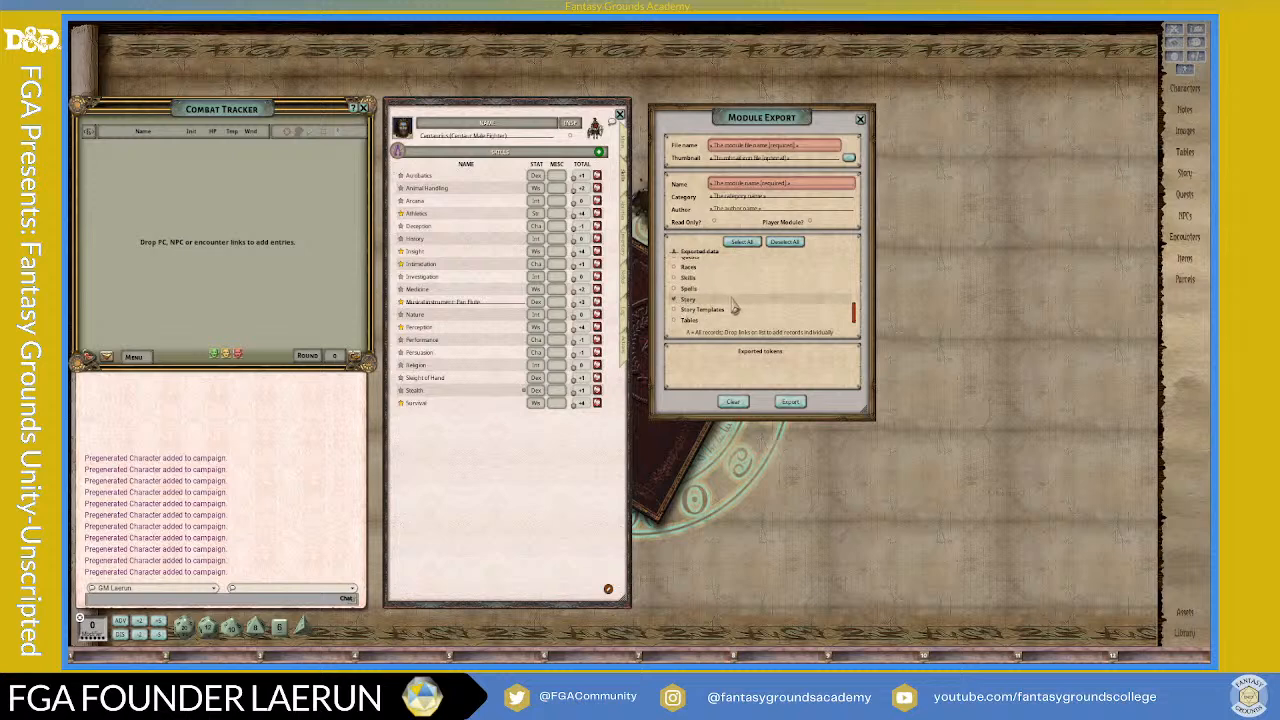
{"action": "scroll", "coordinate": [735, 306], "scroll_direction": "up", "scroll_amount": 3}
{"action": "scroll", "coordinate": [735, 306], "scroll_direction": "up", "scroll_amount": 2}
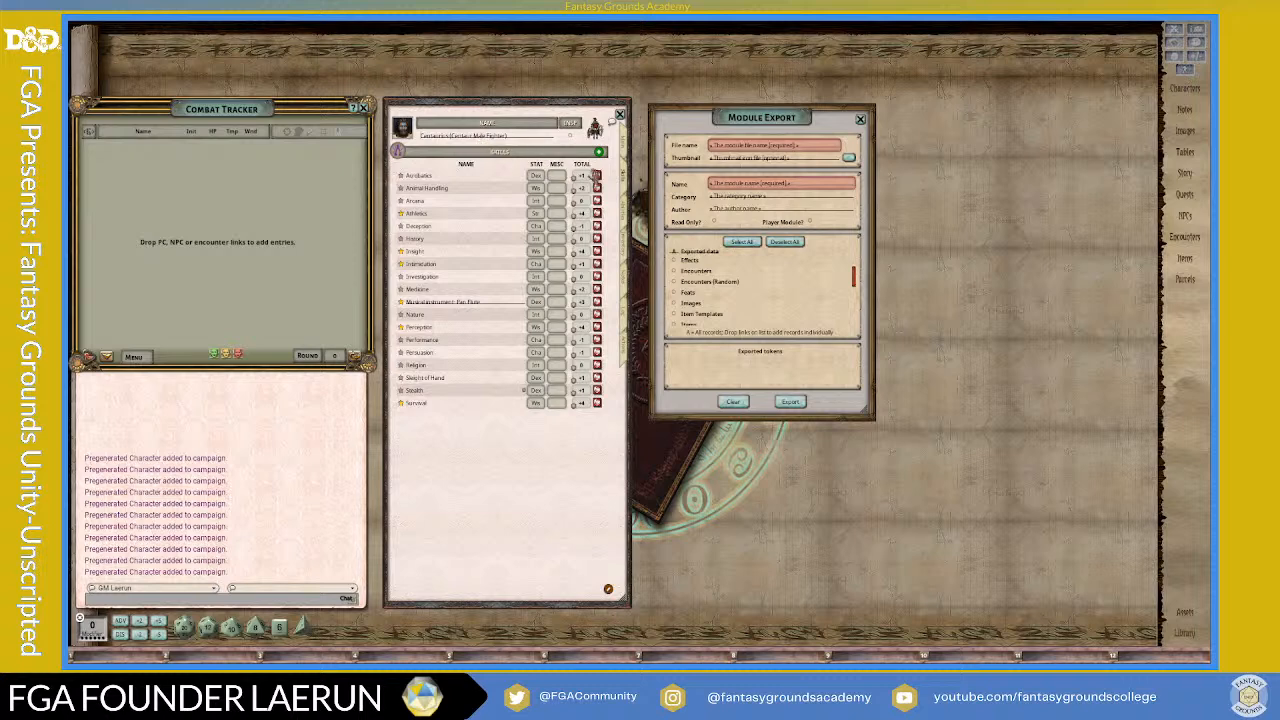
- Open Character Selection over the Module Export window, look through its characters and turn on the list's edit mode
{"action": "left_click", "coordinate": [1176, 93]}
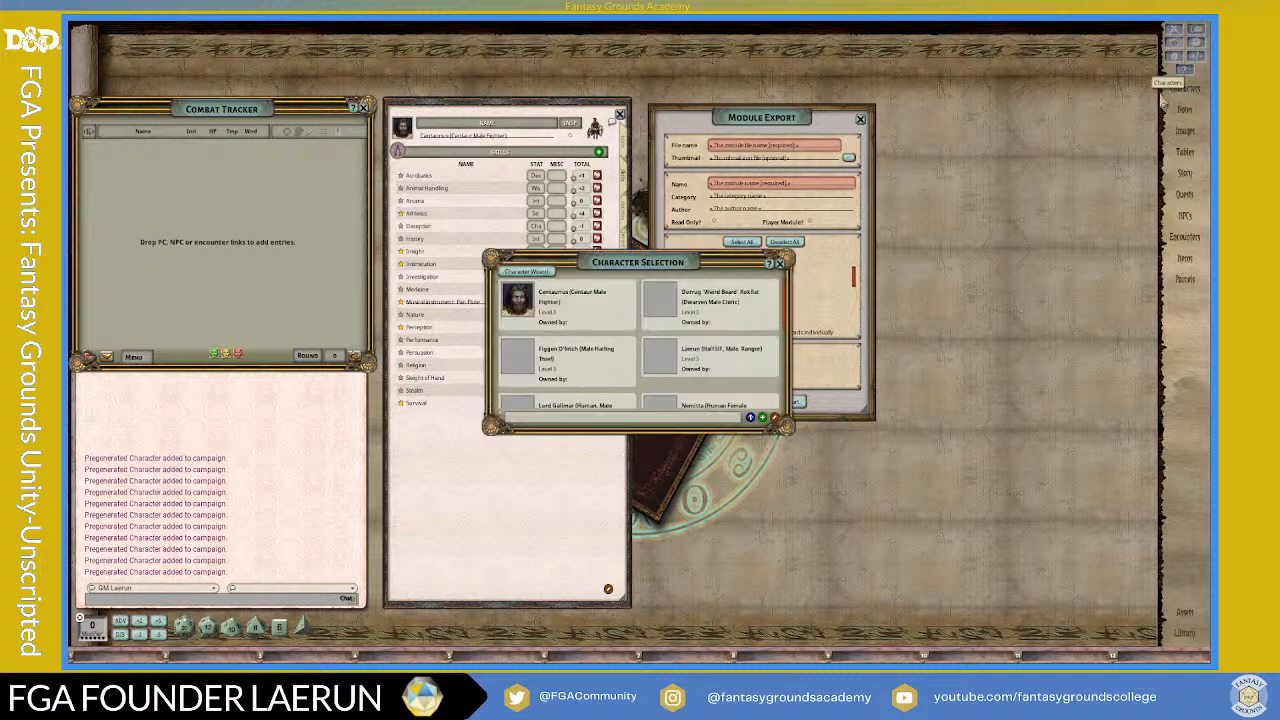
{"action": "left_click_drag", "start_coordinate": [680, 350], "coordinate": [858, 220]}
{"action": "scroll", "coordinate": [860, 225], "scroll_direction": "down", "scroll_amount": 2}
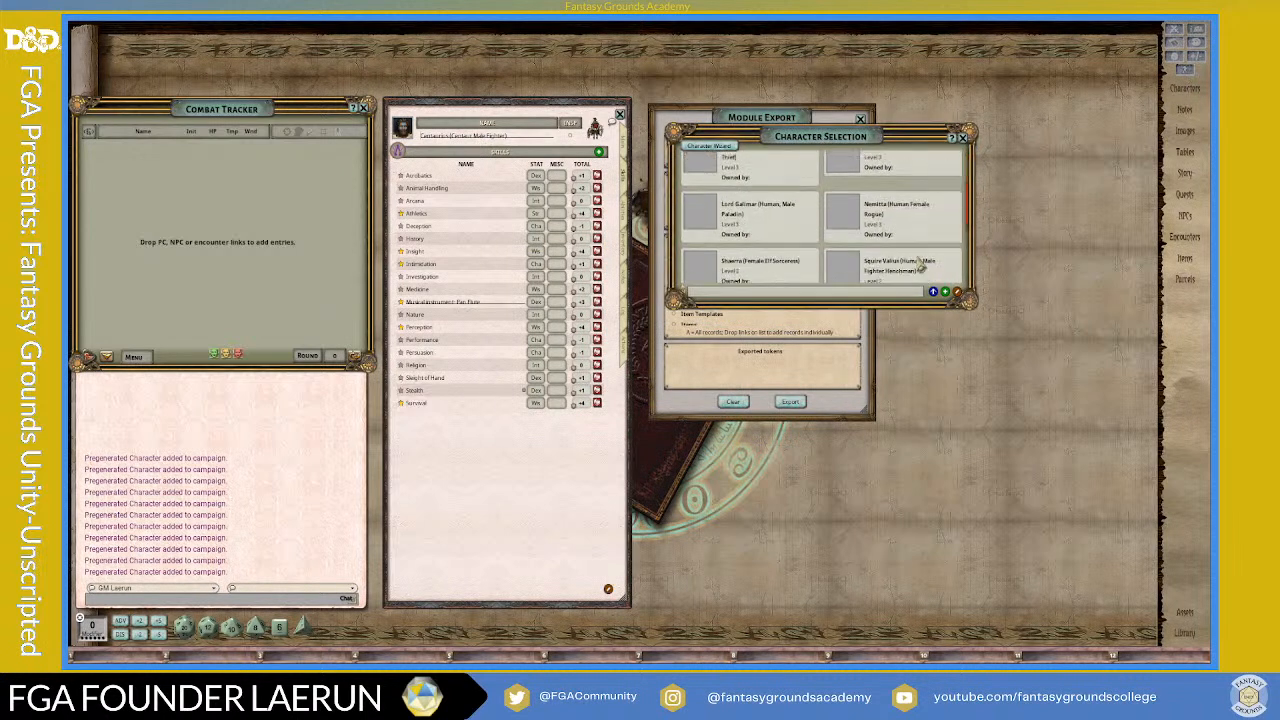
{"action": "scroll", "coordinate": [940, 308], "scroll_direction": "down", "scroll_amount": 2}
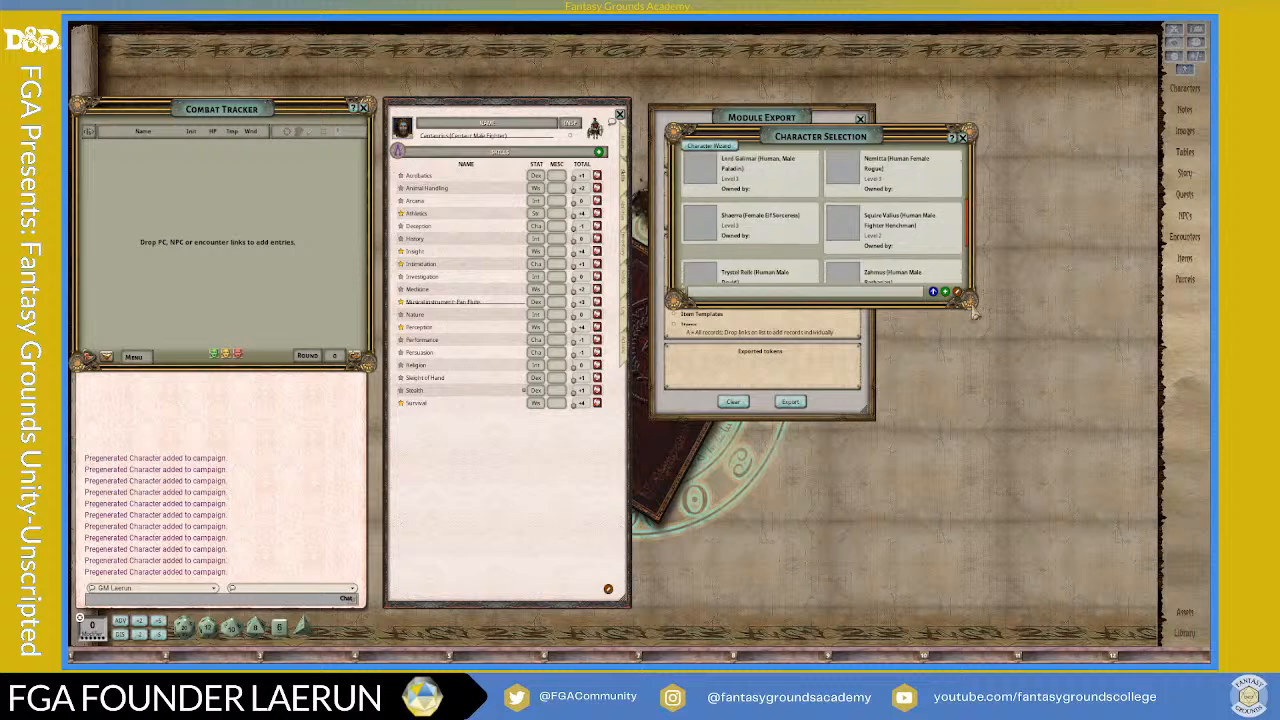
{"action": "scroll", "coordinate": [770, 220], "scroll_direction": "up", "scroll_amount": 3}
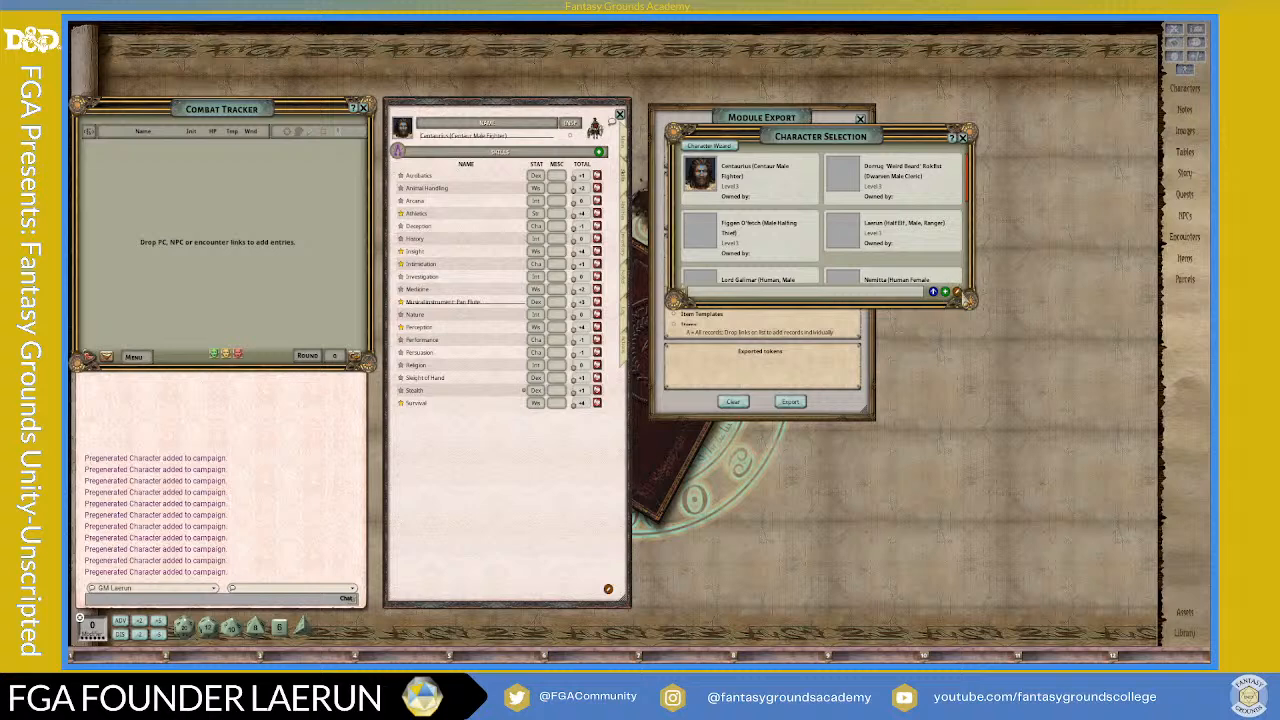
{"action": "left_click", "coordinate": [956, 293]}
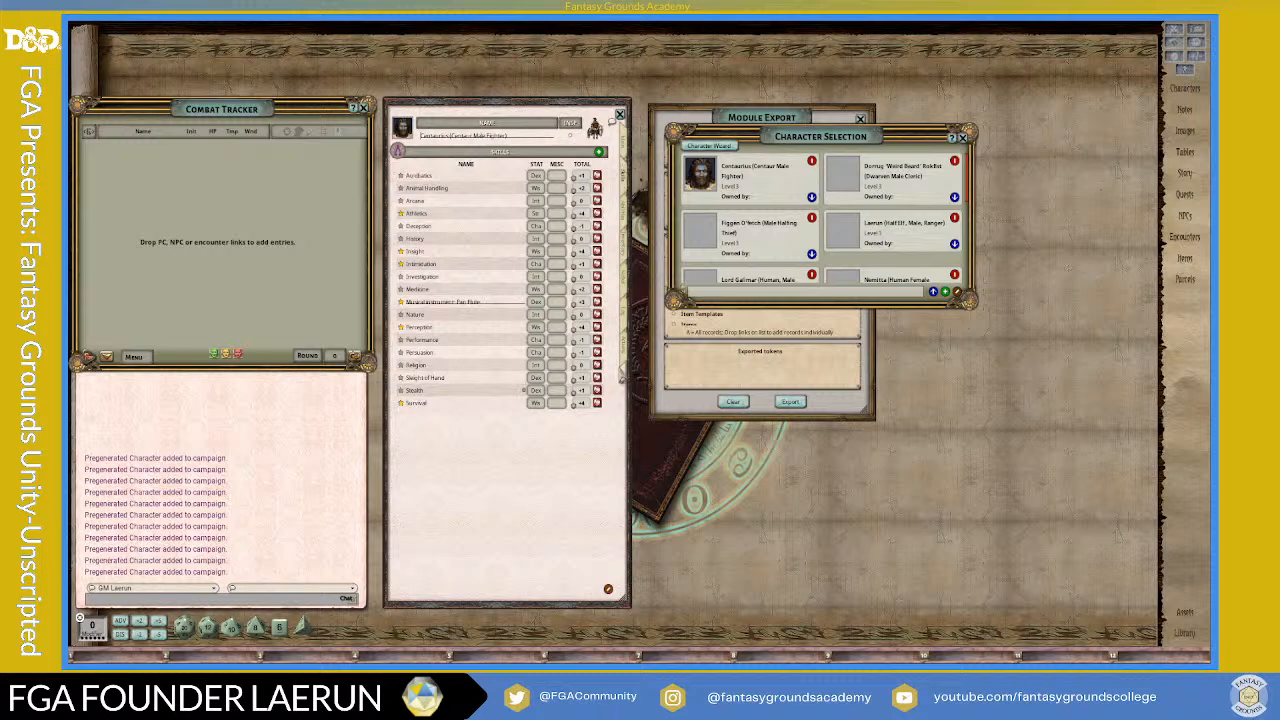
- Look over the weapons and powers on the Centaur Male Fighter's actions page
{"action": "left_click", "coordinate": [629, 358]}
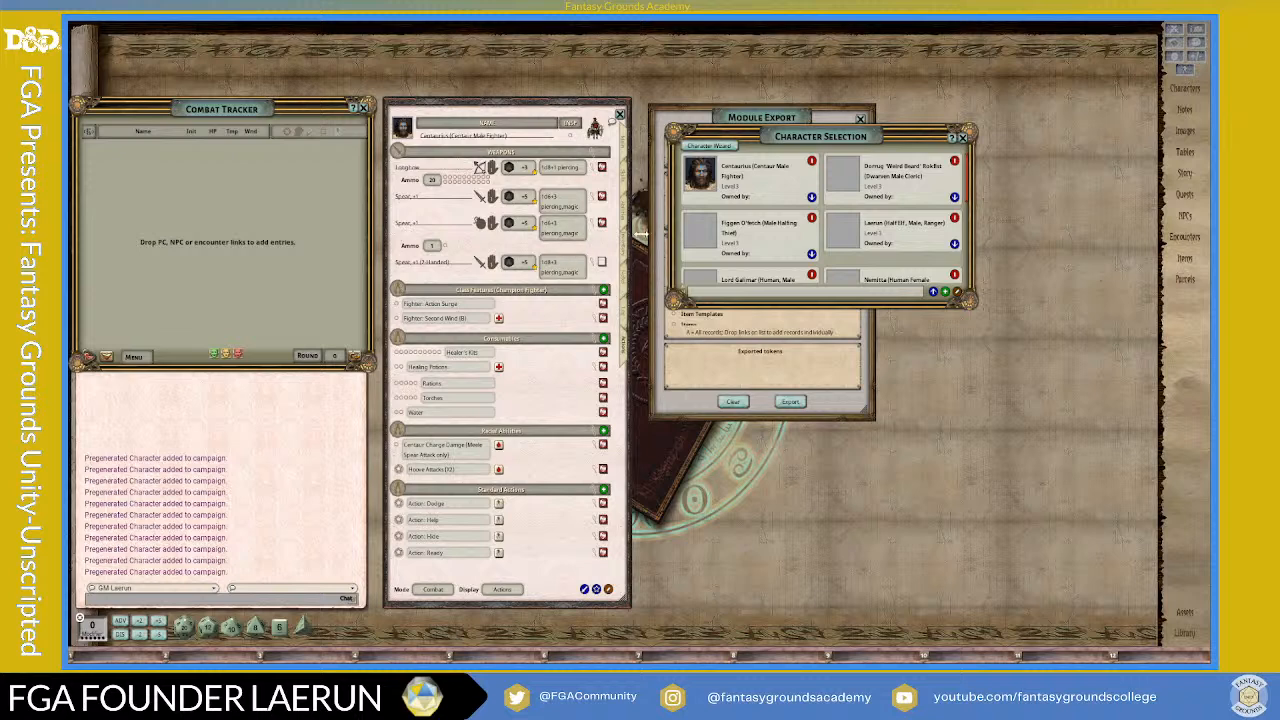
{"action": "scroll", "coordinate": [785, 240], "scroll_direction": "down", "scroll_amount": 1}
{"action": "scroll", "coordinate": [785, 240], "scroll_direction": "up", "scroll_amount": 2}
- Close Module Export and the Centaur Male Fighter's sheet, and move Character Selection beside the Combat Tracker
{"action": "left_click_drag", "start_coordinate": [776, 137], "coordinate": [787, 103]}
{"action": "left_click", "coordinate": [860, 118]}
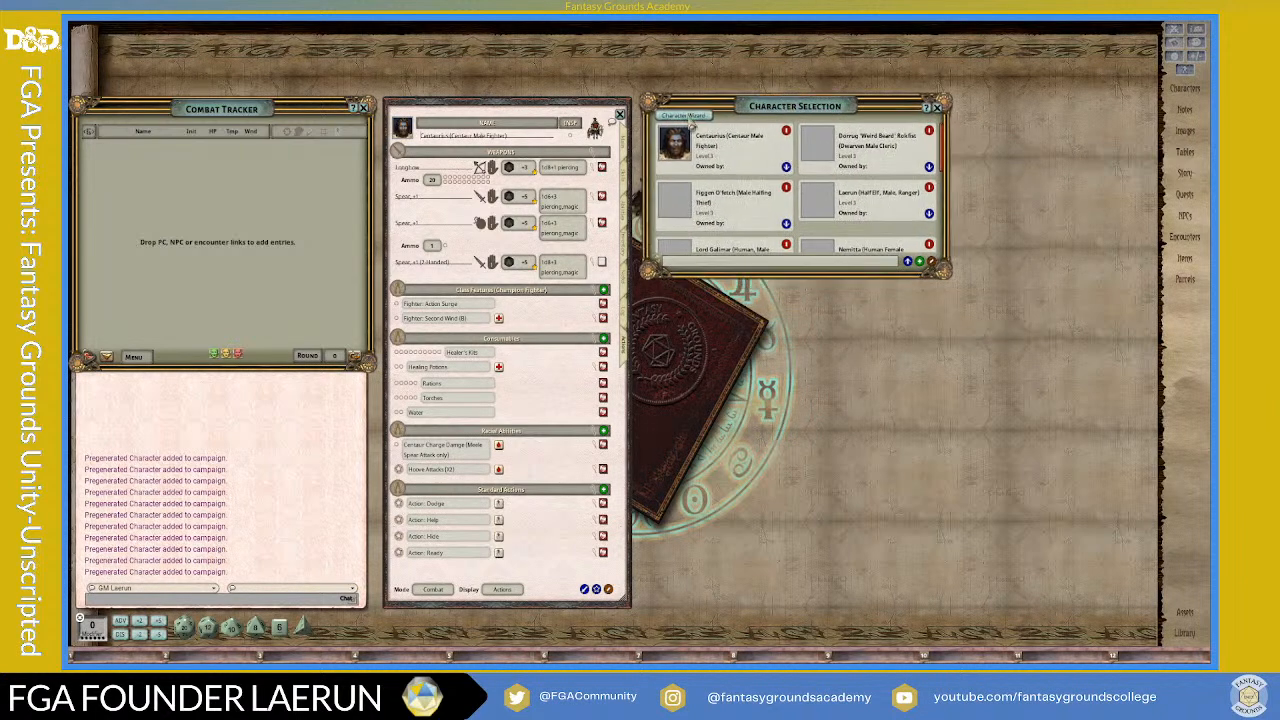
{"action": "left_click", "coordinate": [620, 115]}
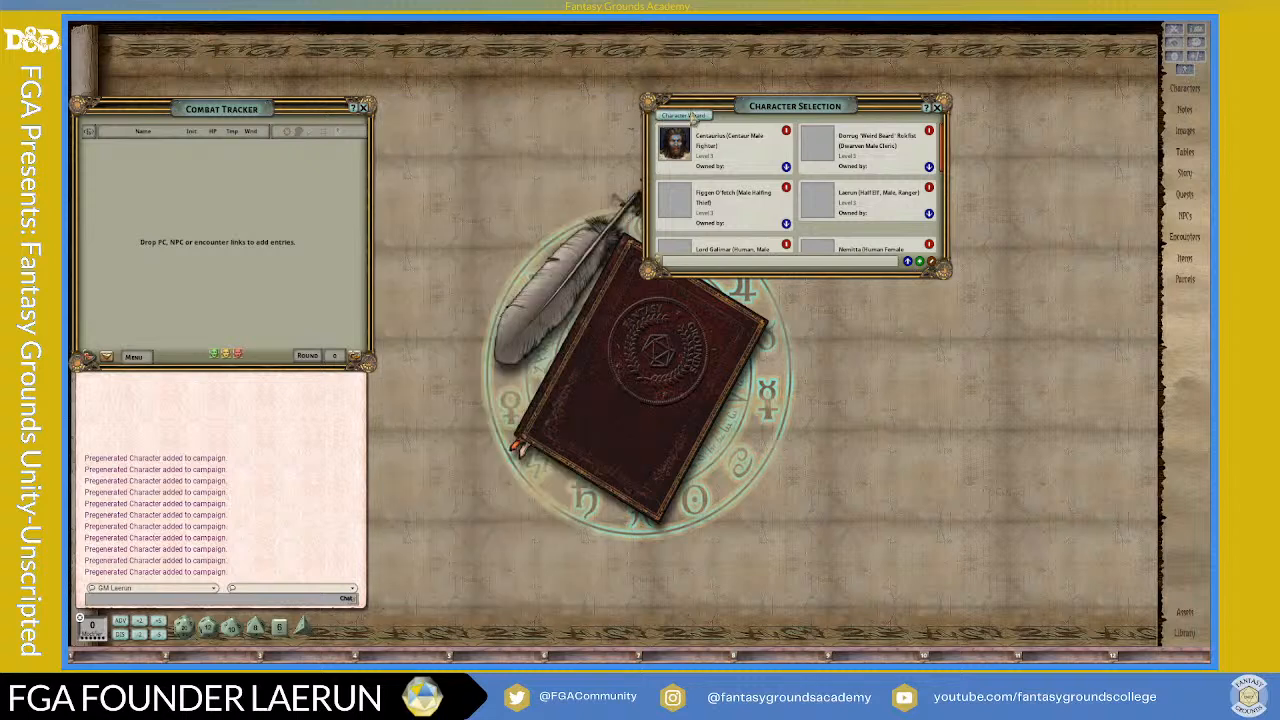
{"action": "left_click_drag", "start_coordinate": [791, 106], "coordinate": [532, 111]}
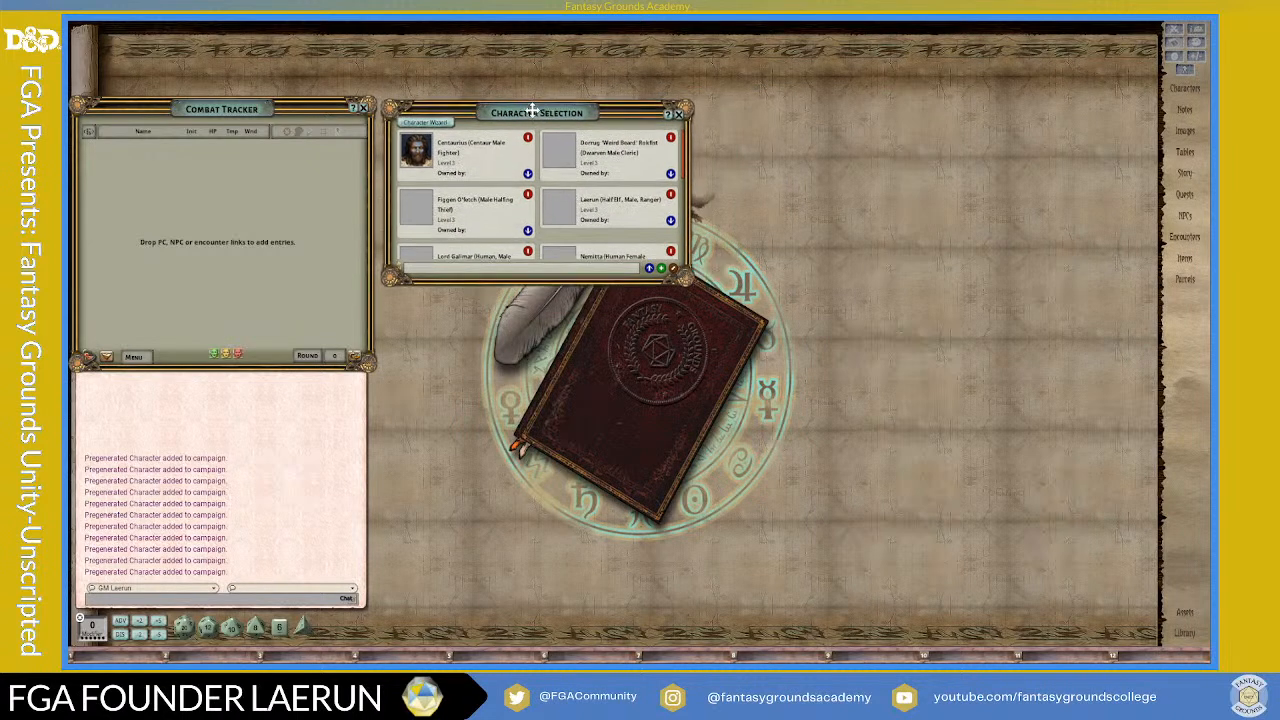
- Open the Character Wizard from Character Selection and arrange the two windows side by side
{"action": "left_click", "coordinate": [439, 124]}
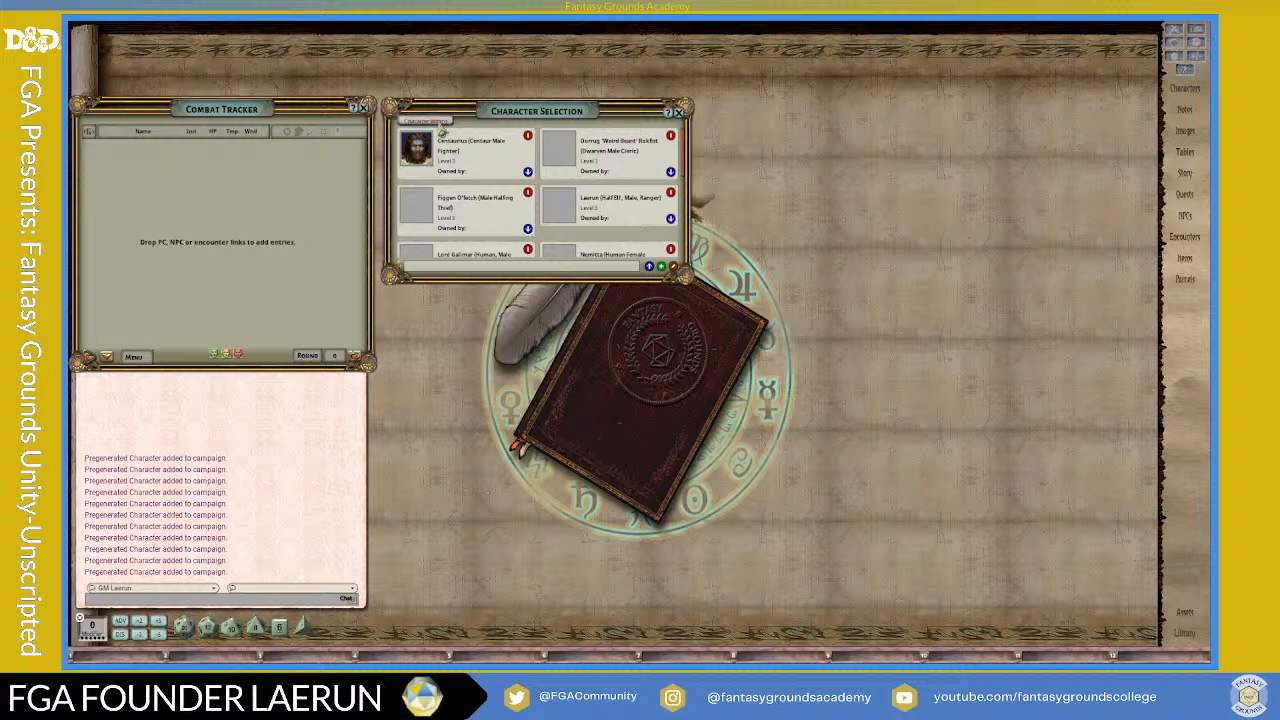
{"action": "left_click_drag", "start_coordinate": [586, 196], "coordinate": [582, 224]}
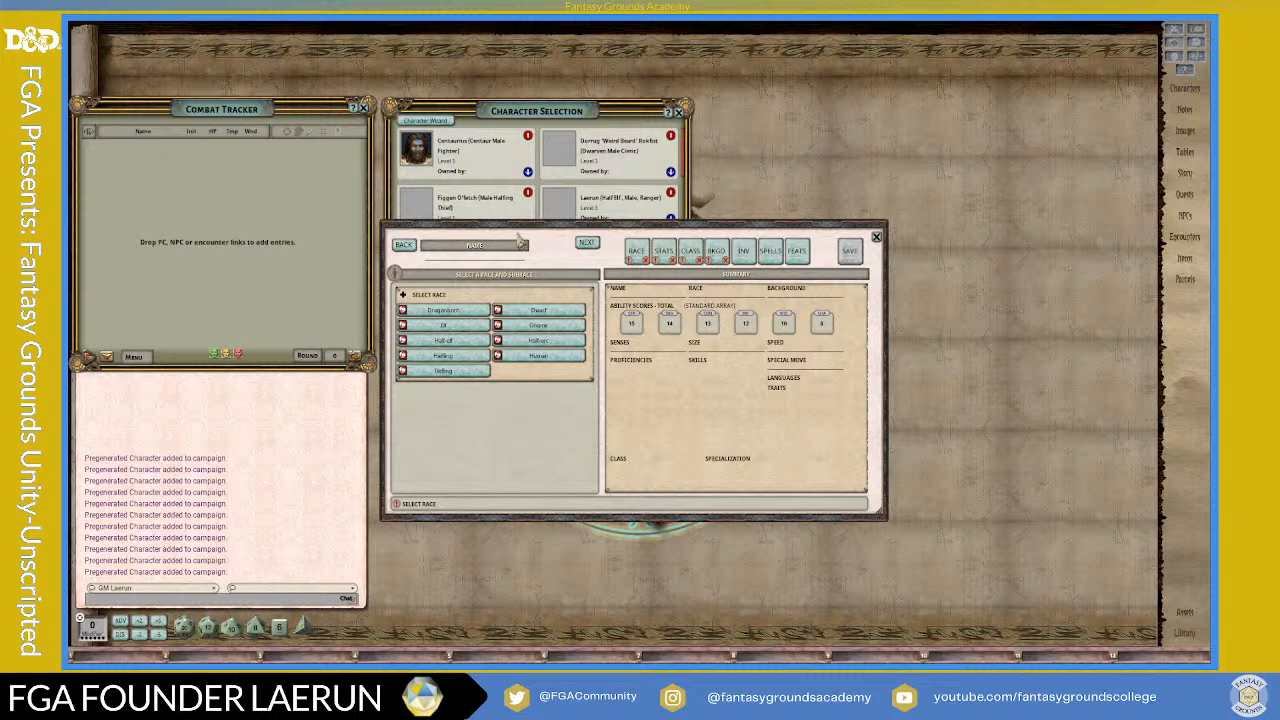
{"action": "left_click_drag", "start_coordinate": [519, 237], "coordinate": [645, 183]}
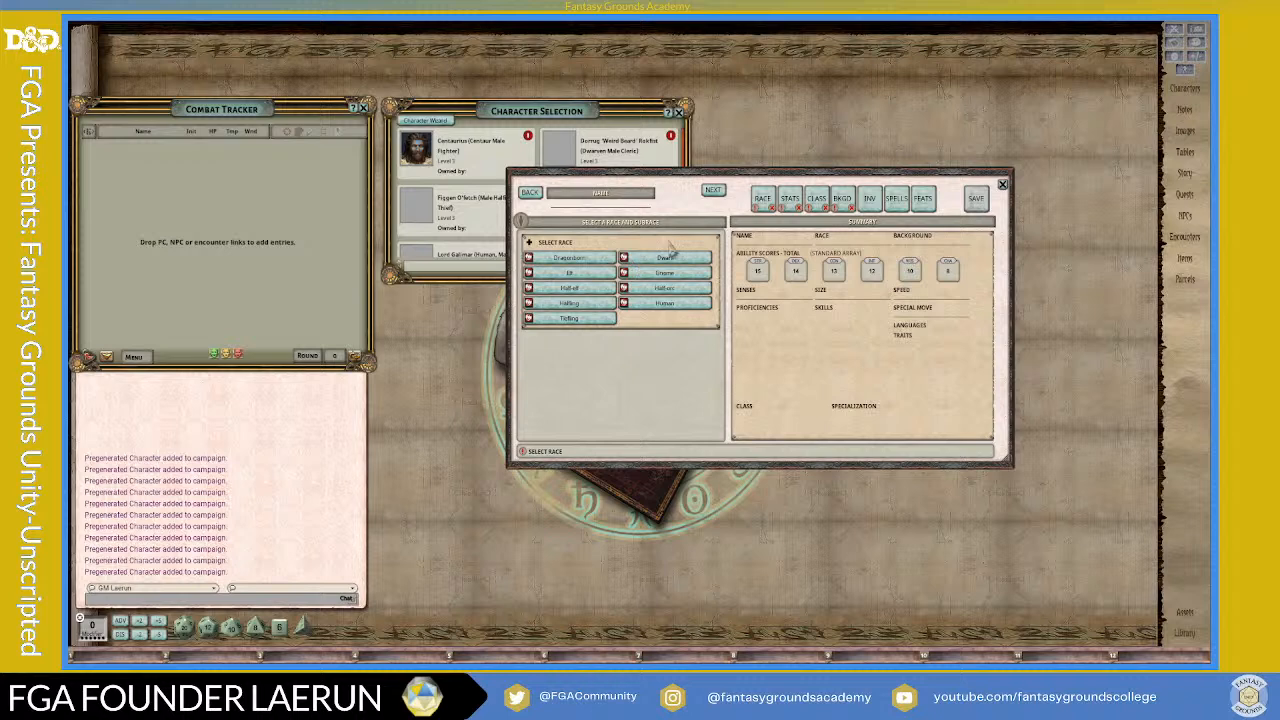
{"action": "left_click", "coordinate": [598, 112]}
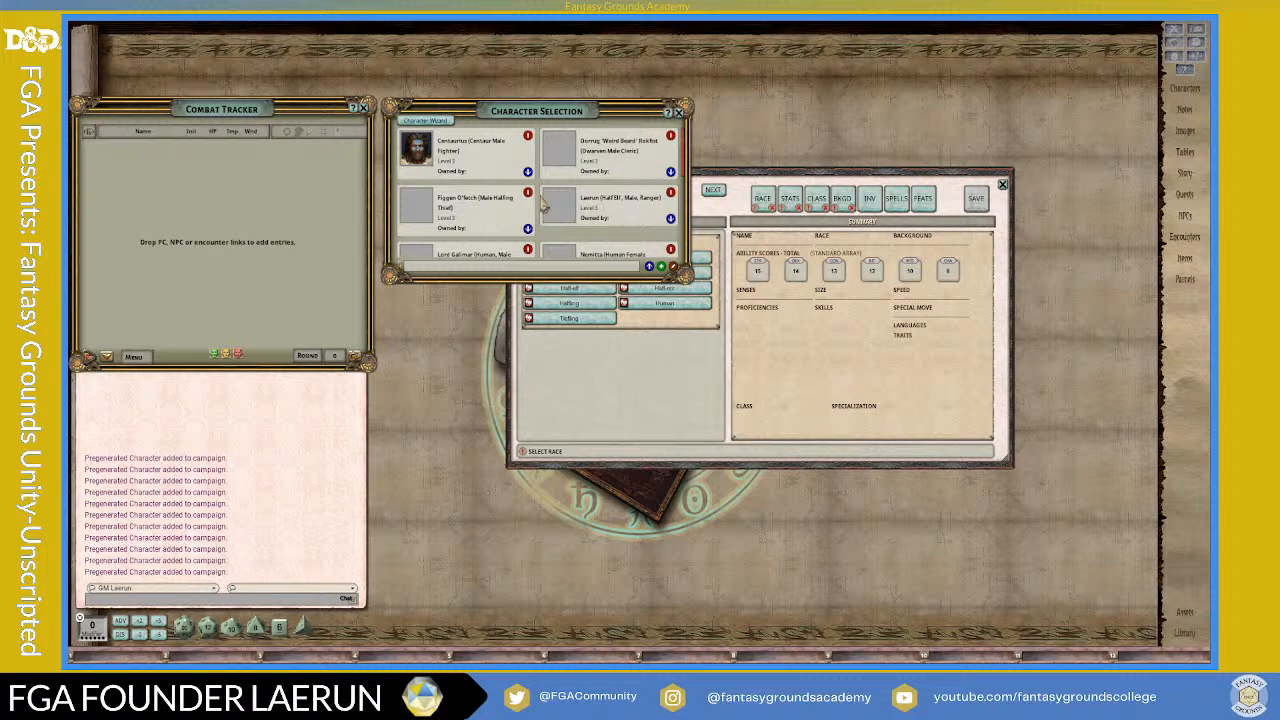
{"action": "left_click_drag", "start_coordinate": [720, 182], "coordinate": [805, 121]}
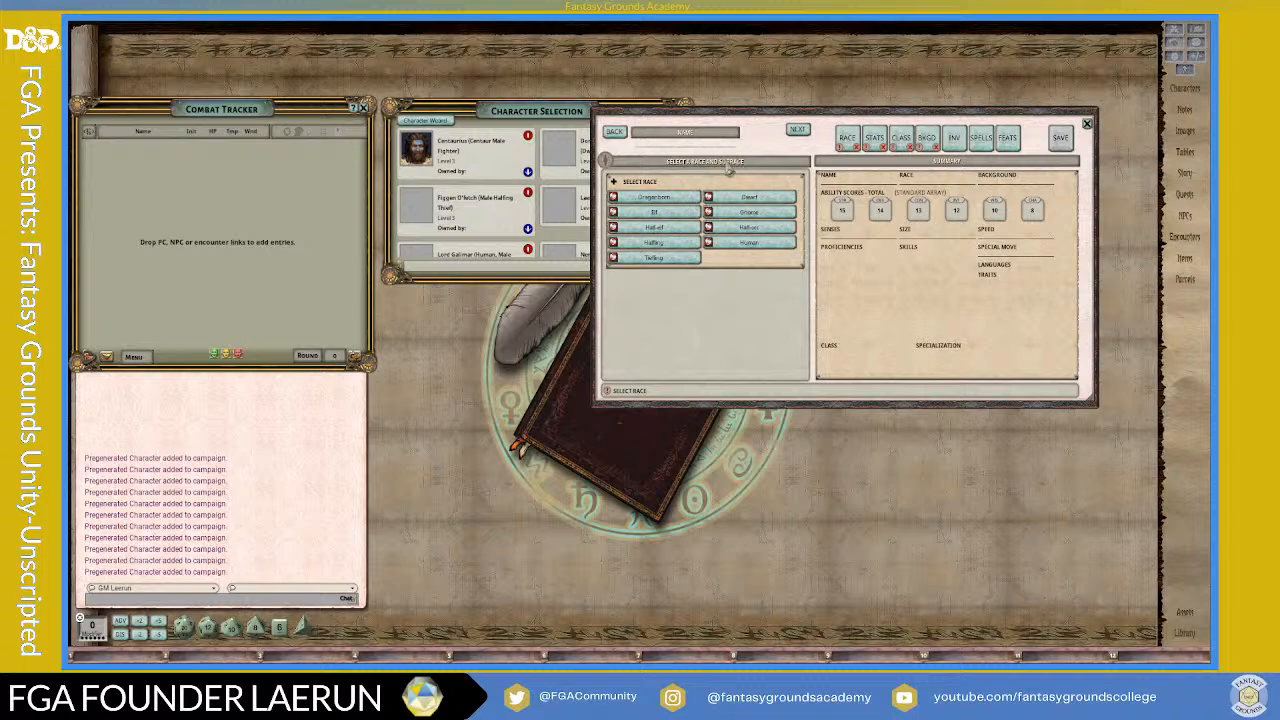
{"action": "left_click_drag", "start_coordinate": [763, 127], "coordinate": [808, 88]}
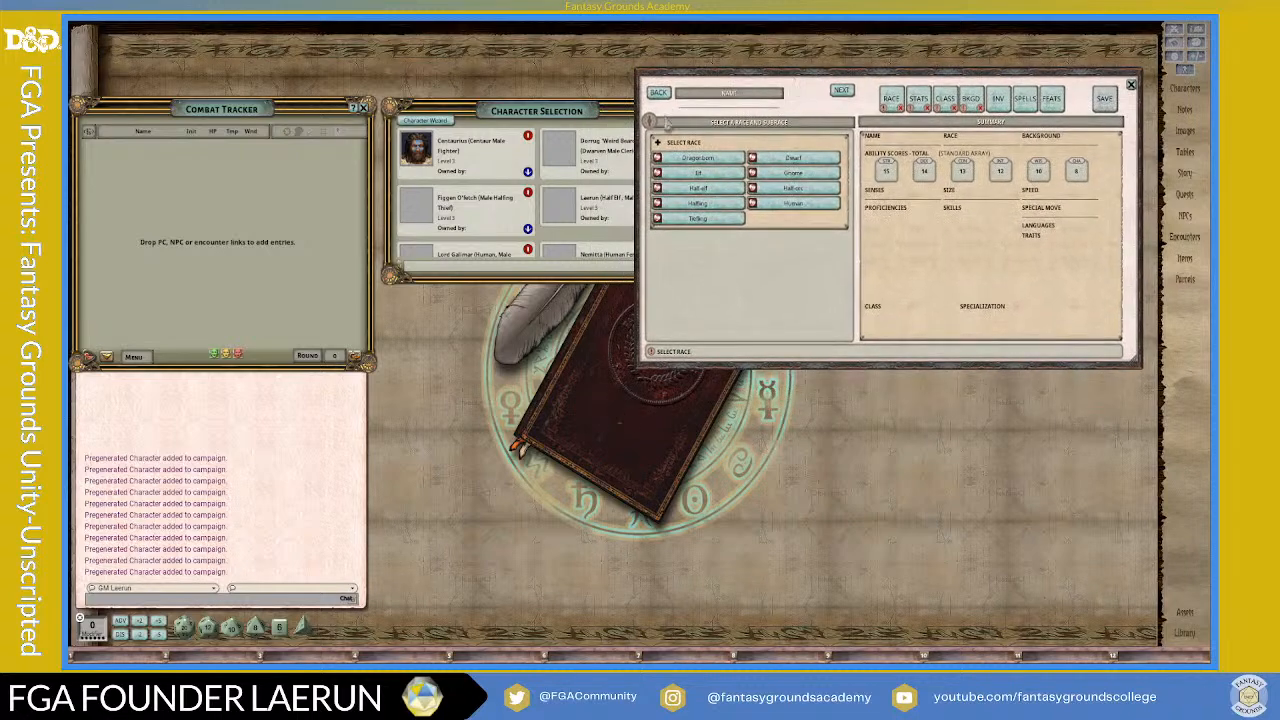
{"action": "left_click", "coordinate": [548, 115]}
{"action": "left_click_drag", "start_coordinate": [548, 115], "coordinate": [479, 83]}
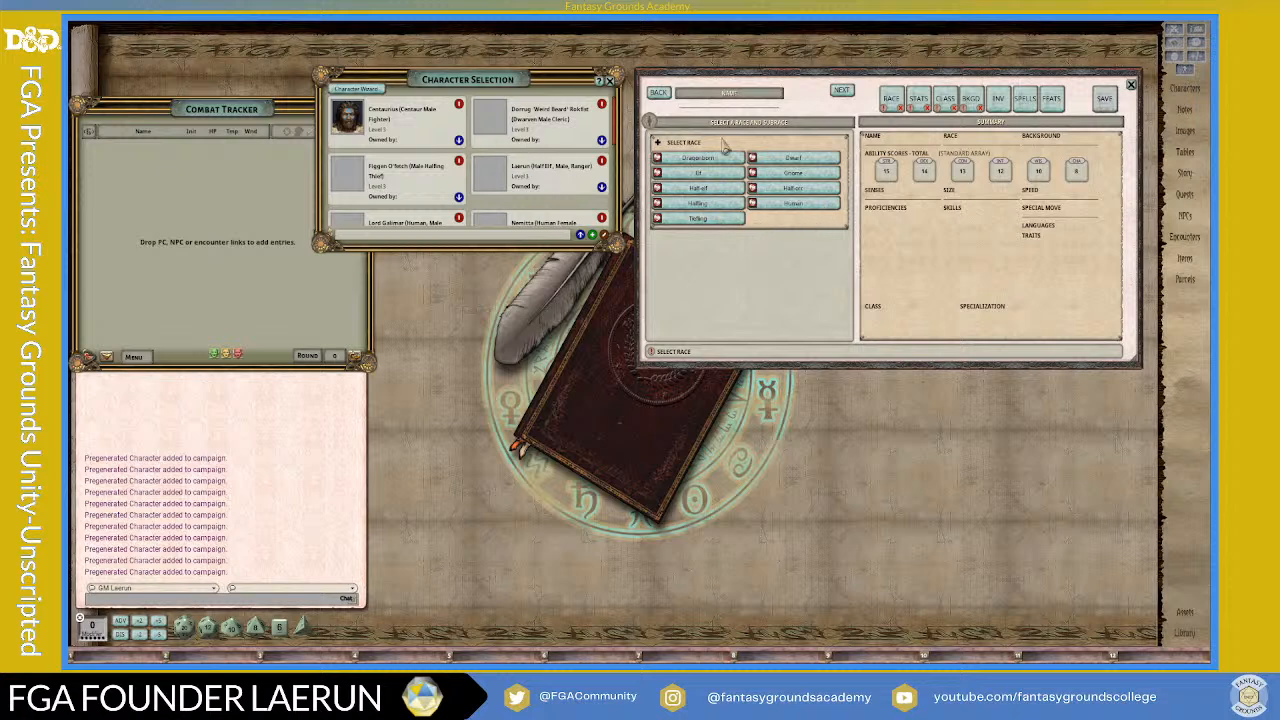
{"action": "left_click_drag", "start_coordinate": [486, 83], "coordinate": [513, 68]}
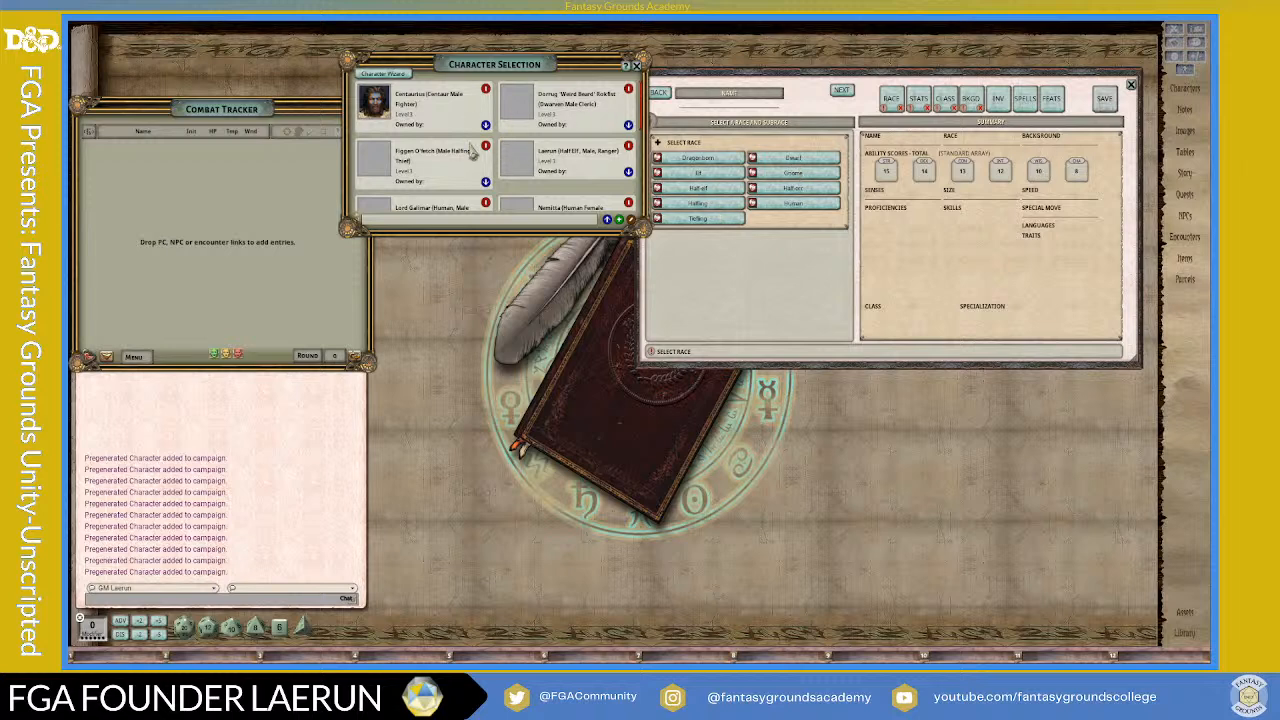
{"action": "mouse_move", "coordinate": [495, 57]}
{"action": "left_mouse_down"}
{"action": "mouse_move", "coordinate": [567, 103]}
{"action": "mouse_move", "coordinate": [484, 64]}
{"action": "left_mouse_up"}
- Look through the pregenerated characters in Character Selection and close the list, leaving the Character Wizard open
{"action": "scroll", "coordinate": [560, 205], "scroll_direction": "down", "scroll_amount": 2}
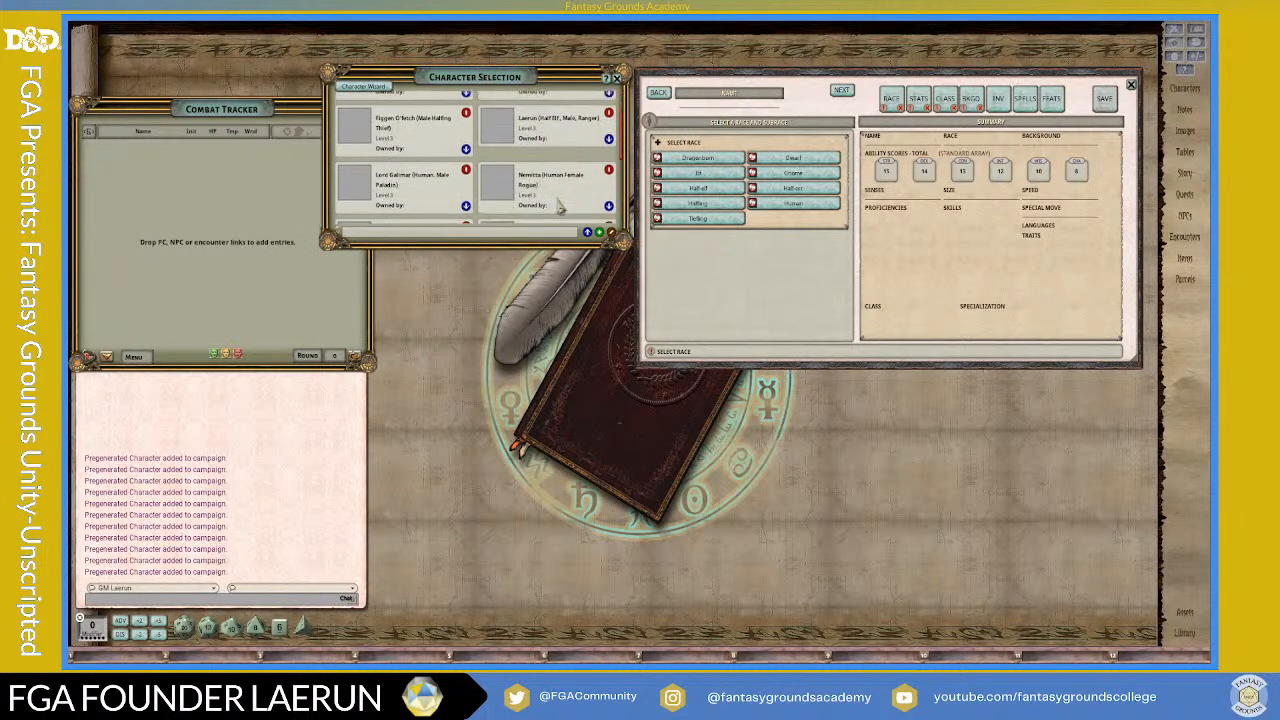
{"action": "scroll", "coordinate": [560, 205], "scroll_direction": "up", "scroll_amount": 3}
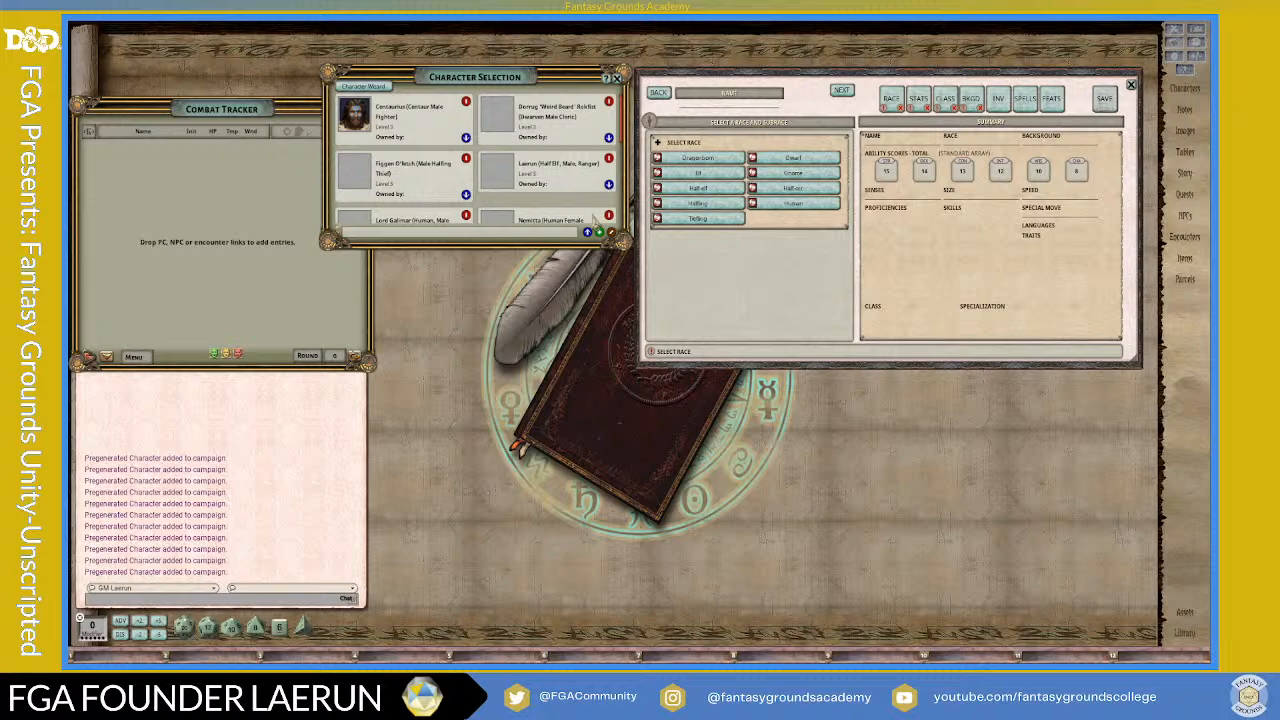
{"action": "scroll", "coordinate": [530, 195], "scroll_direction": "down", "scroll_amount": 1}
{"action": "scroll", "coordinate": [530, 195], "scroll_direction": "up", "scroll_amount": 1}
{"action": "scroll", "coordinate": [530, 195], "scroll_direction": "down", "scroll_amount": 2}
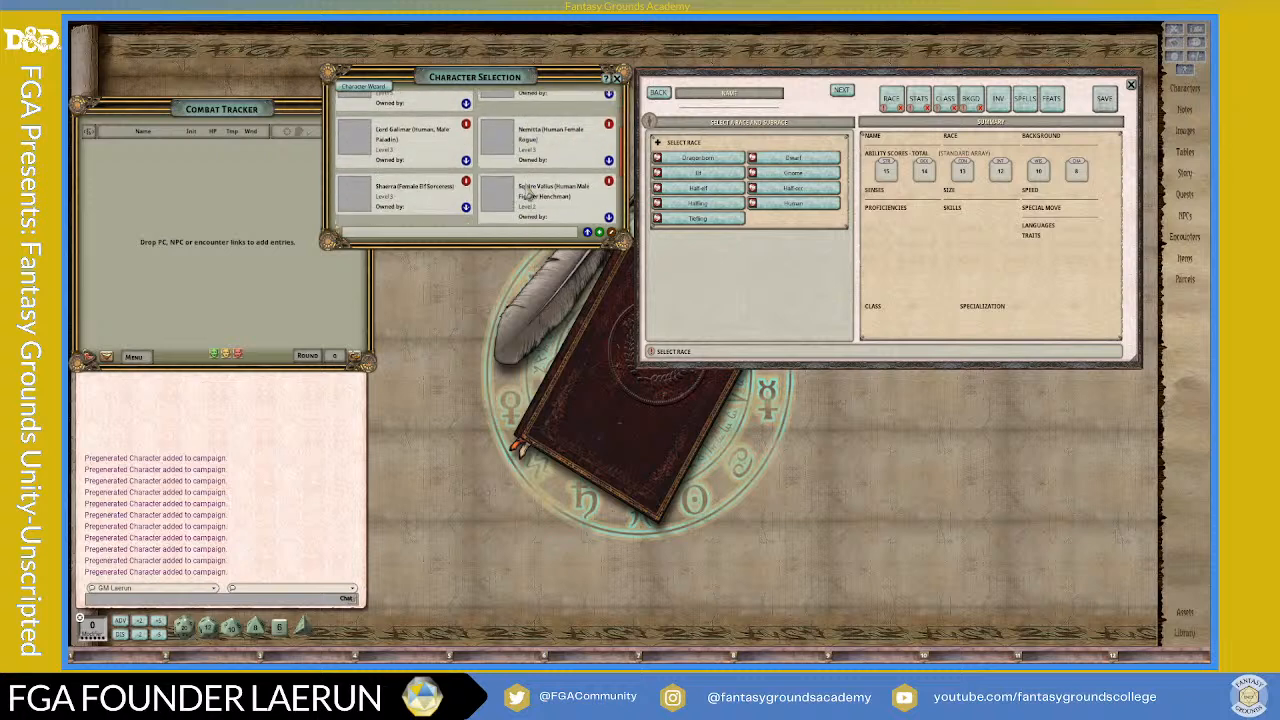
{"action": "scroll", "coordinate": [530, 195], "scroll_direction": "up", "scroll_amount": 2}
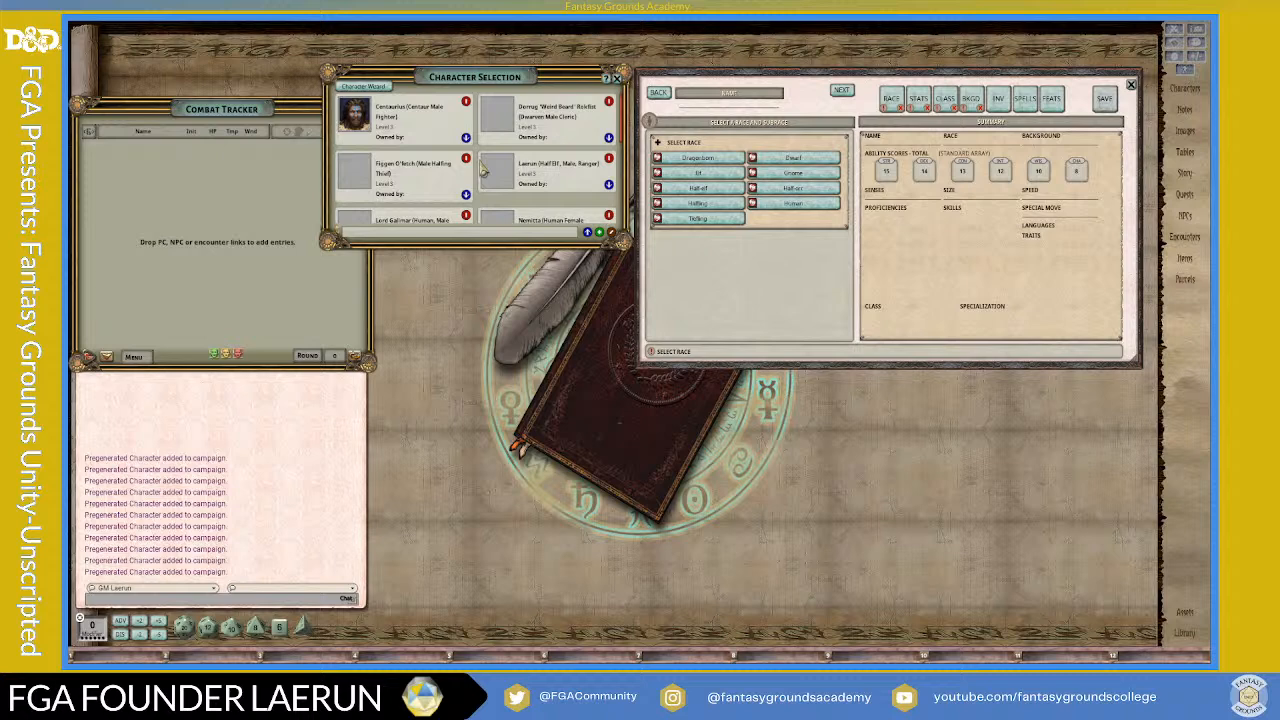
{"action": "scroll", "coordinate": [577, 122], "scroll_direction": "down", "scroll_amount": 2}
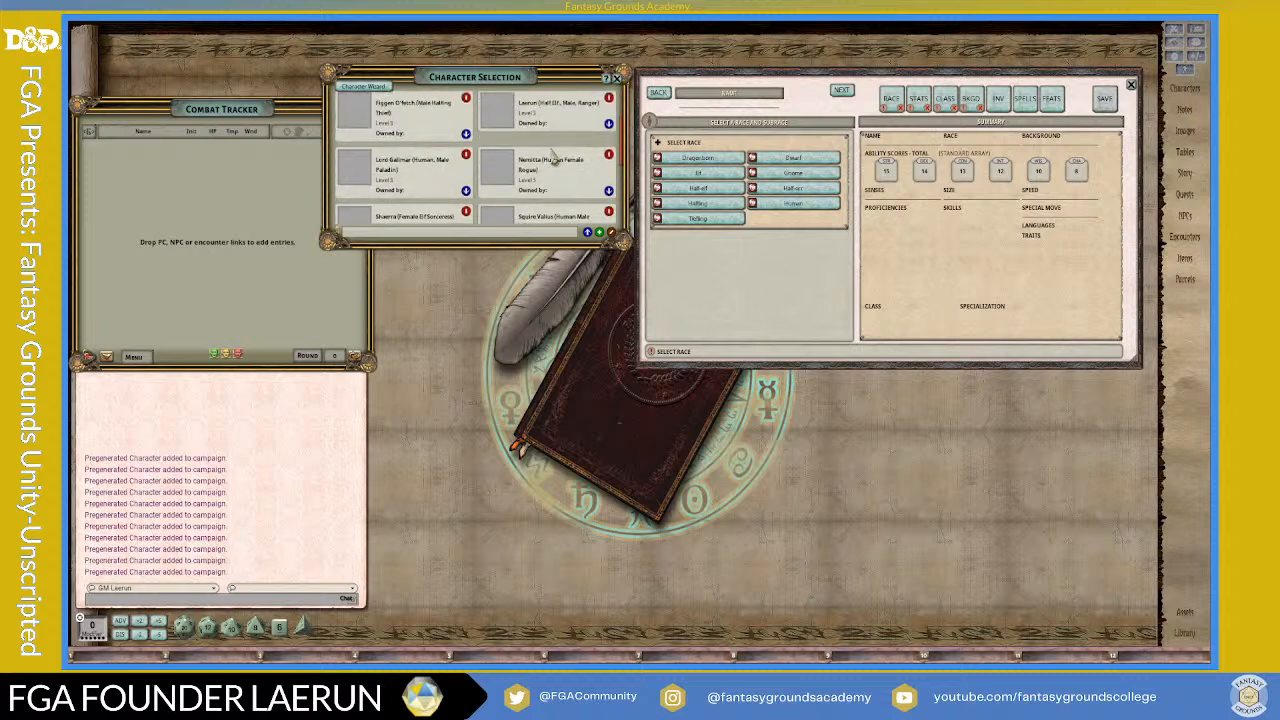
{"action": "scroll", "coordinate": [553, 150], "scroll_direction": "up", "scroll_amount": 2}
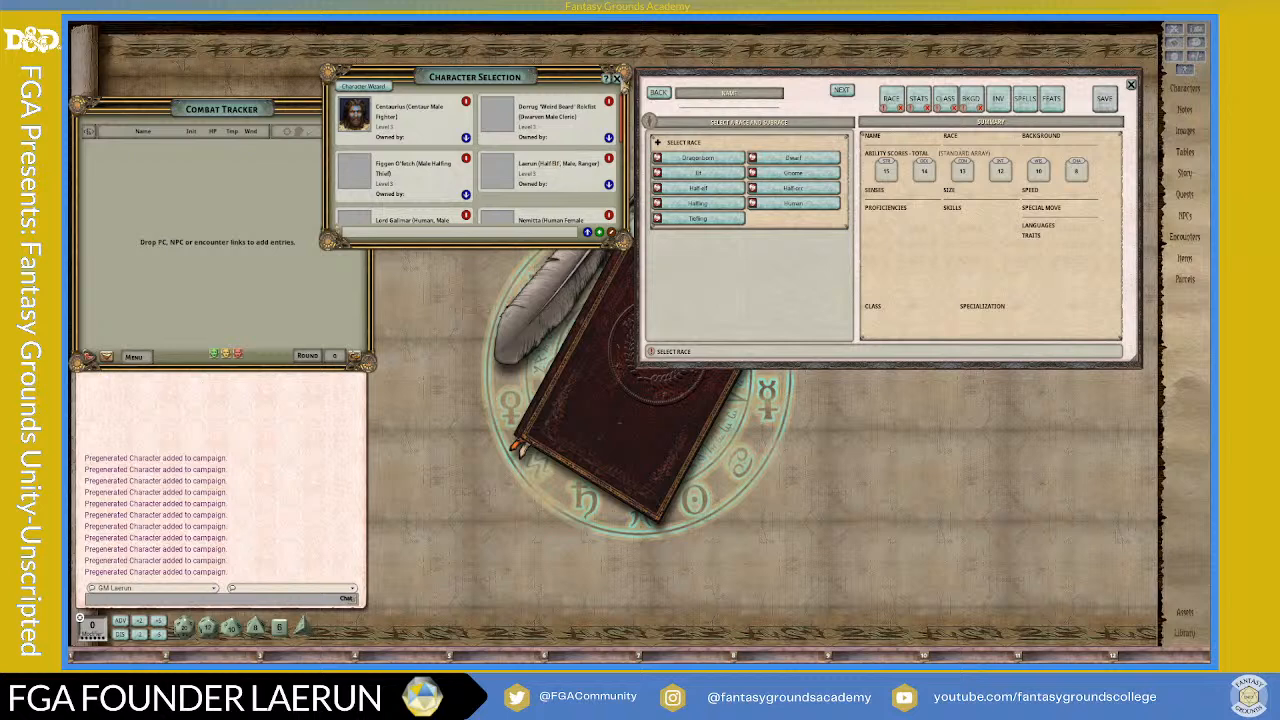
{"action": "left_click", "coordinate": [617, 78]}
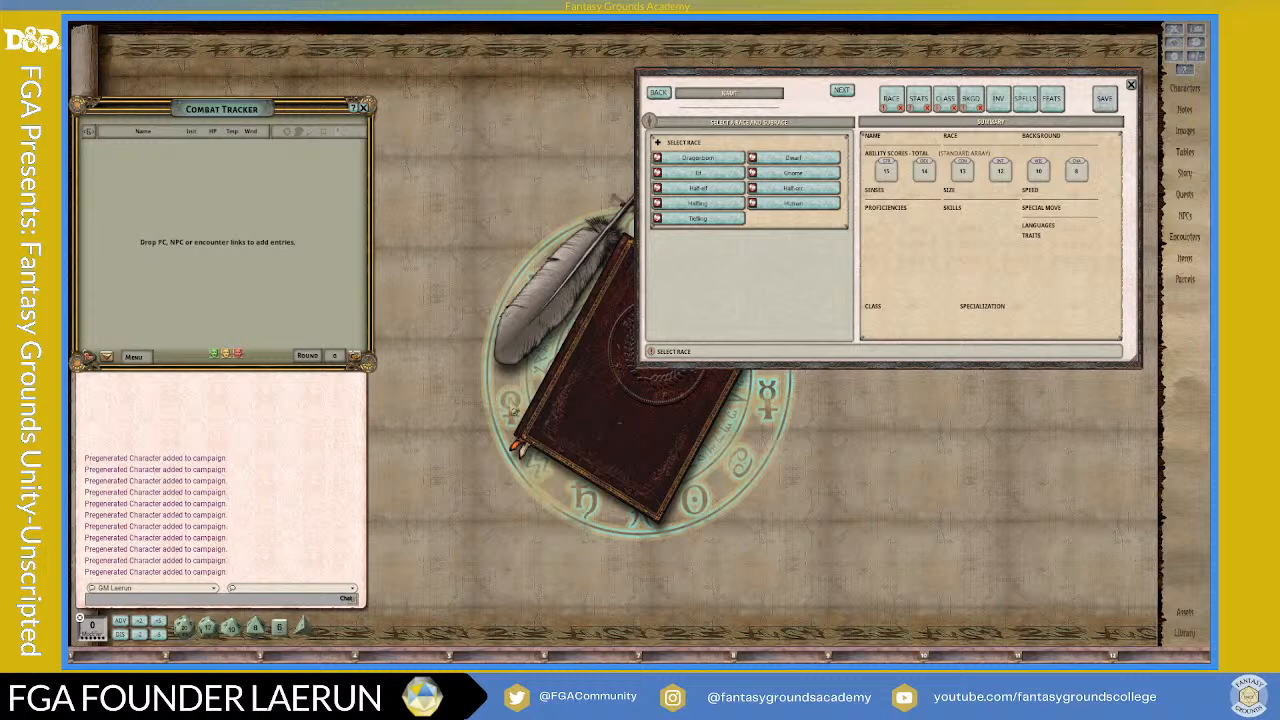
- Make the Combat Tracker window taller and move the Character Wizard slightly higher on the tabletop
{"action": "left_click_drag", "start_coordinate": [370, 368], "coordinate": [310, 440]}
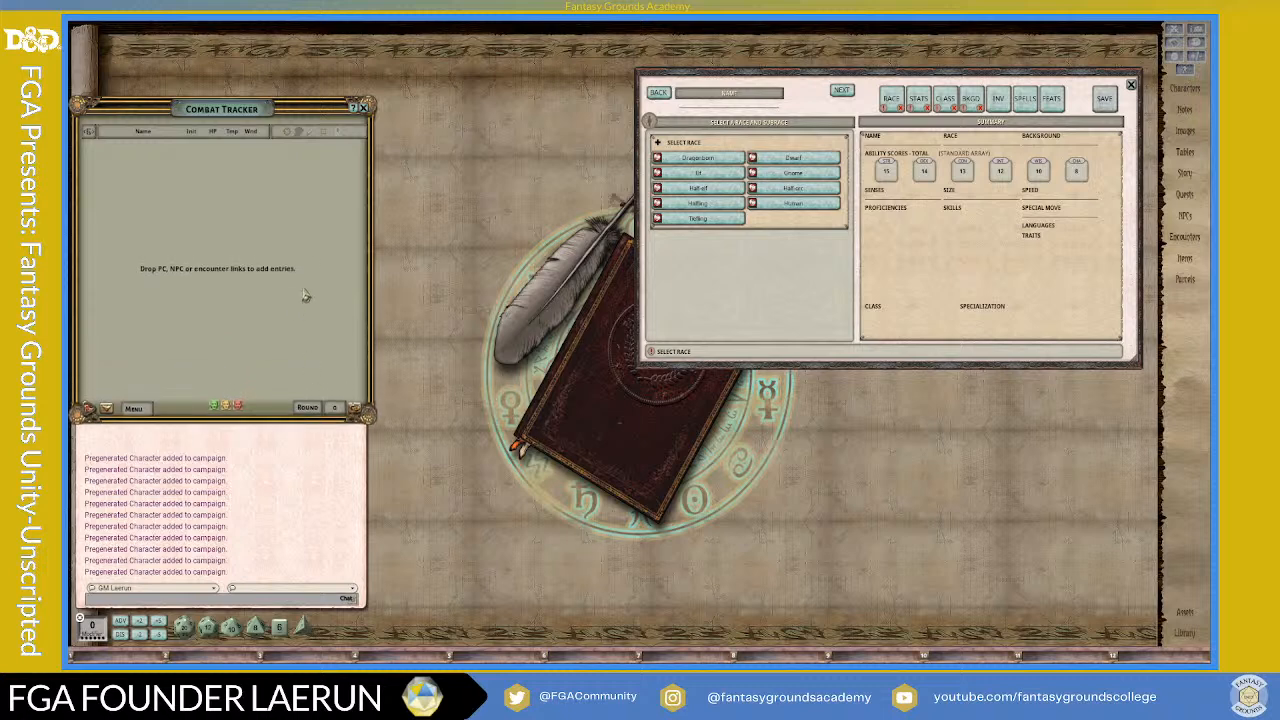
{"action": "left_click_drag", "start_coordinate": [764, 74], "coordinate": [773, 64]}
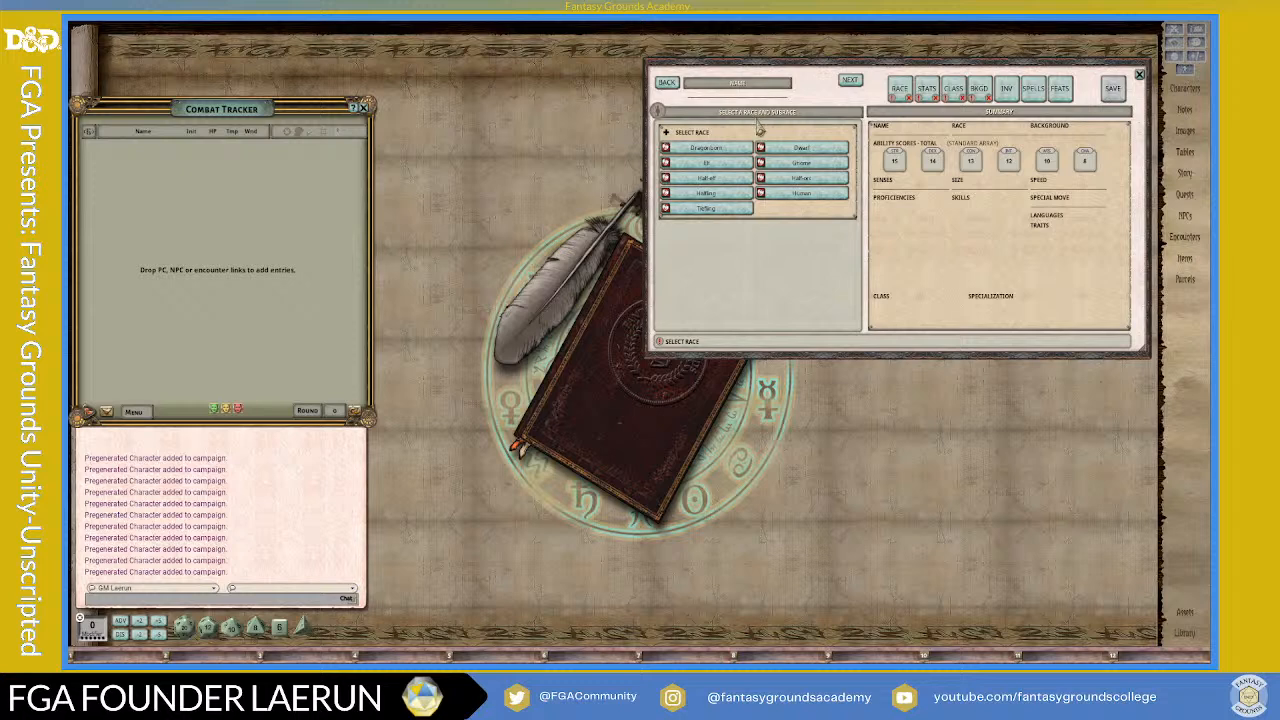
{"action": "left_click_drag", "start_coordinate": [847, 61], "coordinate": [821, 58]}
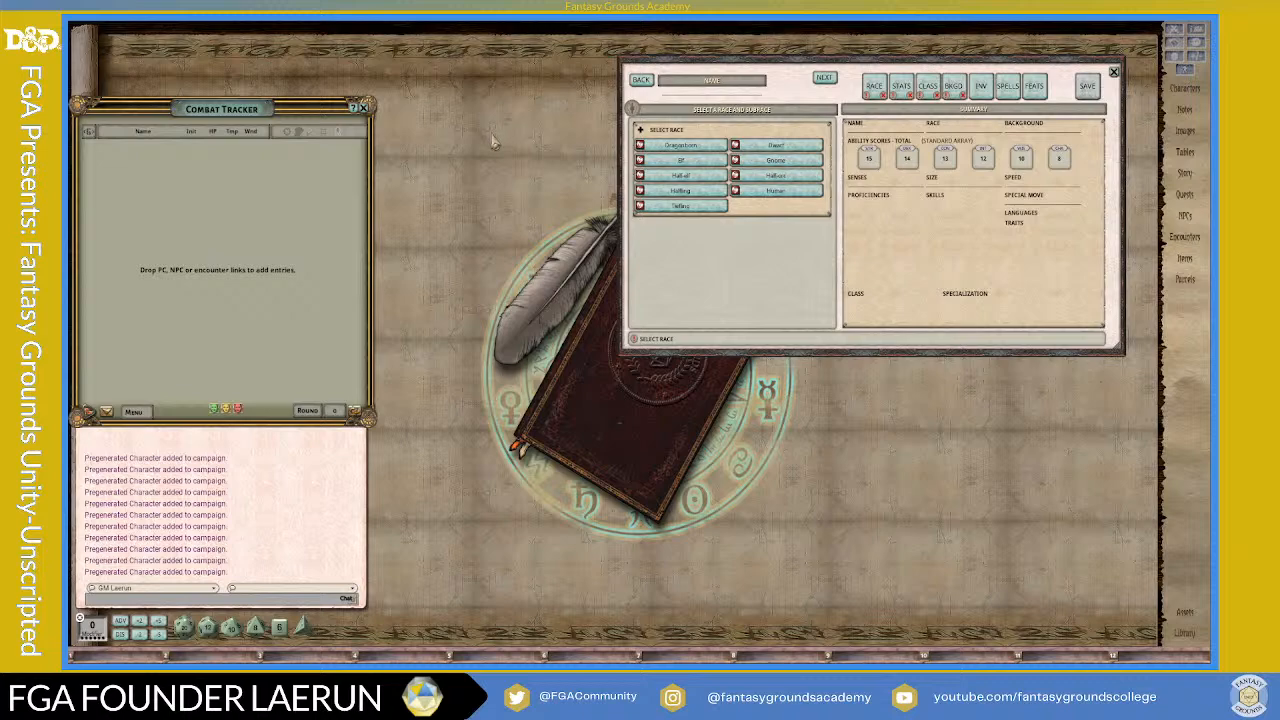
{"action": "mouse_move", "coordinate": [843, 73]}
{"action": "left_mouse_down"}
{"action": "mouse_move", "coordinate": [875, 78]}
{"action": "mouse_move", "coordinate": [865, 128]}
{"action": "mouse_move", "coordinate": [850, 70]}
{"action": "left_mouse_up"}
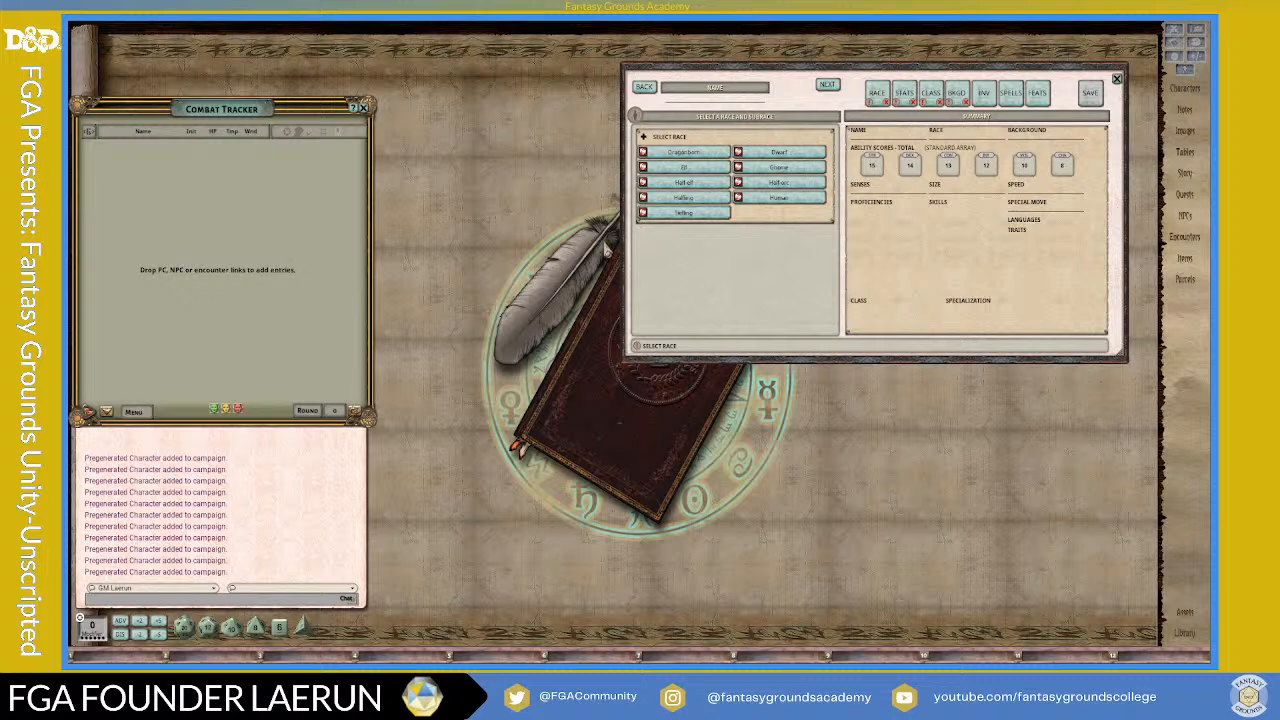
{"action": "left_click_drag", "start_coordinate": [772, 76], "coordinate": [784, 55]}
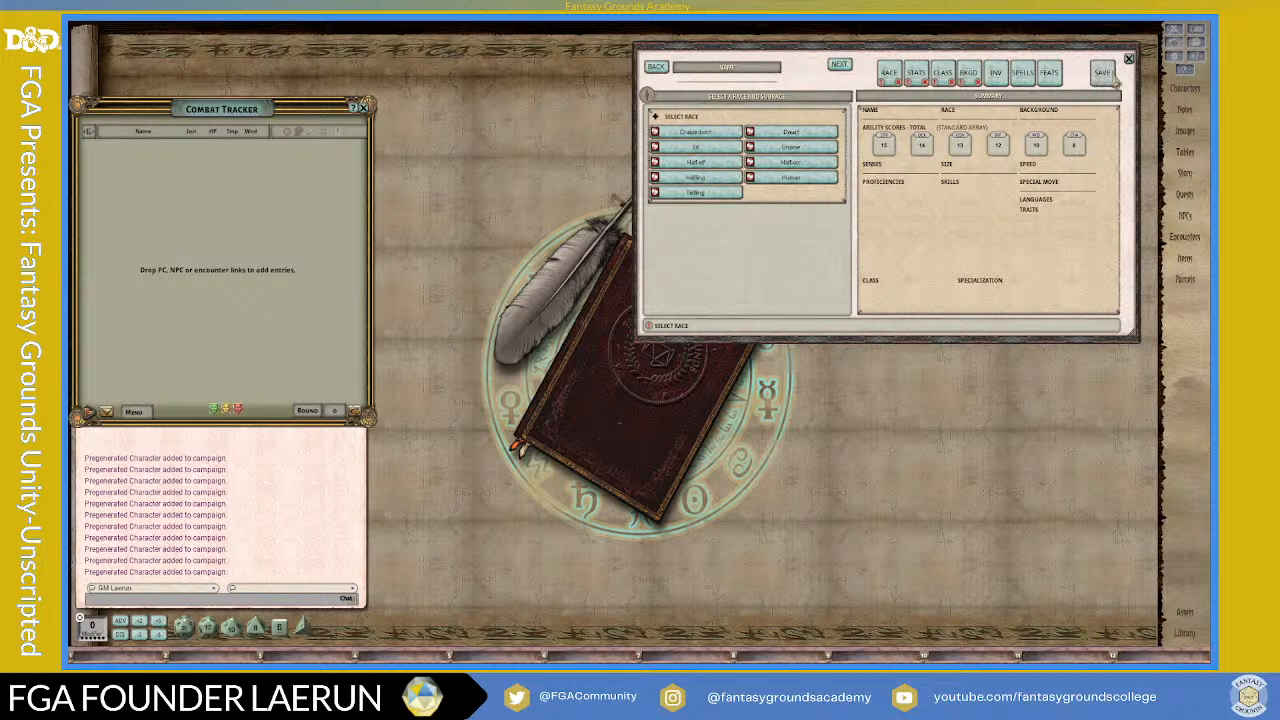
- Reopen the Character Selection list and place it directly beside the Character Wizard, partly over the Combat Tracker
{"action": "left_click", "coordinate": [1185, 88]}
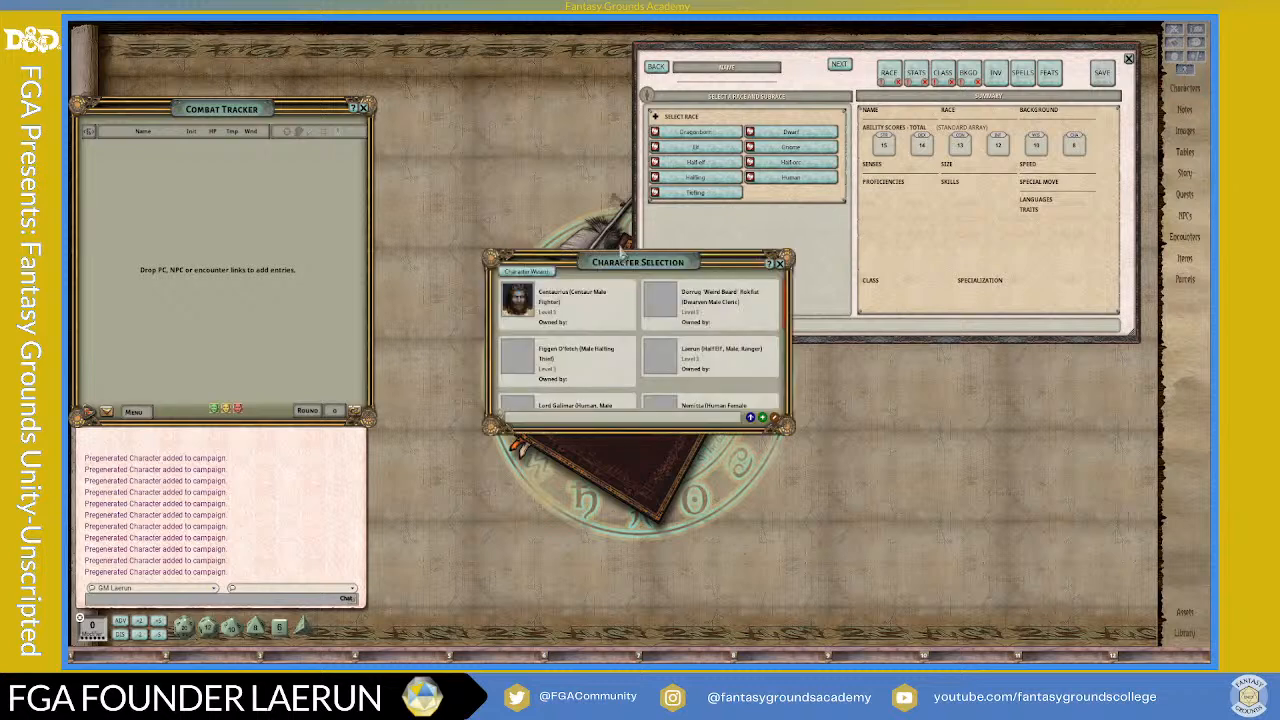
{"action": "left_click_drag", "start_coordinate": [622, 256], "coordinate": [452, 48]}
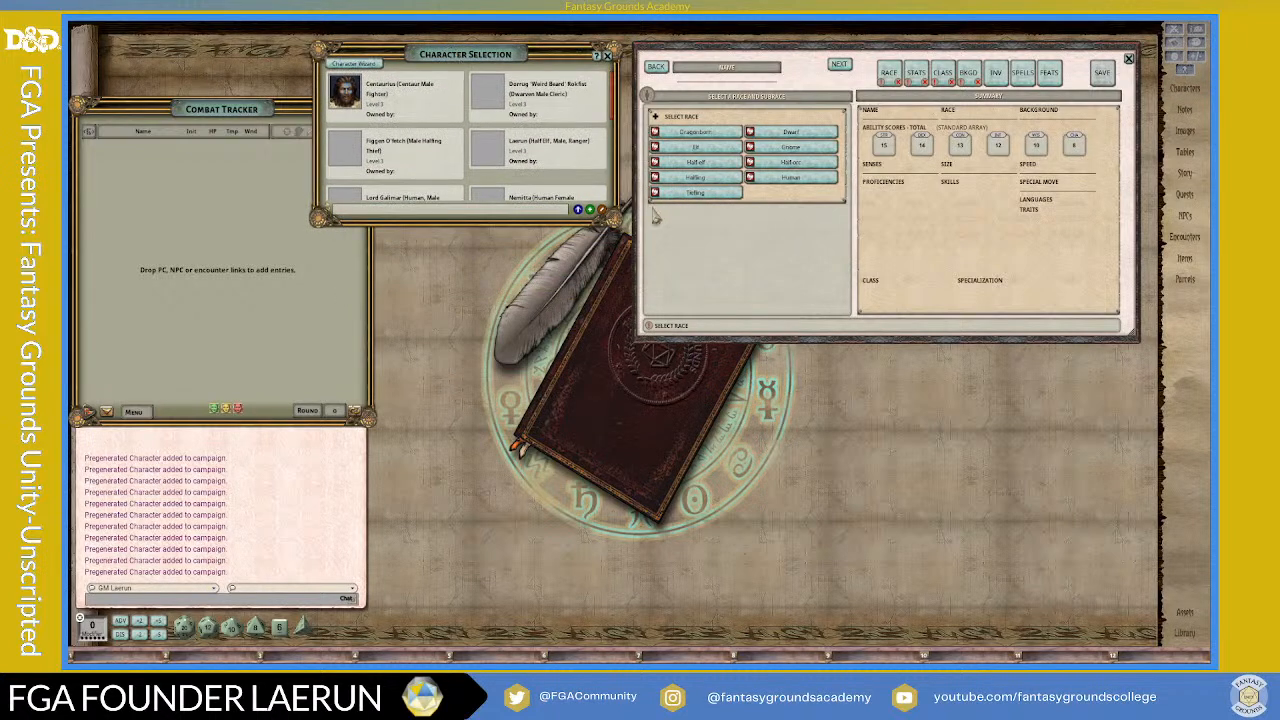
{"action": "scroll", "coordinate": [545, 180], "scroll_direction": "down", "scroll_amount": 1}
{"action": "scroll", "coordinate": [545, 180], "scroll_direction": "up", "scroll_amount": 1}
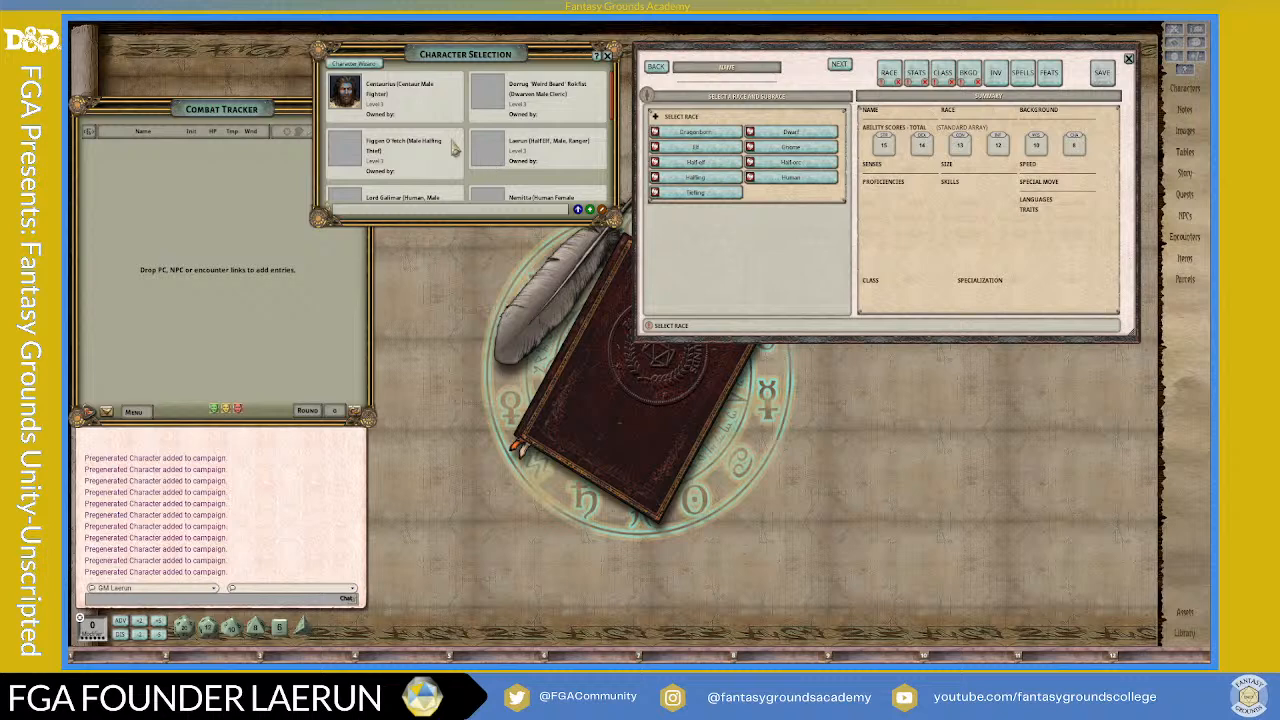